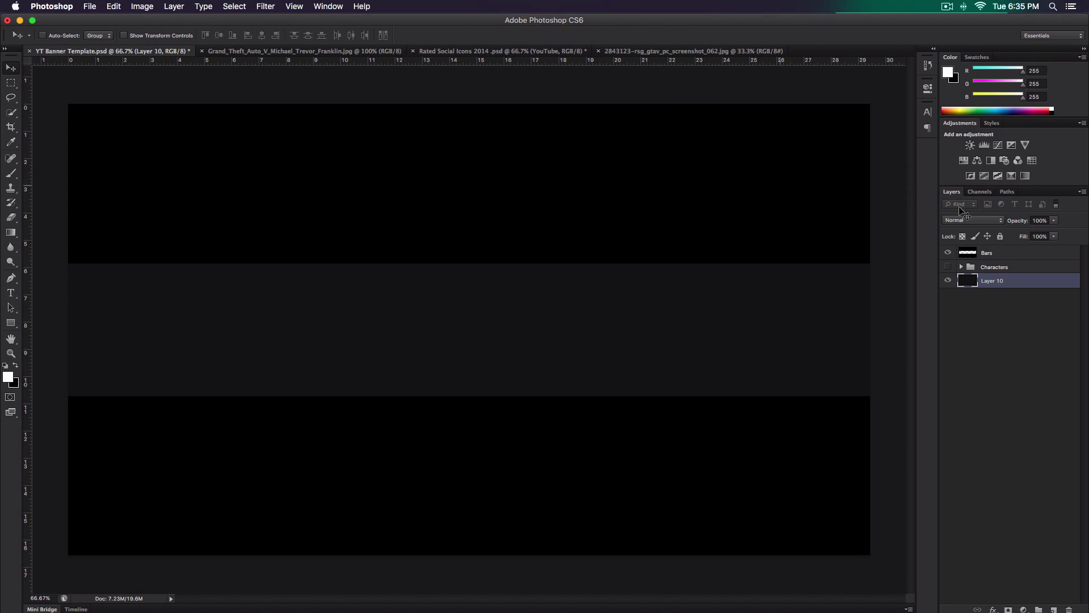
# Preview the Bars layer and the Characters group by toggling their visibility, leaving Characters hidden.
pyautogui.click(948, 252)
pyautogui.click(948, 253)
pyautogui.click(948, 266)
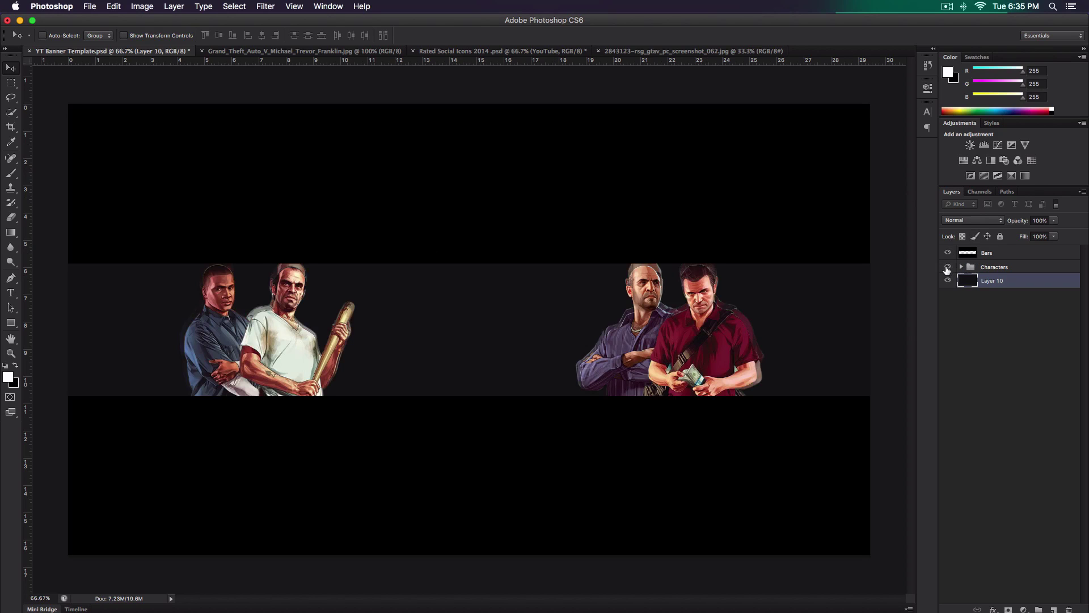
pyautogui.click(948, 268)
pyautogui.click(948, 268)
pyautogui.click(948, 268)
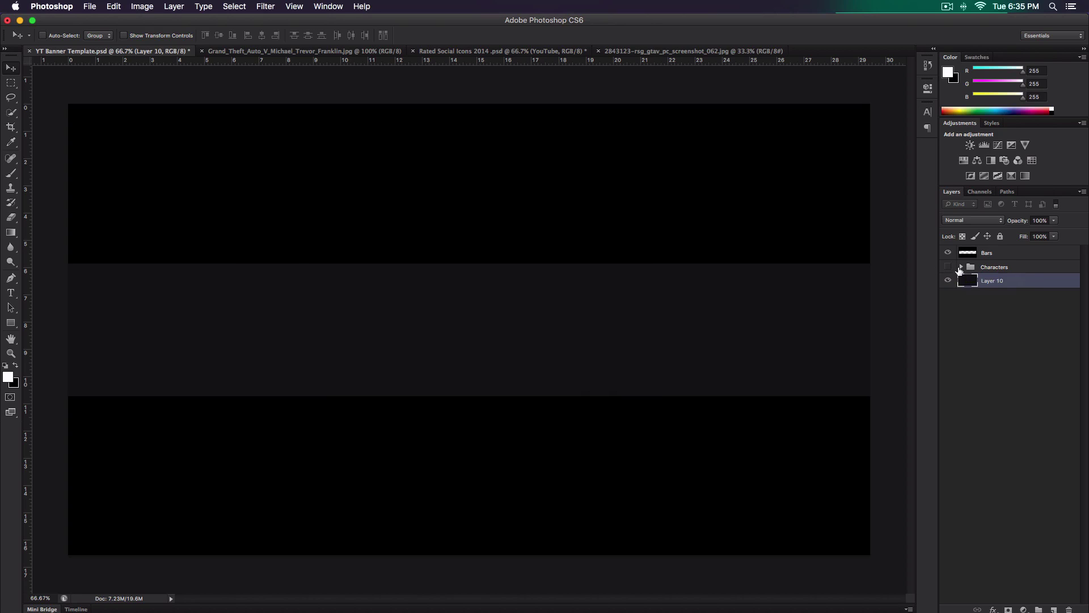
pyautogui.click(948, 281)
# Copy the whole bridge screenshot 2843123-rsg_gtav_pc_screenshot_062.jpg and paste it as a new layer into YT Banner Template.psd.
pyautogui.click(662, 52)
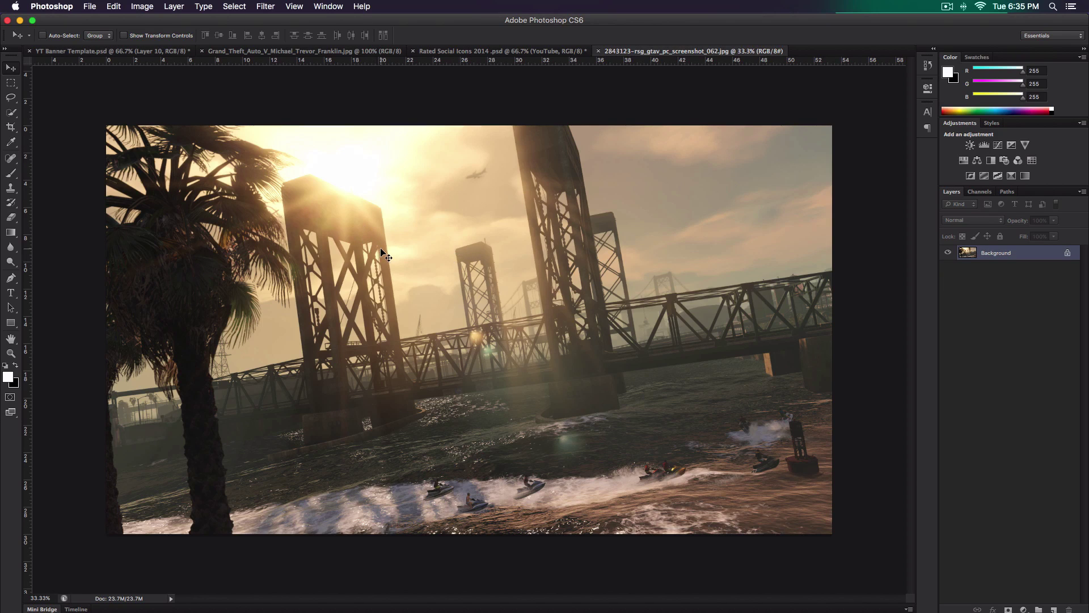
pyautogui.press('super+a')
pyautogui.press('super+c')
pyautogui.hotkey('ctrl', 'Tab')
pyautogui.press('super+v')
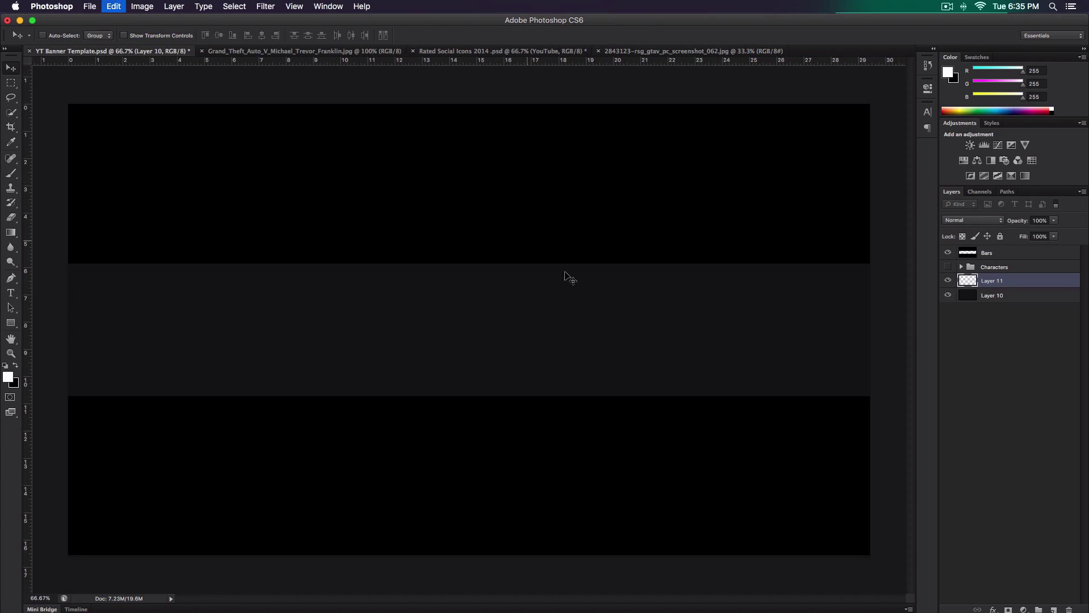
# Scale the pasted bridge image to 68.70% and position it so the bridge fills the banner strip.
pyautogui.press('super+minus')
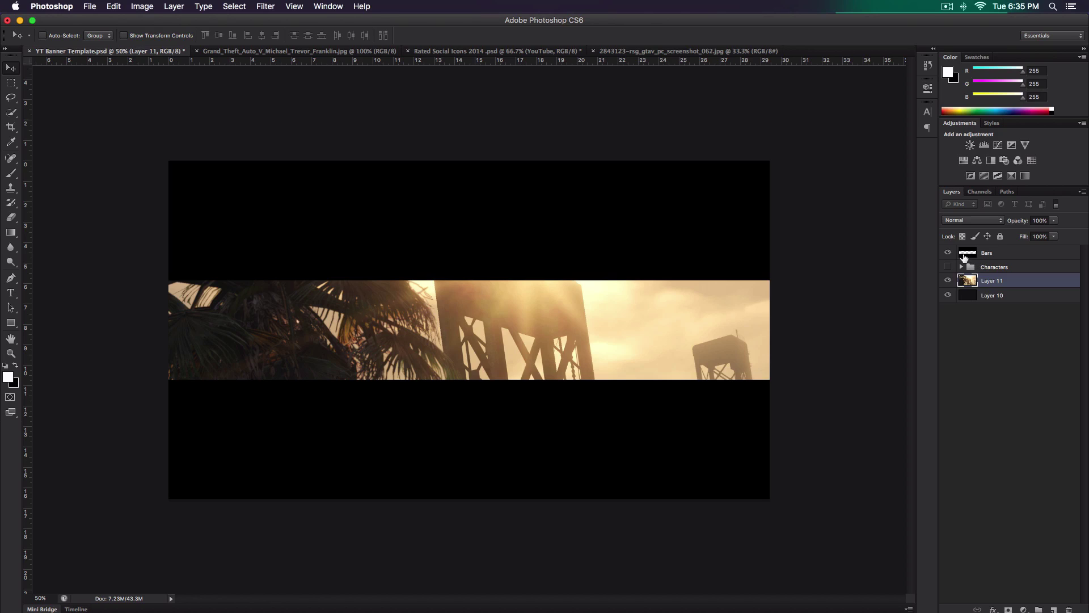
pyautogui.press('super+t')
pyautogui.moveTo(639, 282); pyautogui.dragTo(503, 222)
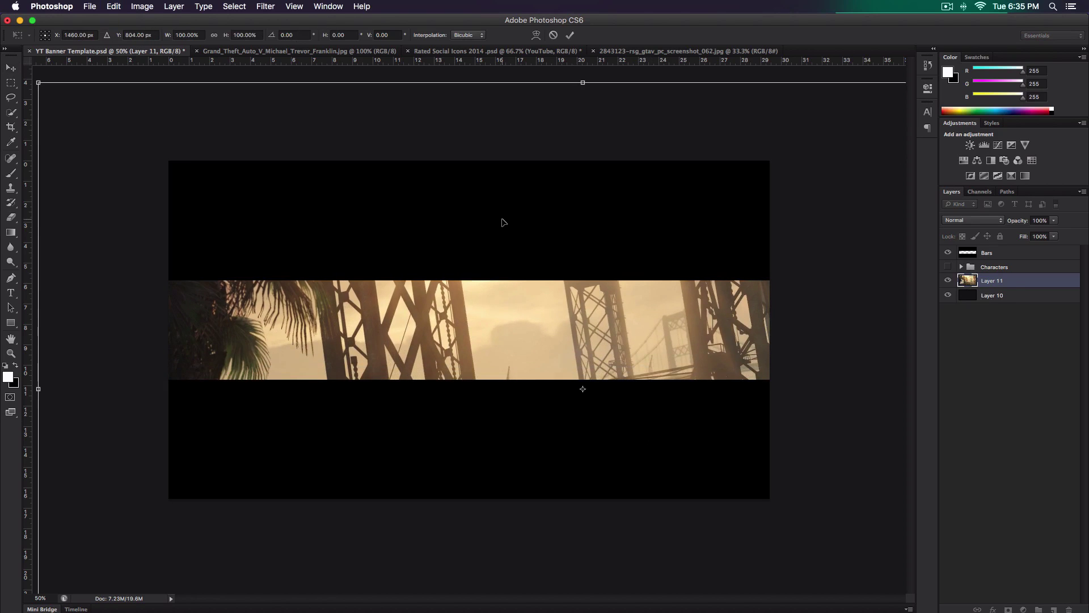
pyautogui.press('super+minus')
pyautogui.moveTo(592, 215); pyautogui.dragTo(526, 204)
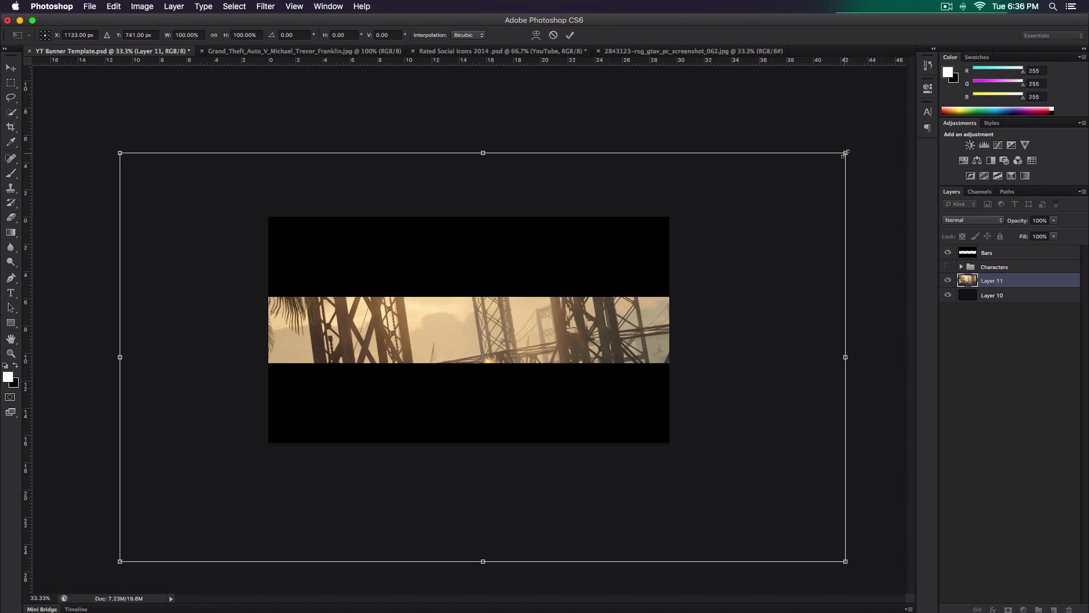
pyautogui.moveTo(845, 153); pyautogui.dragTo(732, 217)
pyautogui.press('super+equal')
pyautogui.moveTo(696, 256); pyautogui.dragTo(692, 210)
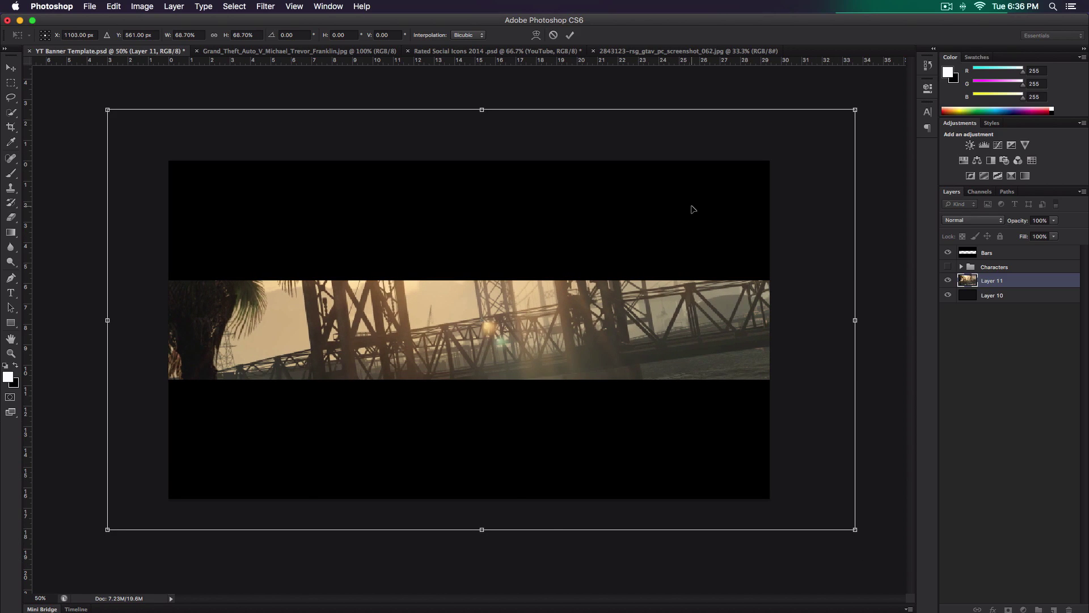
pyautogui.press('super+Return')
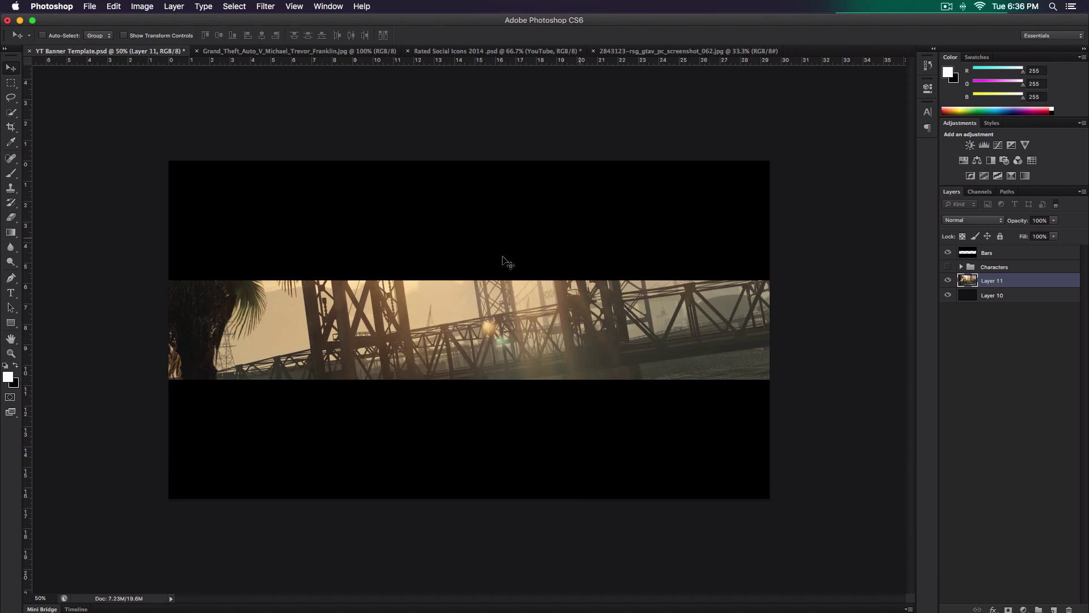
# Add a new empty layer above the bridge image and rename the image layer BG.
pyautogui.click(1054, 609)
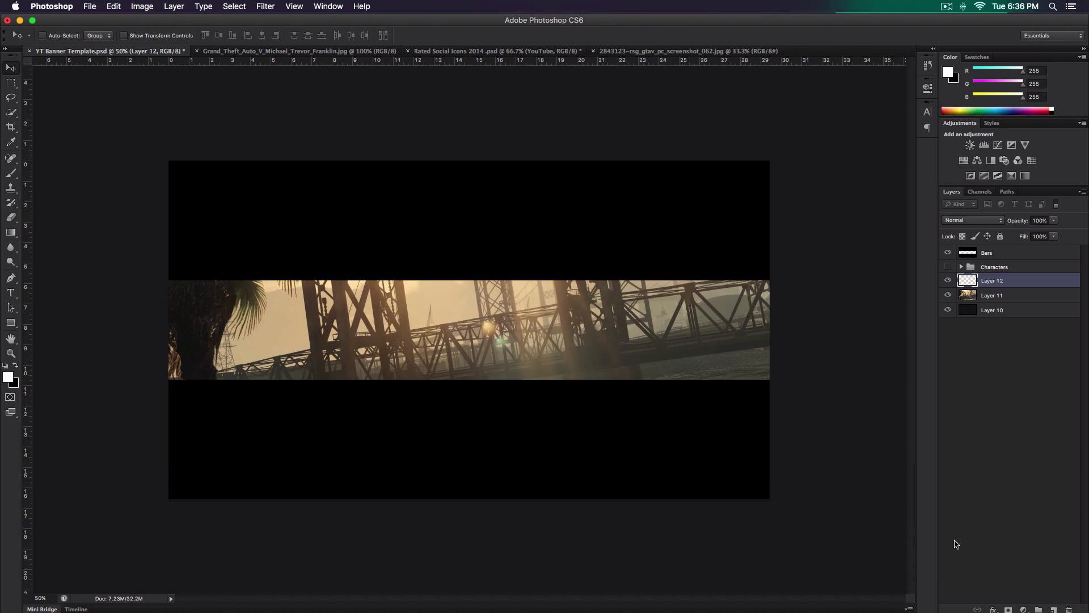
pyautogui.click(991, 297)
pyautogui.doubleClick(992, 295)
pyautogui.write('BG')
pyautogui.press('Return')
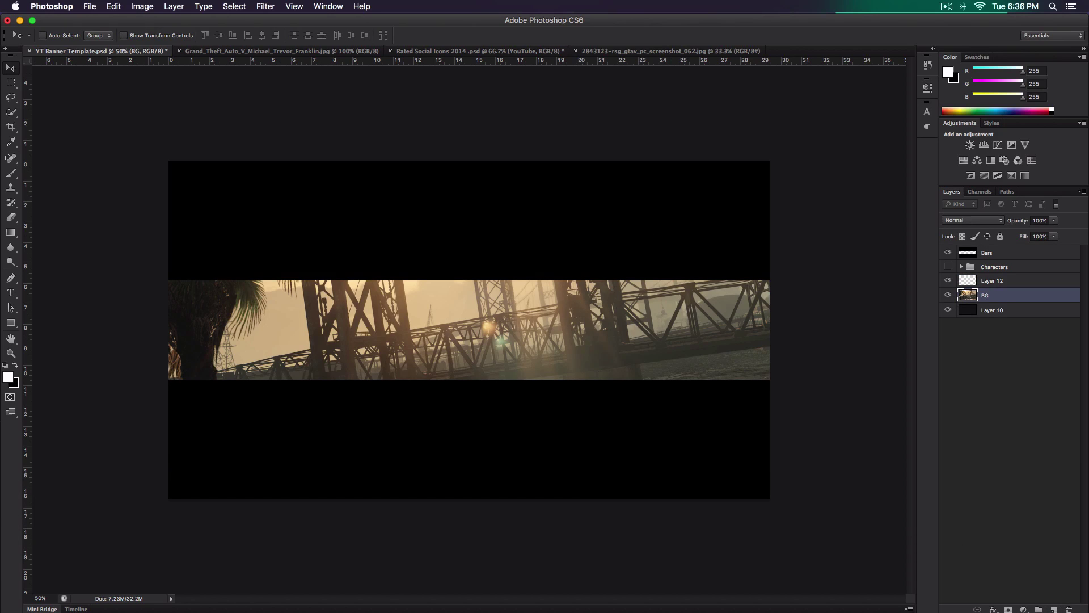
pyautogui.click(948, 295)
pyautogui.click(948, 295)
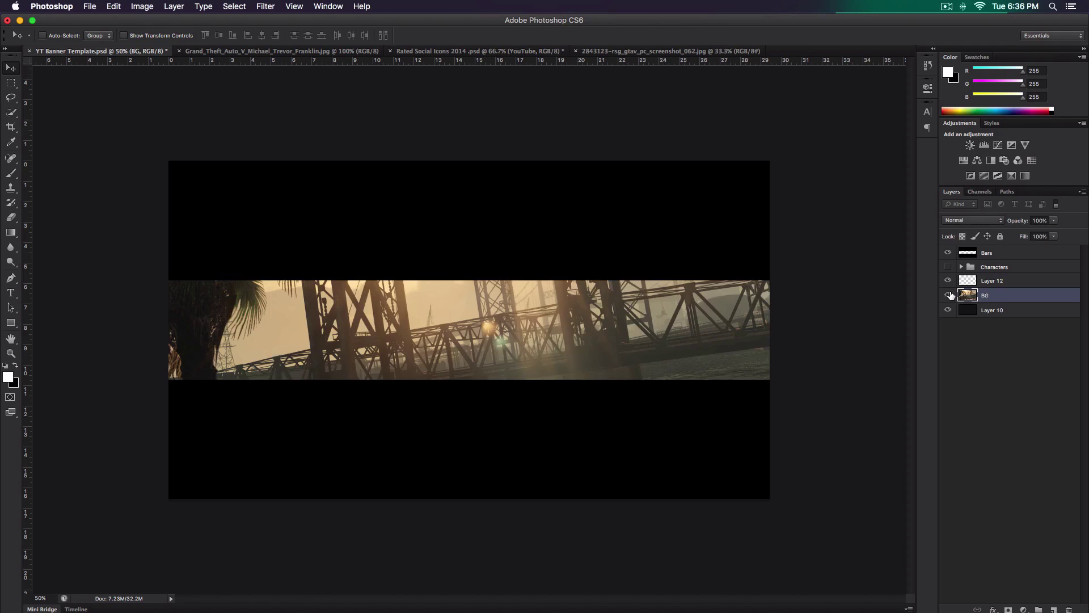
# Rename the new empty layer above BG as Gradient.
pyautogui.click(993, 281)
pyautogui.doubleClick(993, 281)
pyautogui.write('Gradient')
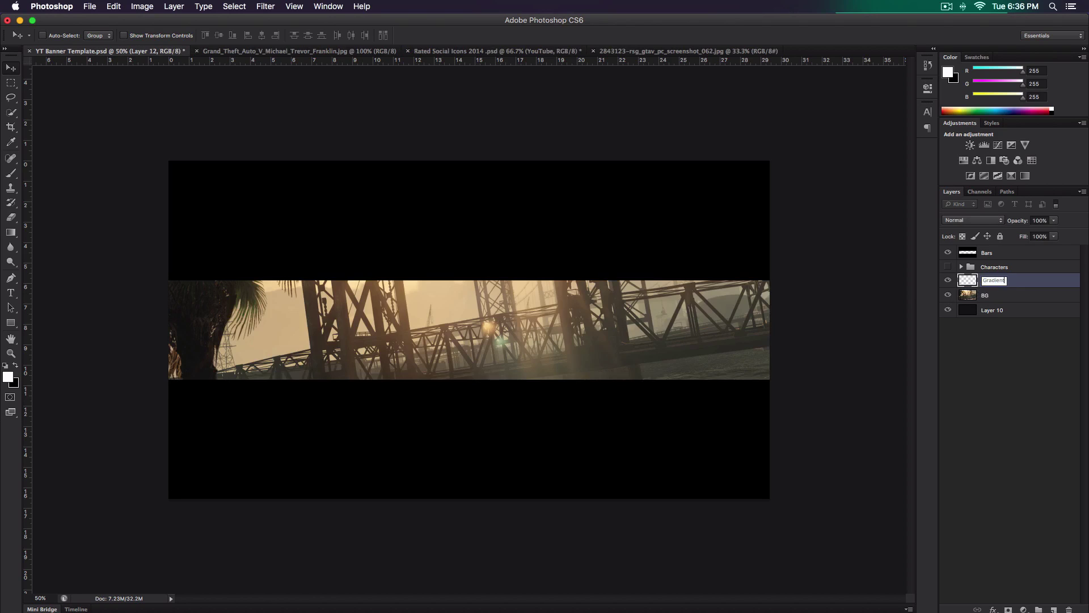
pyautogui.press('Return')
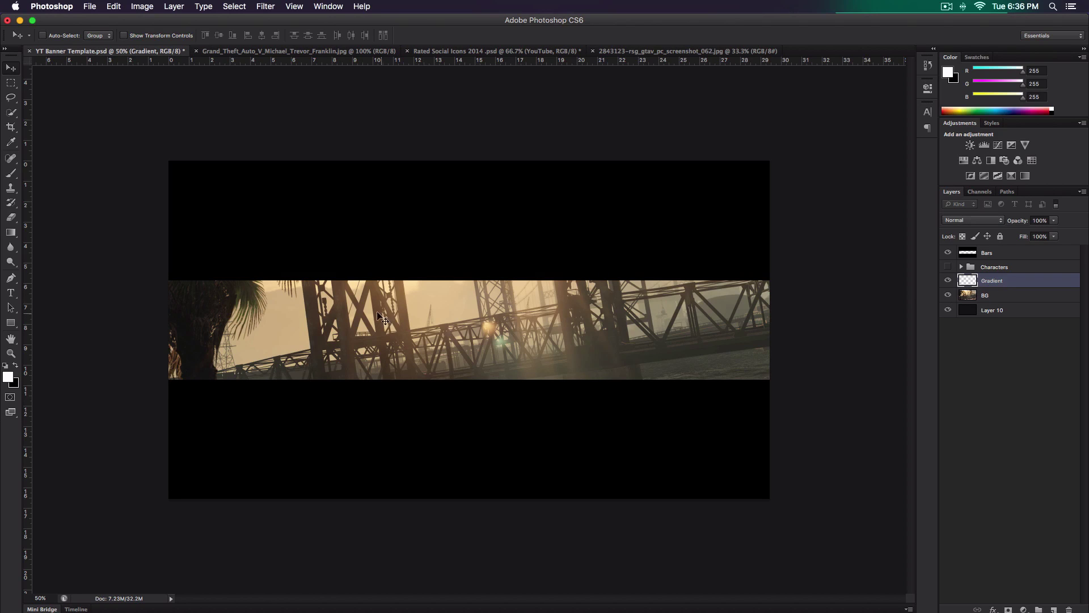
# Fill the Gradient layer with a vertical linear gradient using the Blue preset, darker toward the upper edge.
pyautogui.click(11, 232)
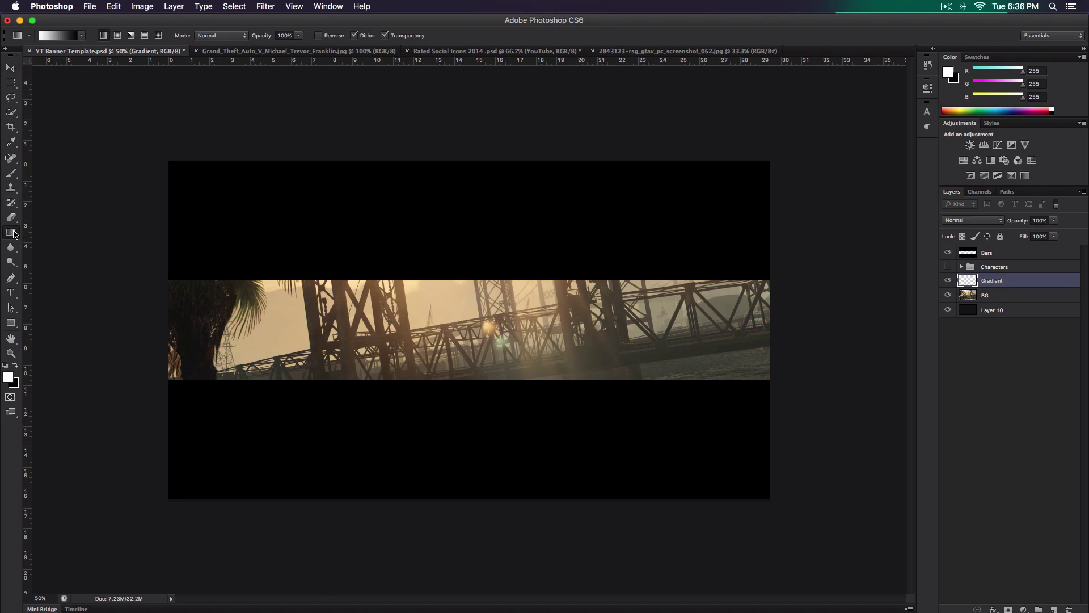
pyautogui.click(62, 36)
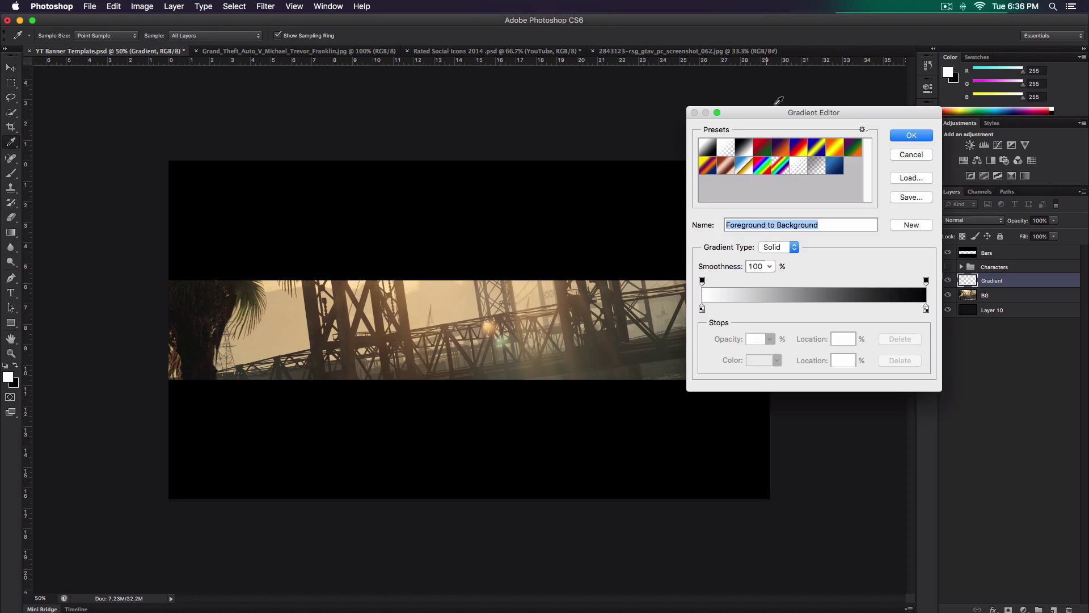
pyautogui.moveTo(780, 114); pyautogui.dragTo(713, 80)
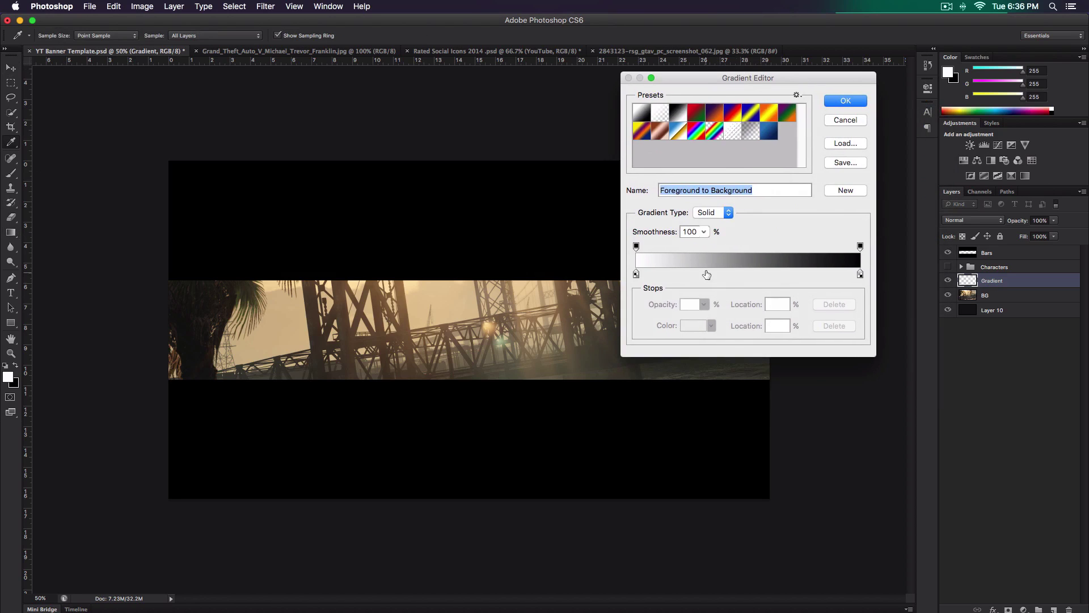
pyautogui.click(775, 131)
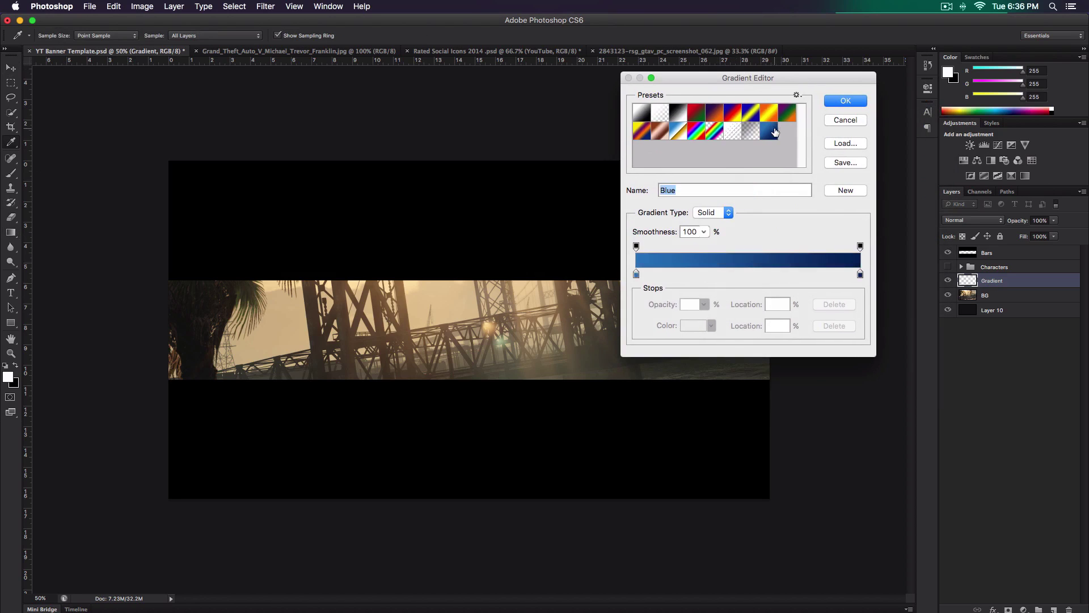
pyautogui.click(842, 102)
pyautogui.moveTo(457, 316); pyautogui.dragTo(457, 191)
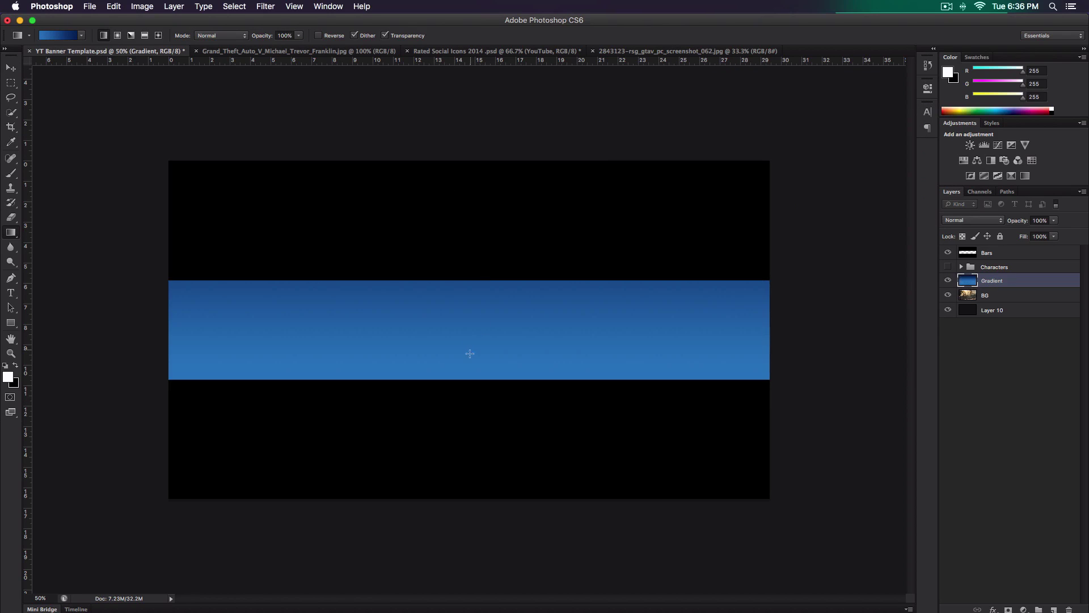
# Switch the gradient being edited to the Foreground to Background preset as the base for custom colors.
pyautogui.click(56, 35)
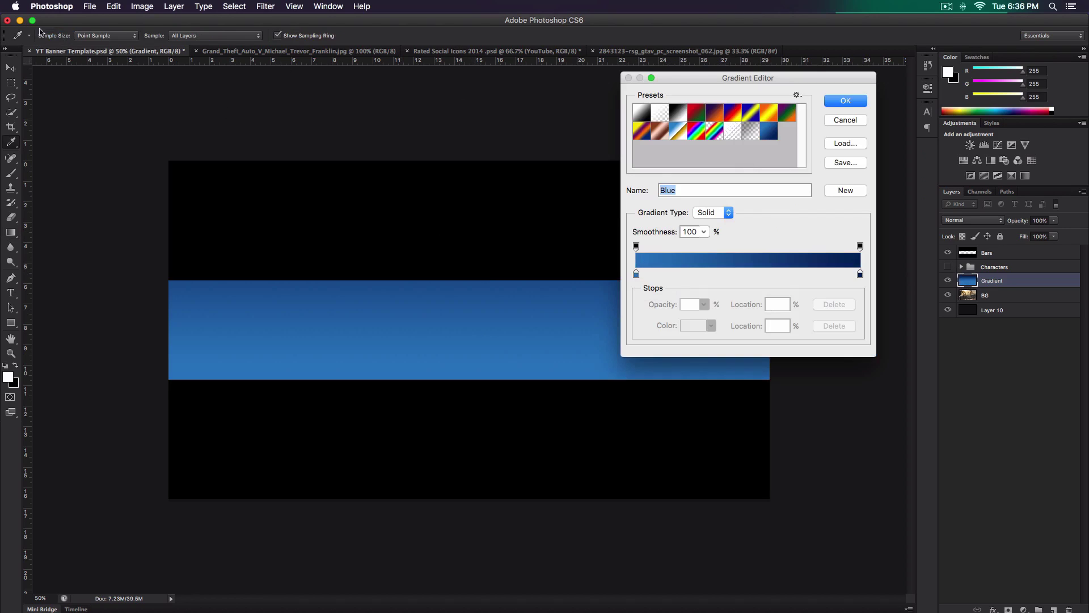
pyautogui.click(636, 276)
pyautogui.click(641, 113)
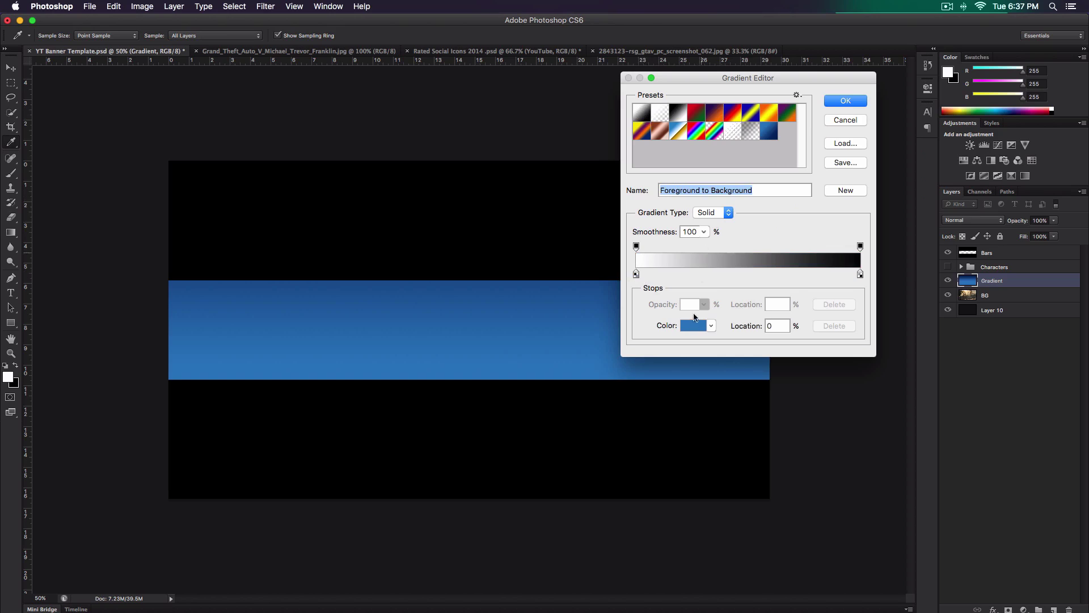
pyautogui.click(751, 132)
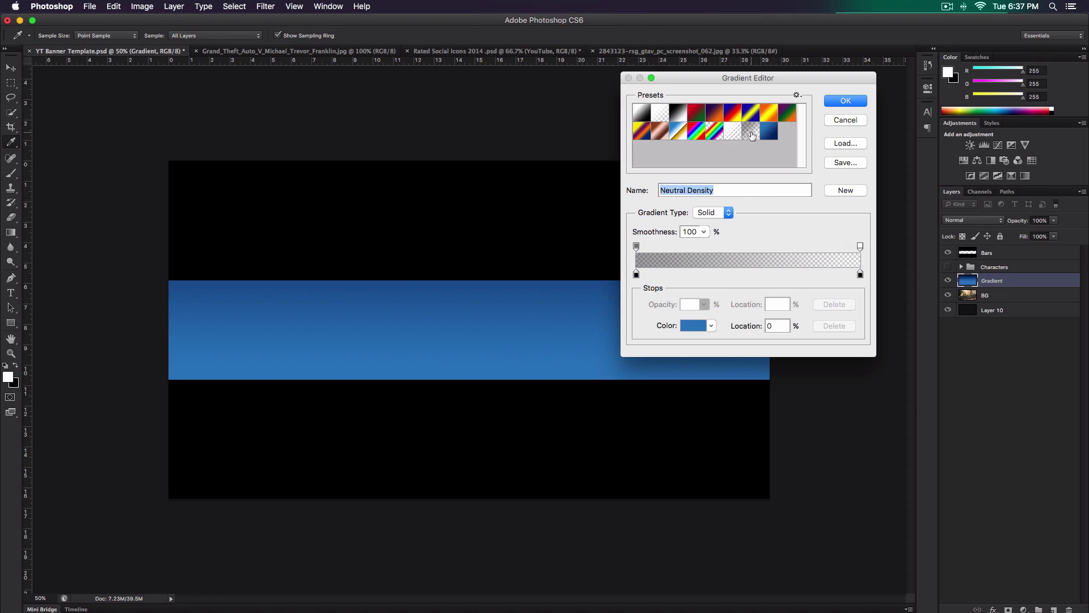
pyautogui.click(641, 114)
# Set the gradient's starting color stop to yellow ffed57.
pyautogui.click(636, 274)
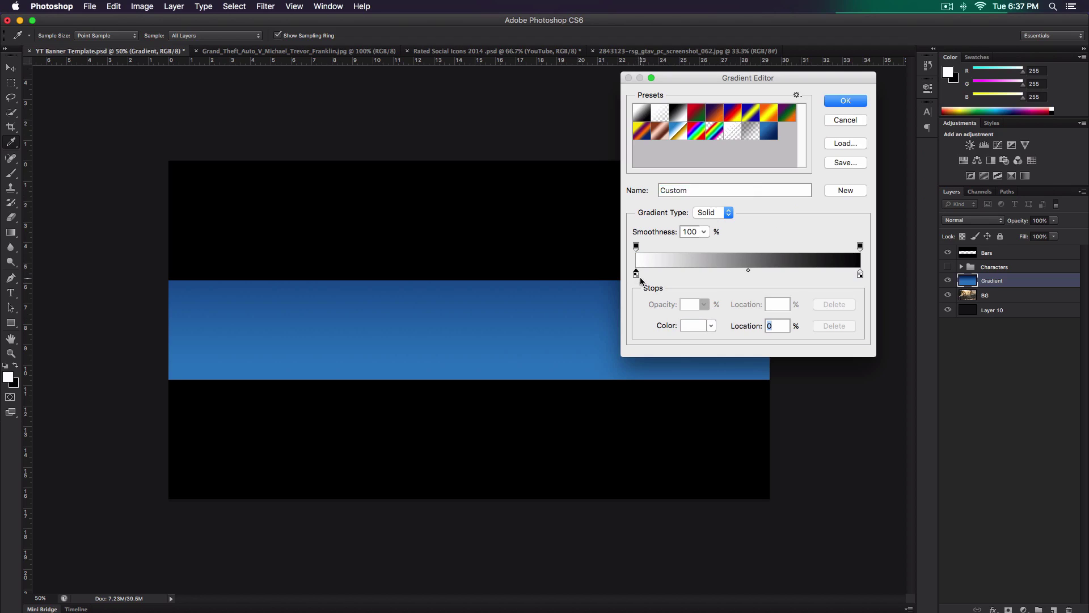
pyautogui.click(692, 325)
pyautogui.moveTo(703, 215); pyautogui.dragTo(587, 171)
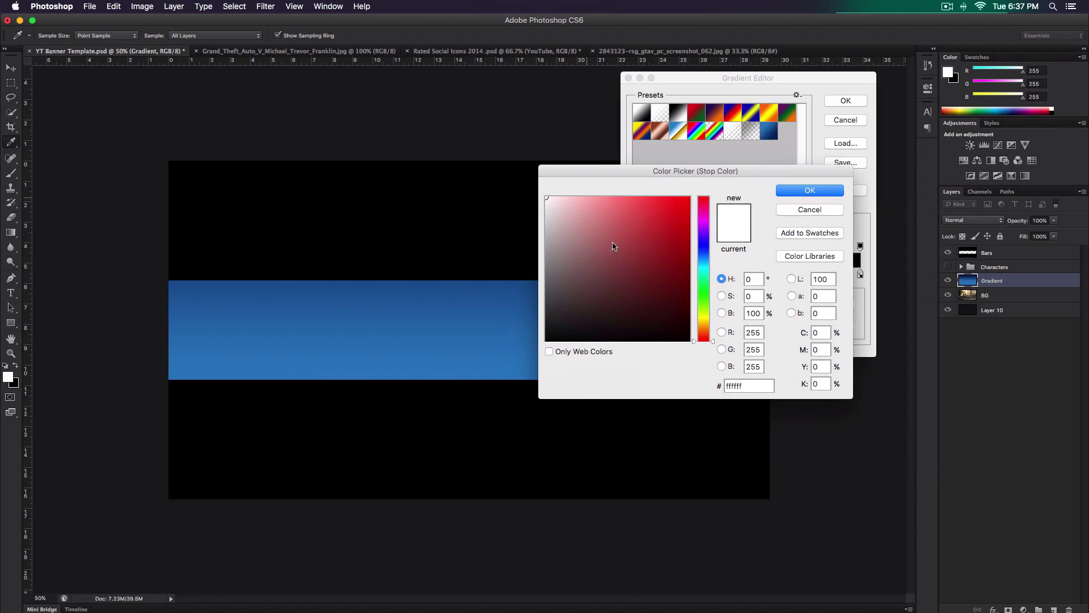
pyautogui.moveTo(681, 268); pyautogui.dragTo(641, 193)
pyautogui.click(712, 319)
pyautogui.click(713, 321)
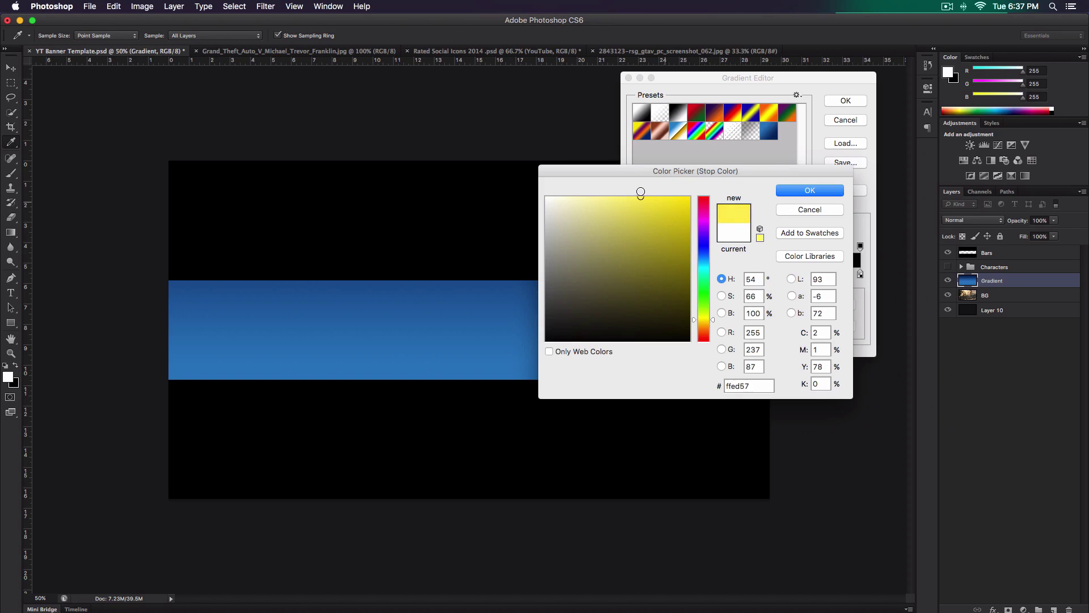
pyautogui.click(808, 191)
# Set the gradient's ending color stop at location 100% to orange and accept the custom gradient.
pyautogui.click(860, 275)
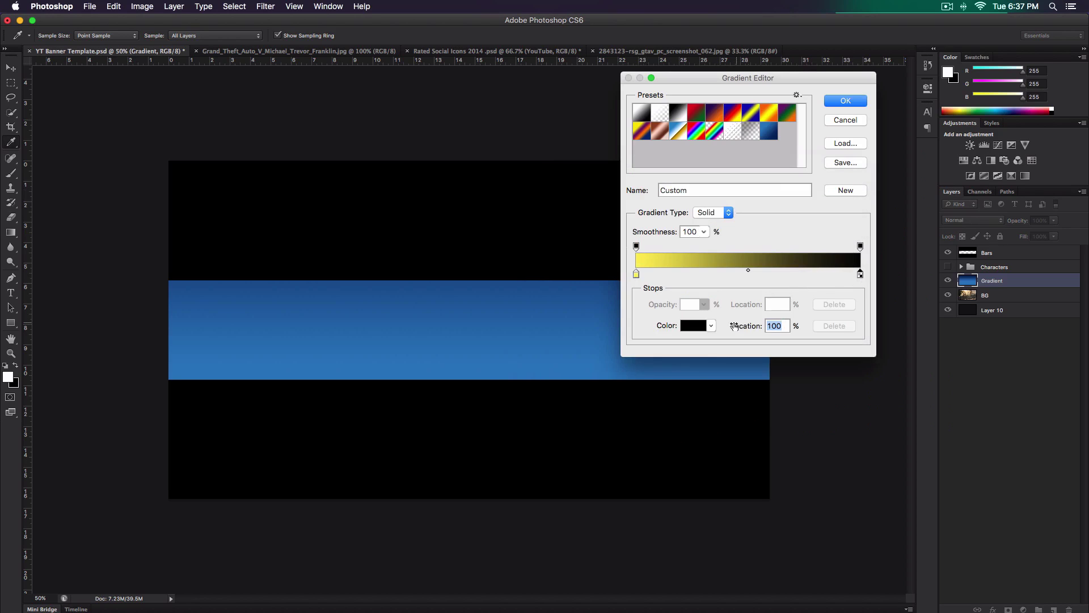
pyautogui.click(694, 324)
pyautogui.click(707, 318)
pyautogui.write('ffdb31')
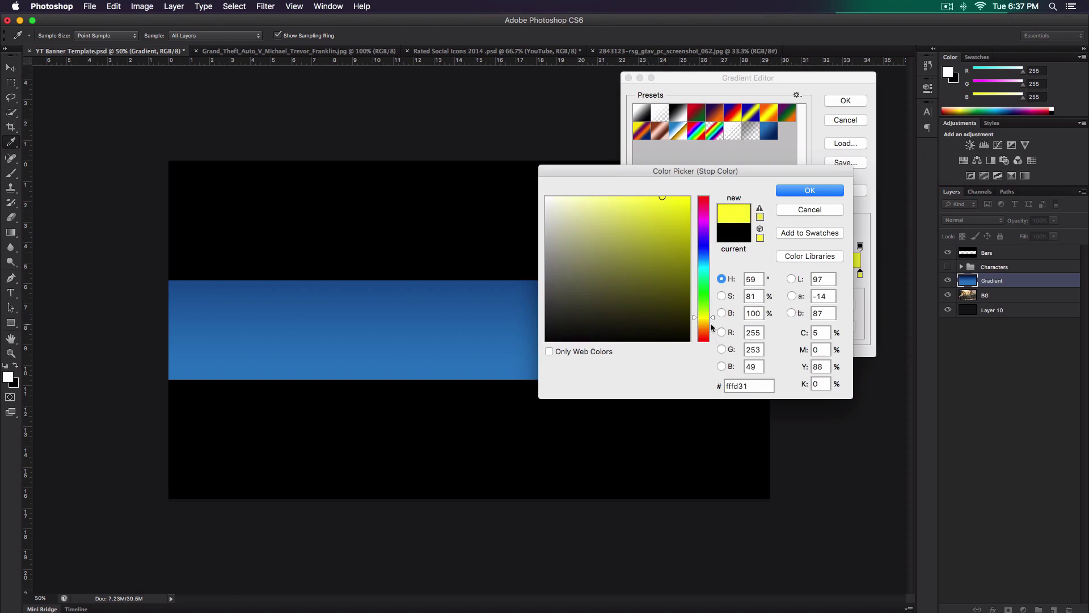
pyautogui.moveTo(713, 321); pyautogui.dragTo(713, 326)
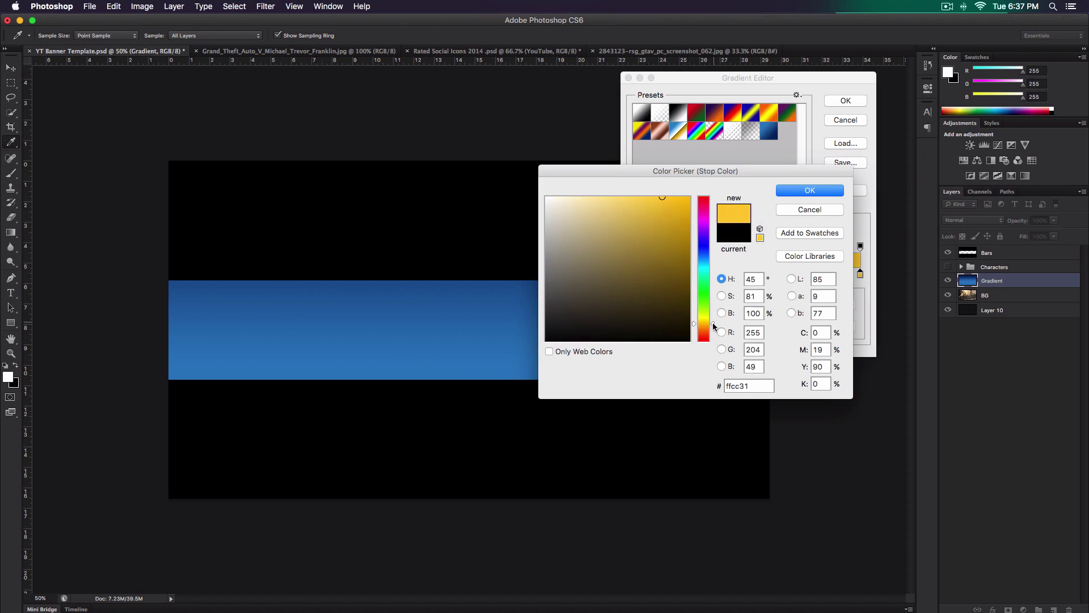
pyautogui.click(811, 190)
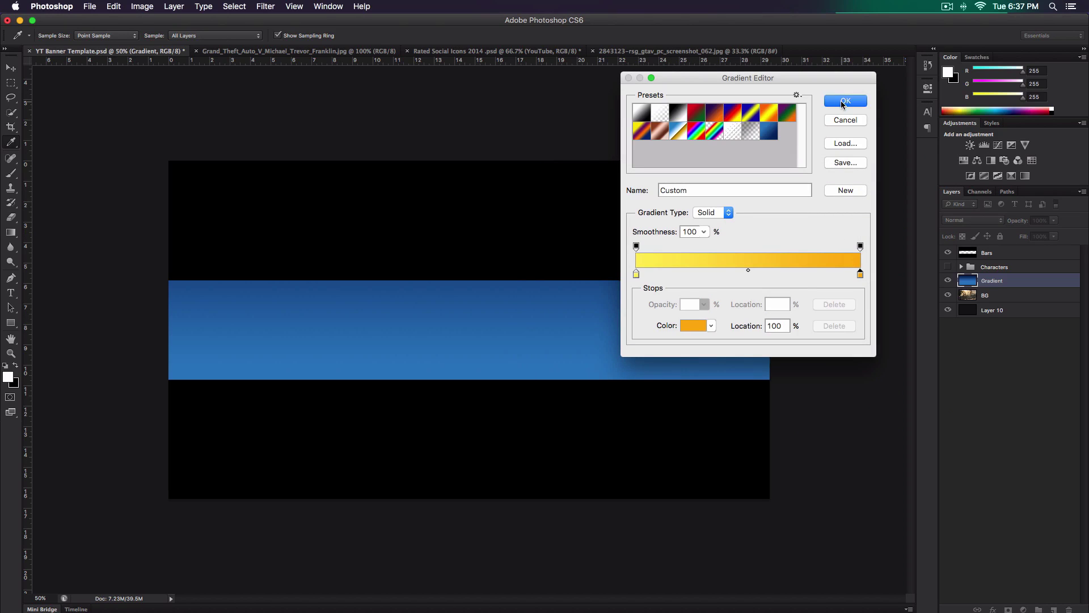
pyautogui.click(844, 102)
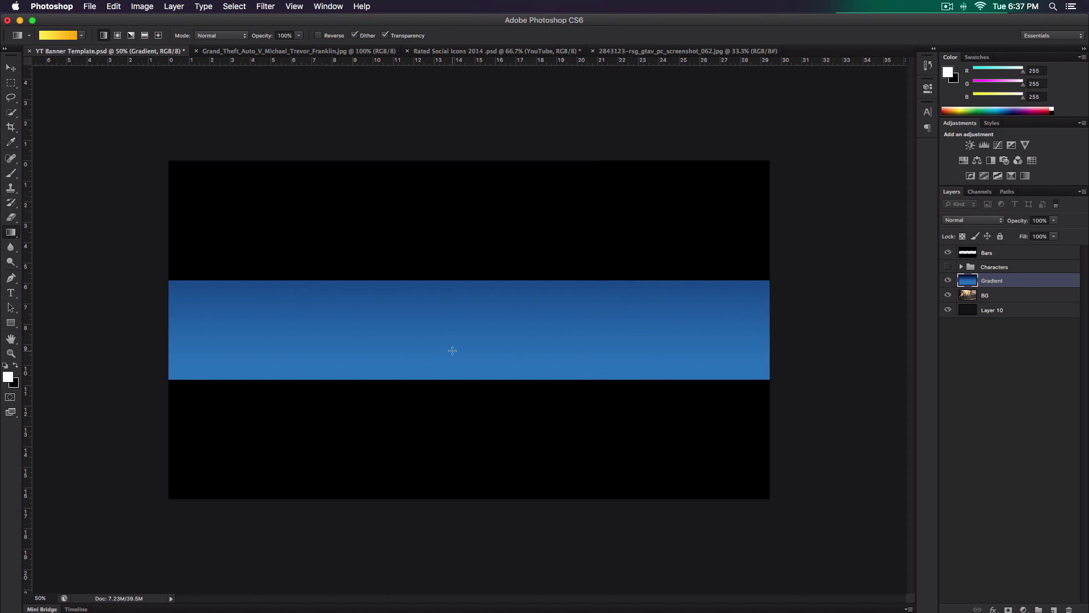
# Fill the Gradient layer with the vertical custom gradient, yellow above and orange below in the strip, and set its blend mode to Screen.
pyautogui.moveTo(463, 363); pyautogui.dragTo(470, 180)
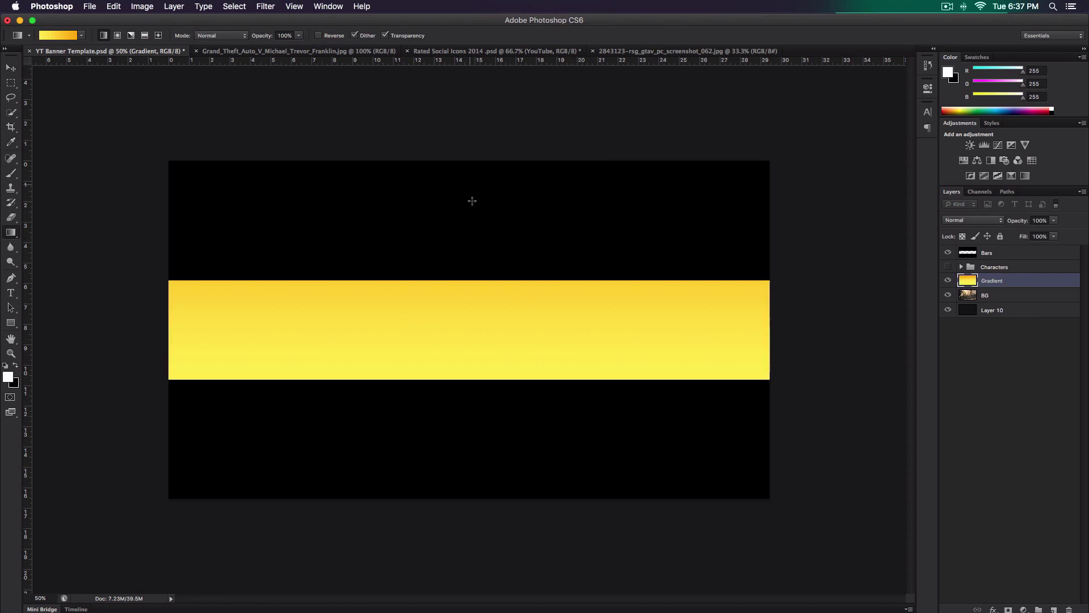
pyautogui.moveTo(479, 361); pyautogui.dragTo(482, 255)
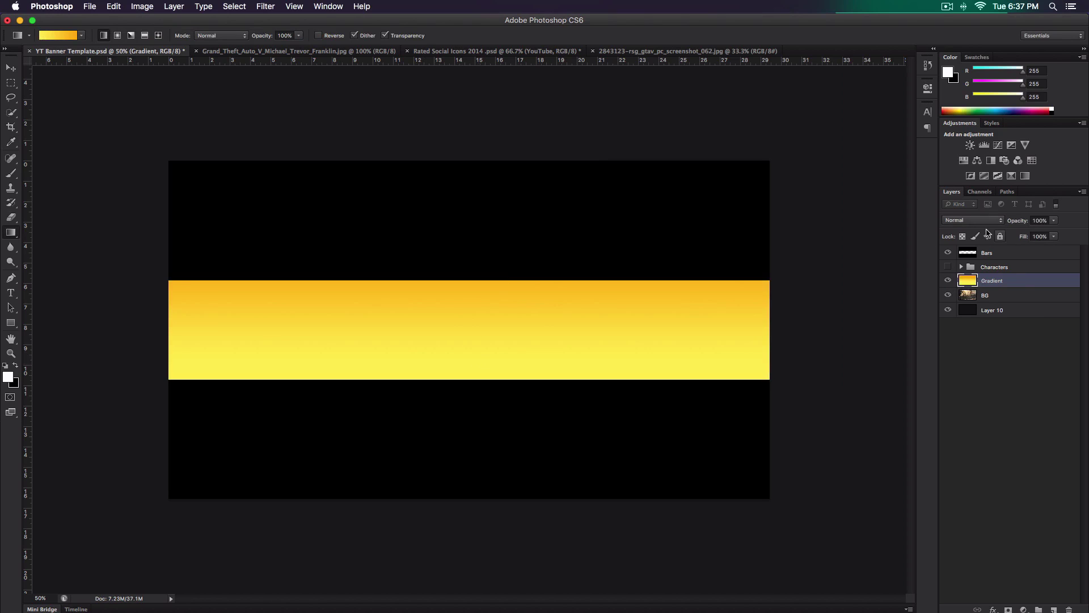
pyautogui.click(960, 220)
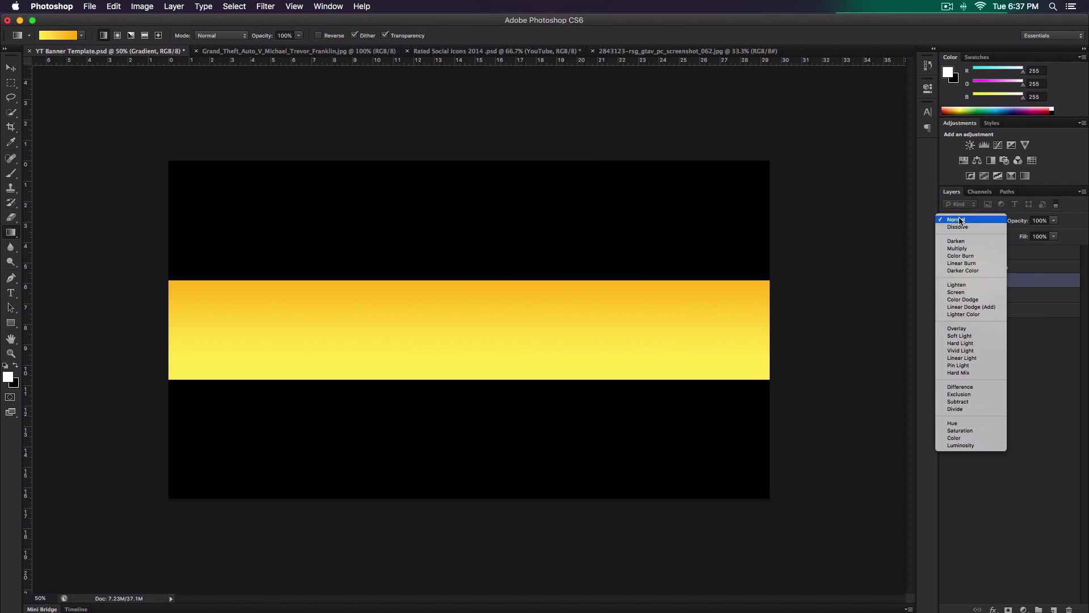
pyautogui.click(956, 291)
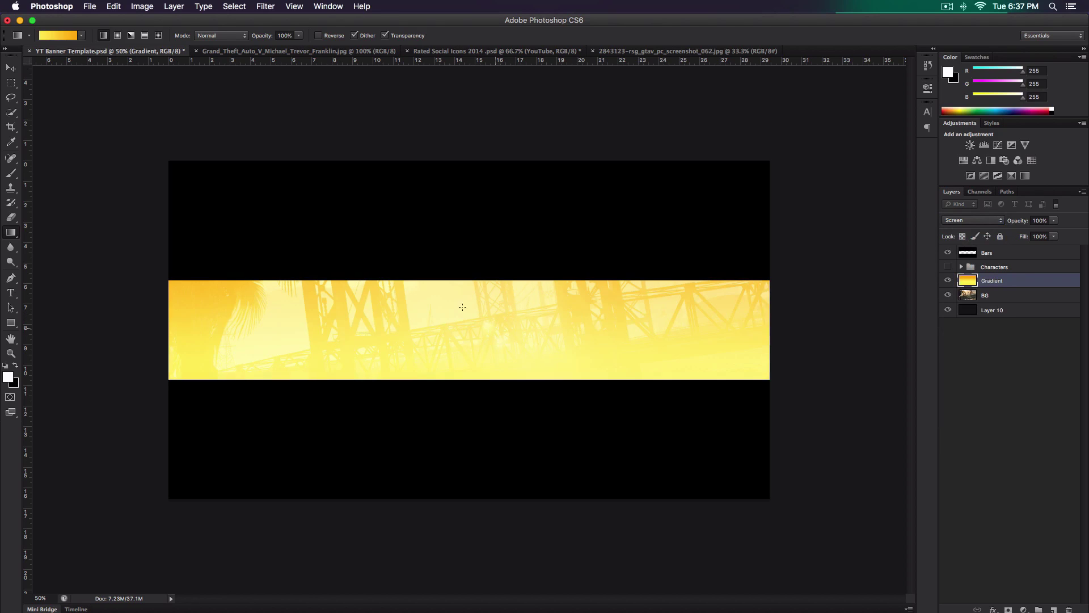
pyautogui.moveTo(467, 235); pyautogui.dragTo(466, 292)
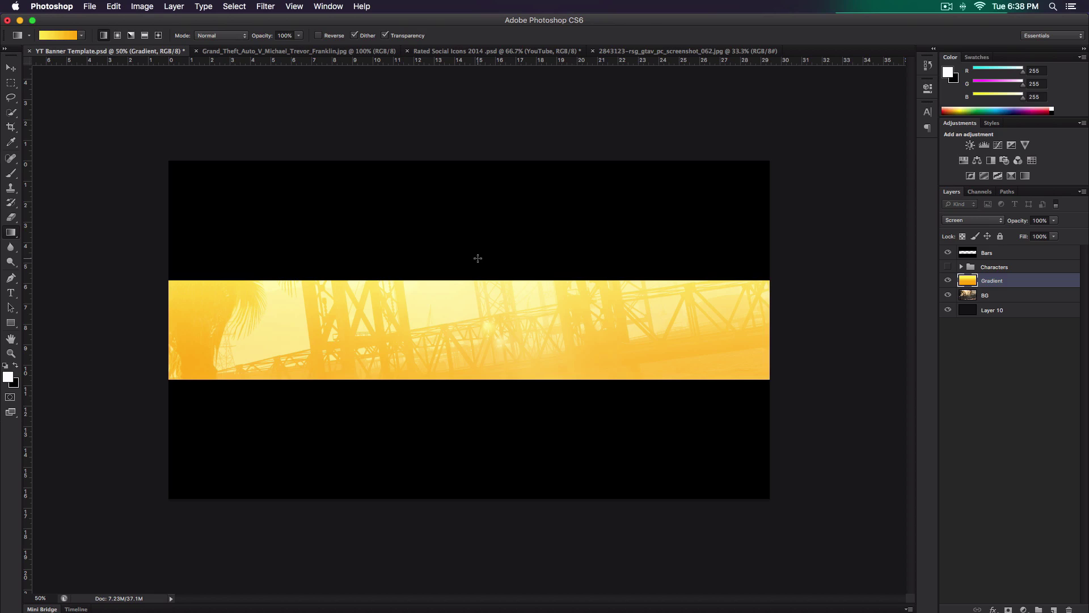
# Show the layout guides over the banner template and activate the Move tool.
pyautogui.press('super+semicolon')
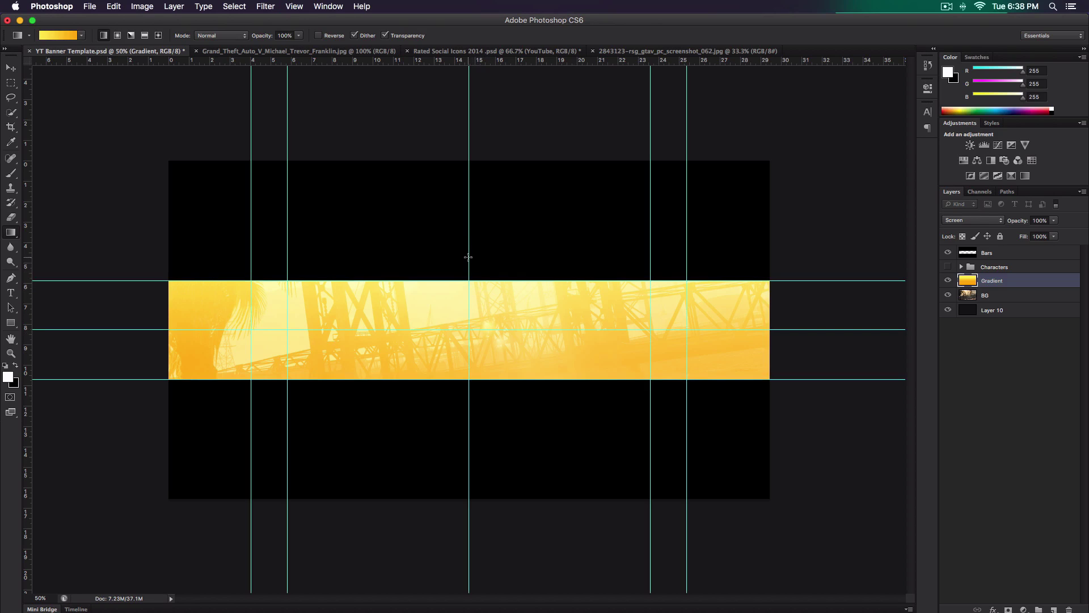
pyautogui.moveTo(469, 224); pyautogui.dragTo(471, 267)
pyautogui.moveTo(466, 340); pyautogui.dragTo(468, 328)
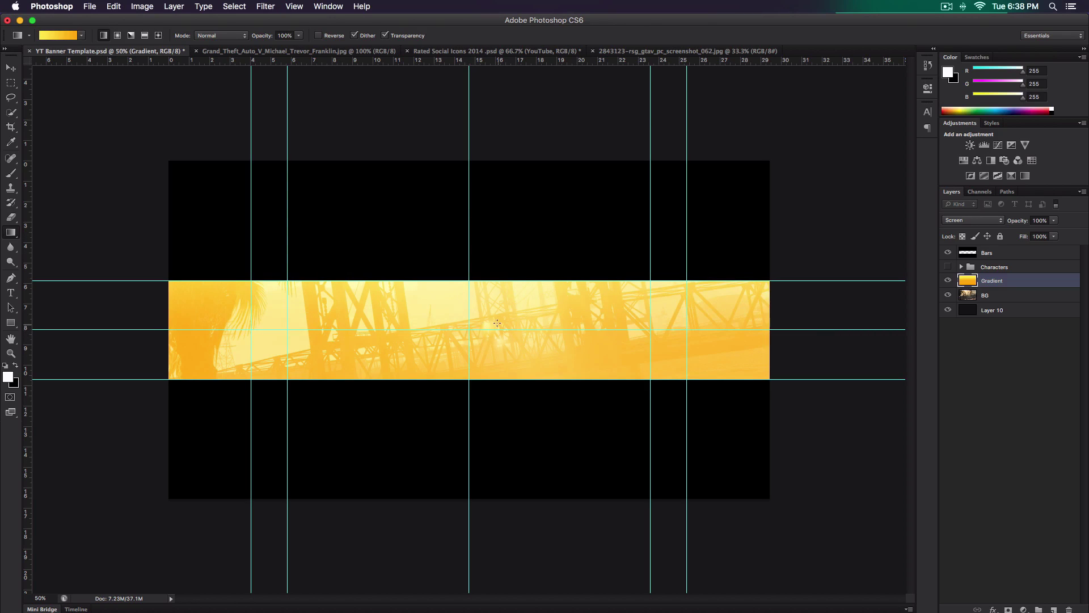
pyautogui.moveTo(469, 281); pyautogui.dragTo(470, 329)
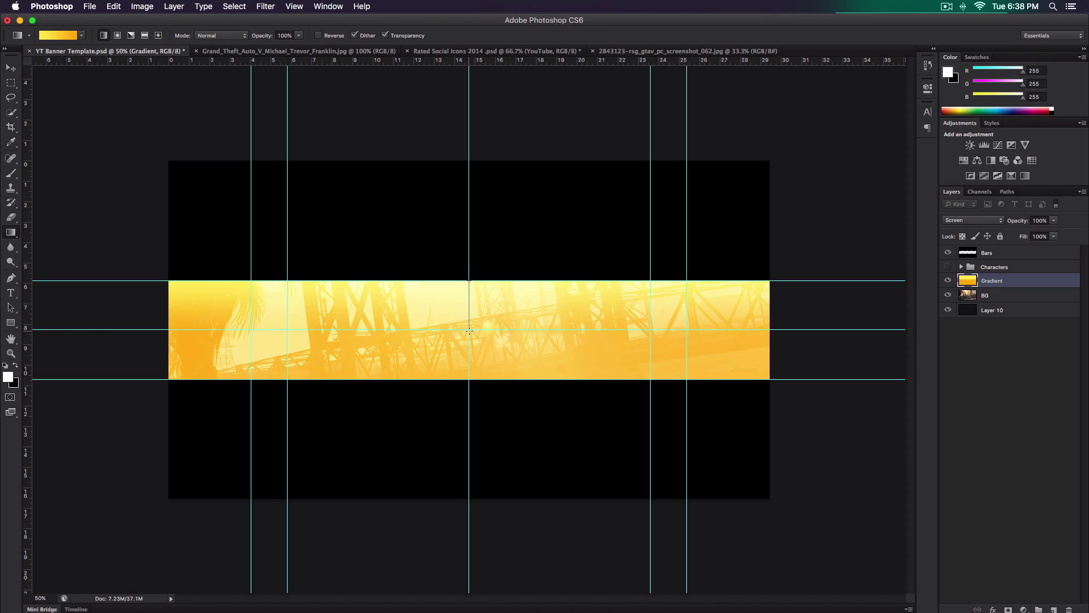
pyautogui.moveTo(469, 330); pyautogui.dragTo(467, 331)
pyautogui.press('v')
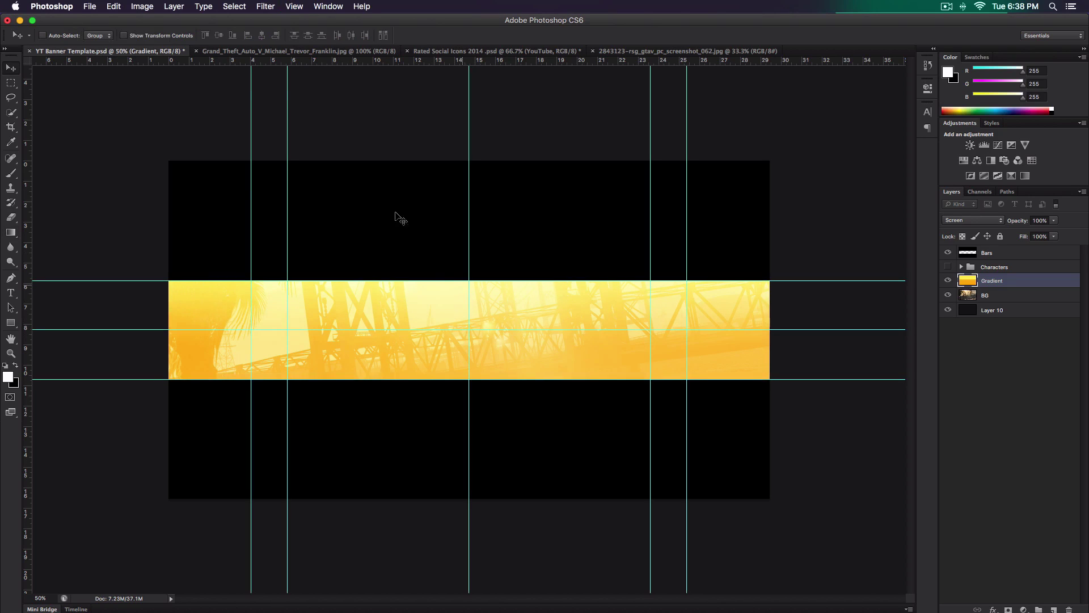
# In the Grand_Theft_Auto_V_Michael_Trevor_Franklin.jpg document, convert the locked Background into an editable layer named Layer 0.
pyautogui.click(257, 51)
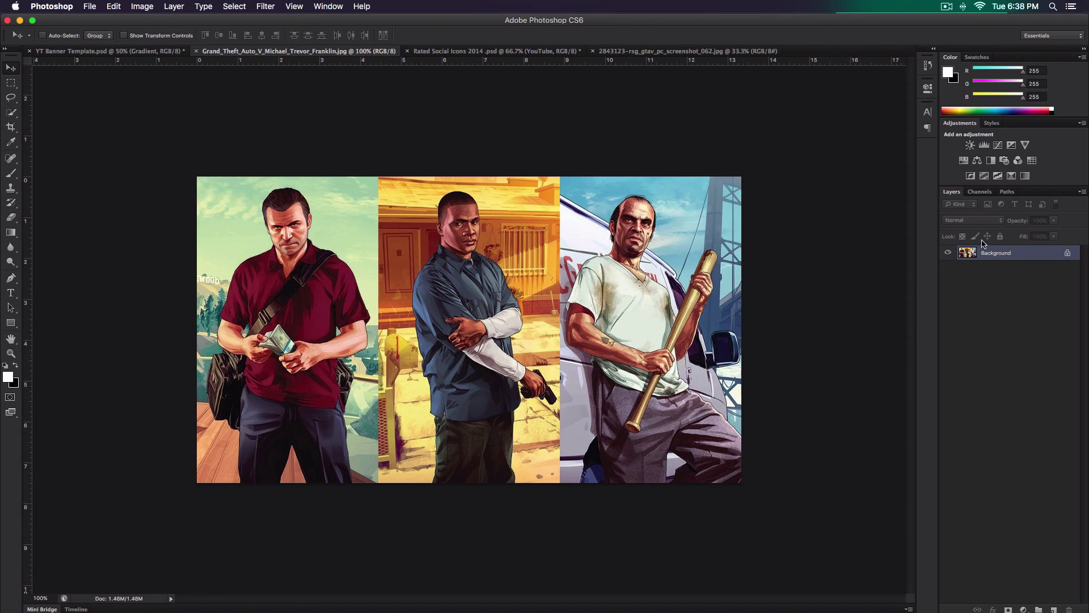
pyautogui.doubleClick(1030, 255)
pyautogui.moveTo(623, 261); pyautogui.dragTo(660, 196)
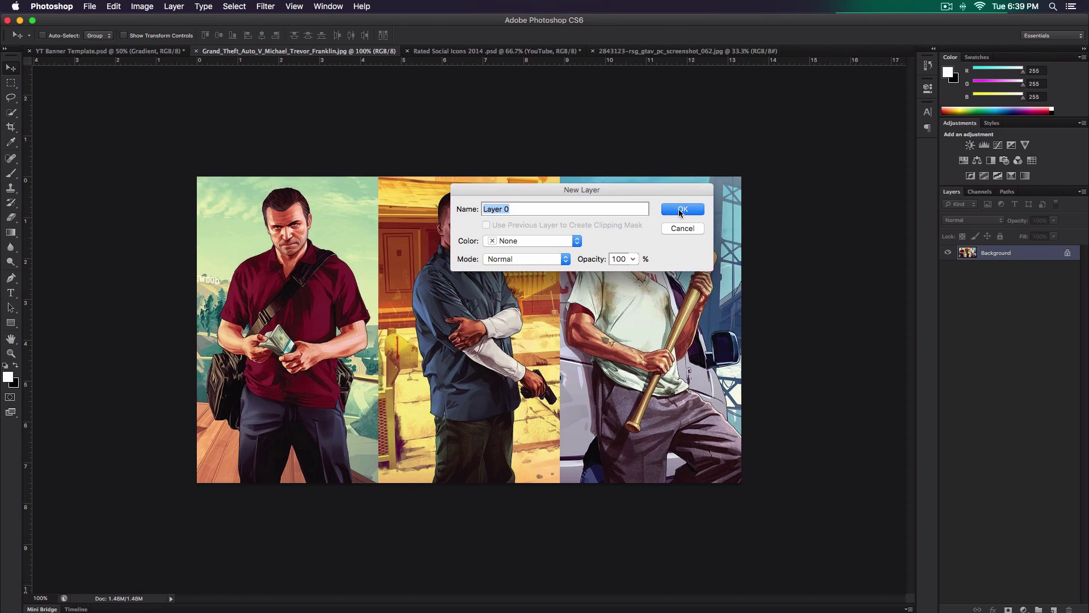
pyautogui.click(681, 211)
# Start a Pen tool path at the bottom outer edge of the trouser leg of the man in the red shirt.
pyautogui.press('p')
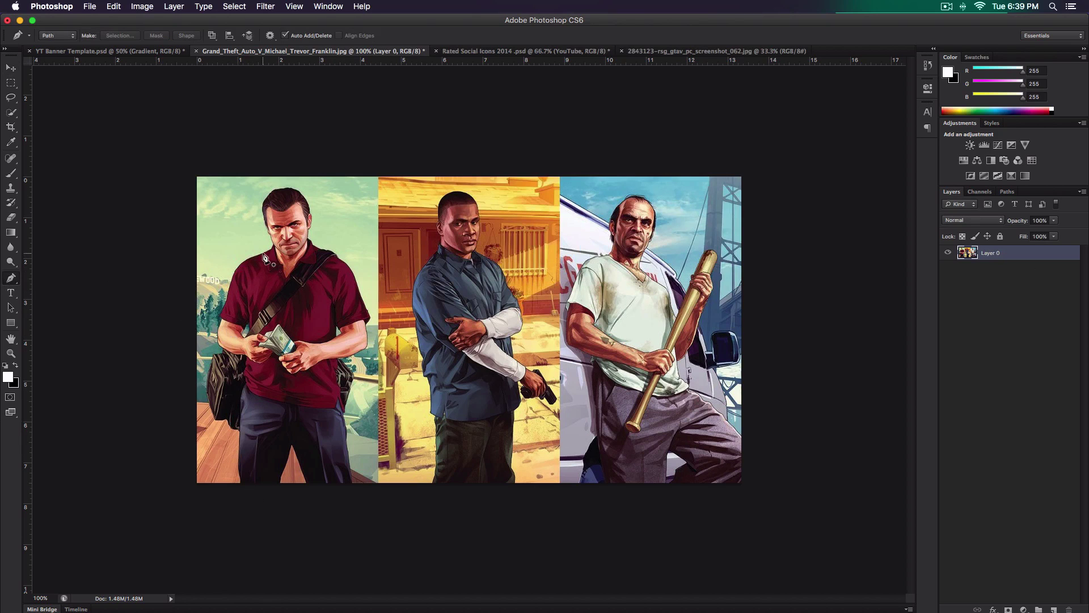
pyautogui.scroll(2, 250, 479)
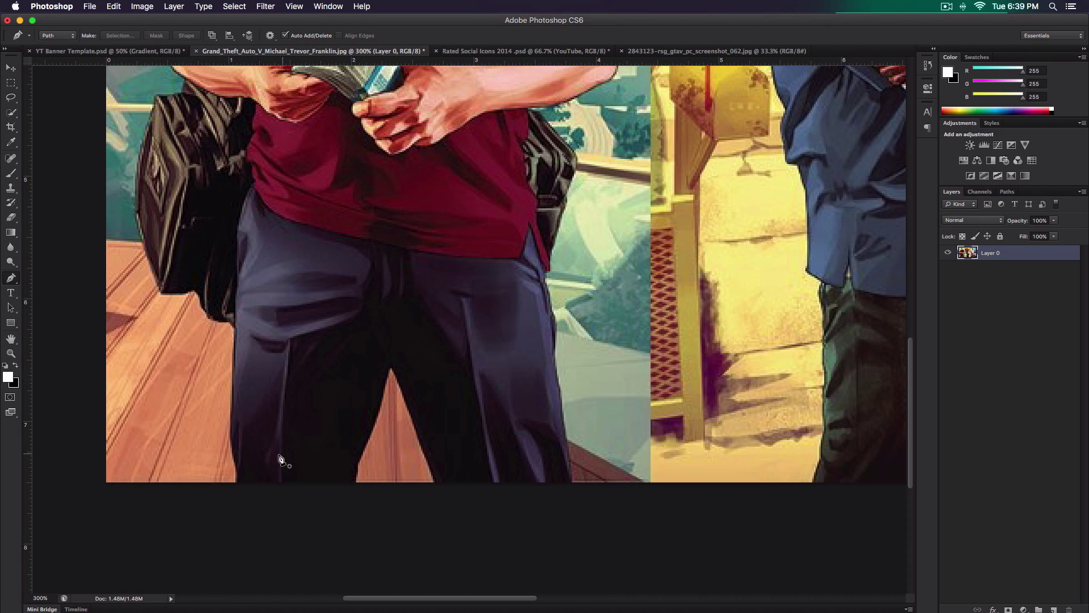
pyautogui.click(237, 482)
# In the banner template, show and expand the Characters group and select the Michael layer.
pyautogui.click(183, 51)
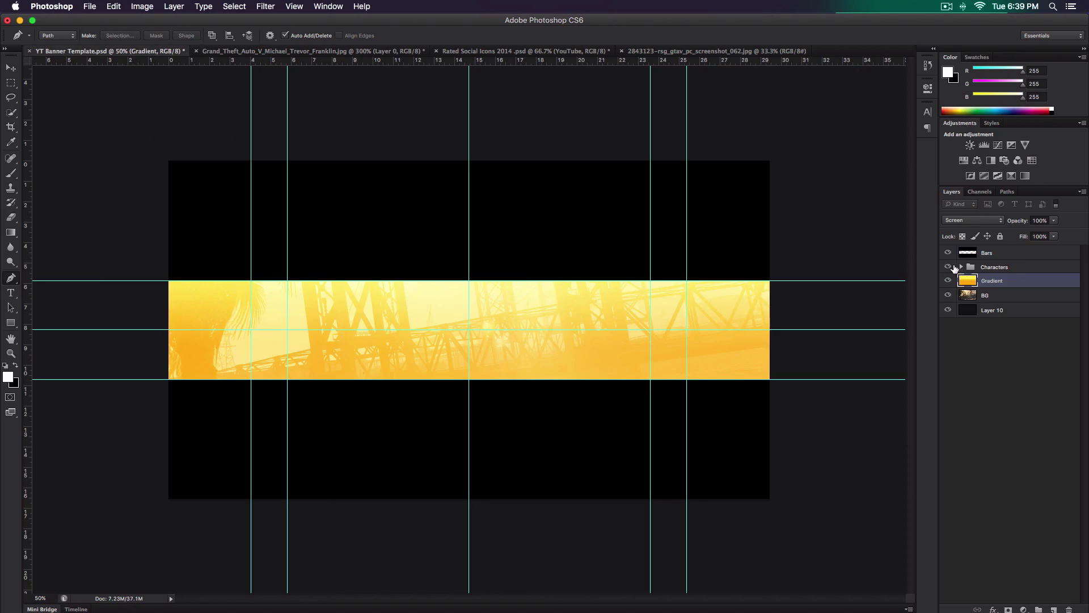
pyautogui.click(948, 267)
pyautogui.click(961, 267)
pyautogui.click(950, 282)
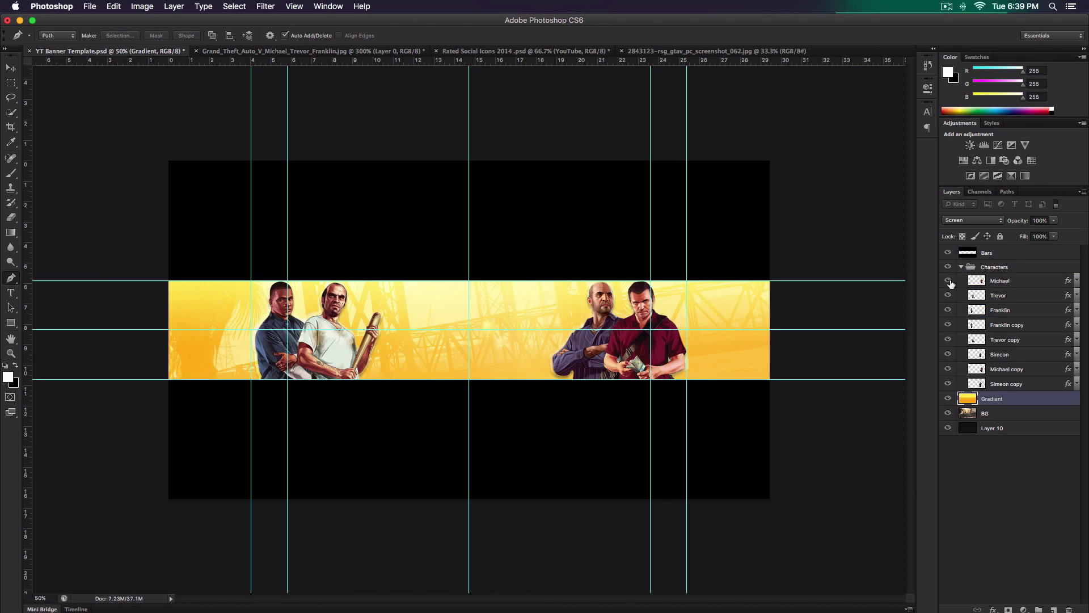
pyautogui.click(988, 283)
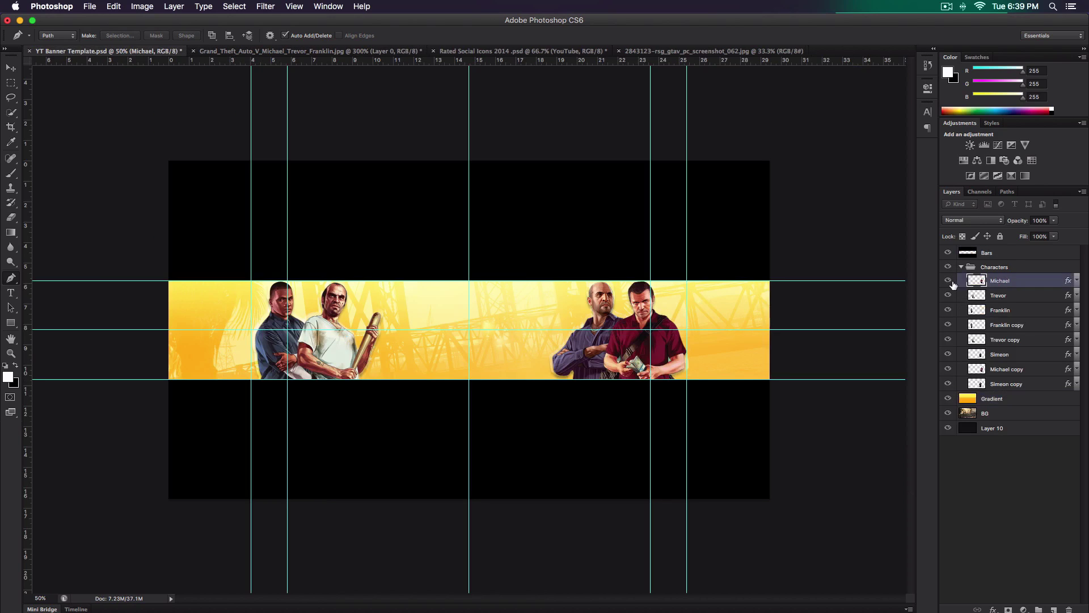
# Return to the three-character artwork and trace the Pen path around Michael's outline, including his bags, arms, head and legs.
pyautogui.click(253, 51)
pyautogui.scroll(-5, 241, 254)
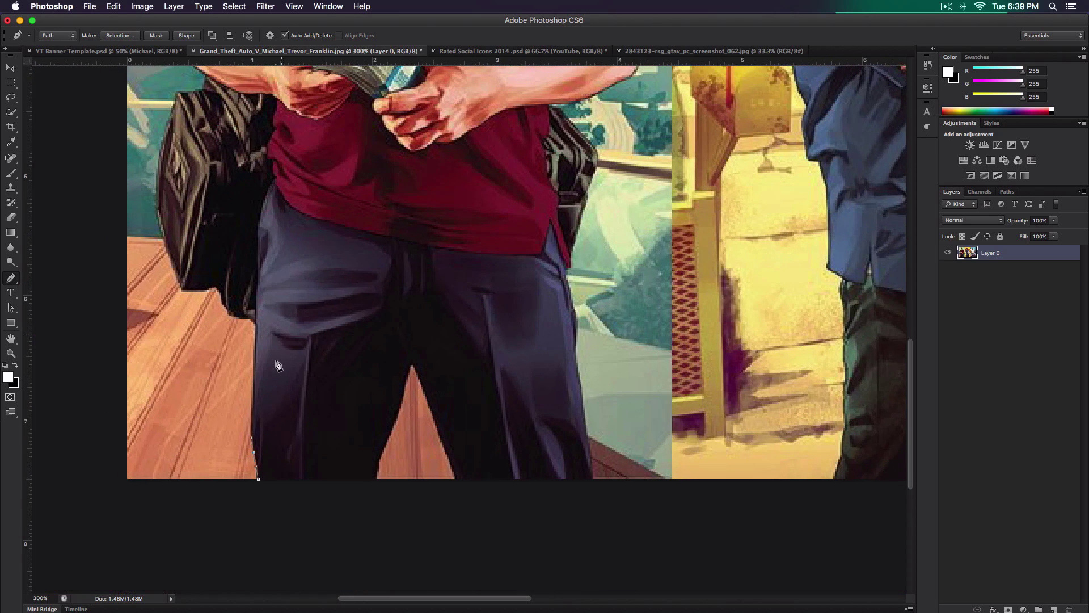
pyautogui.scroll(3, 279, 361)
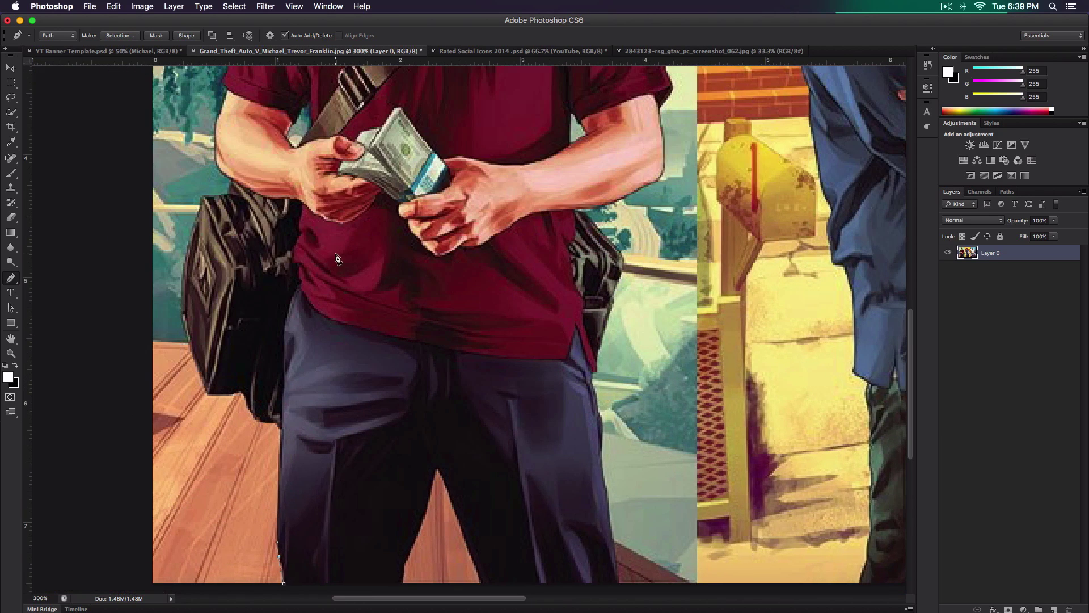
pyautogui.press('cmd+minus')
pyautogui.scroll(3, 417, 308)
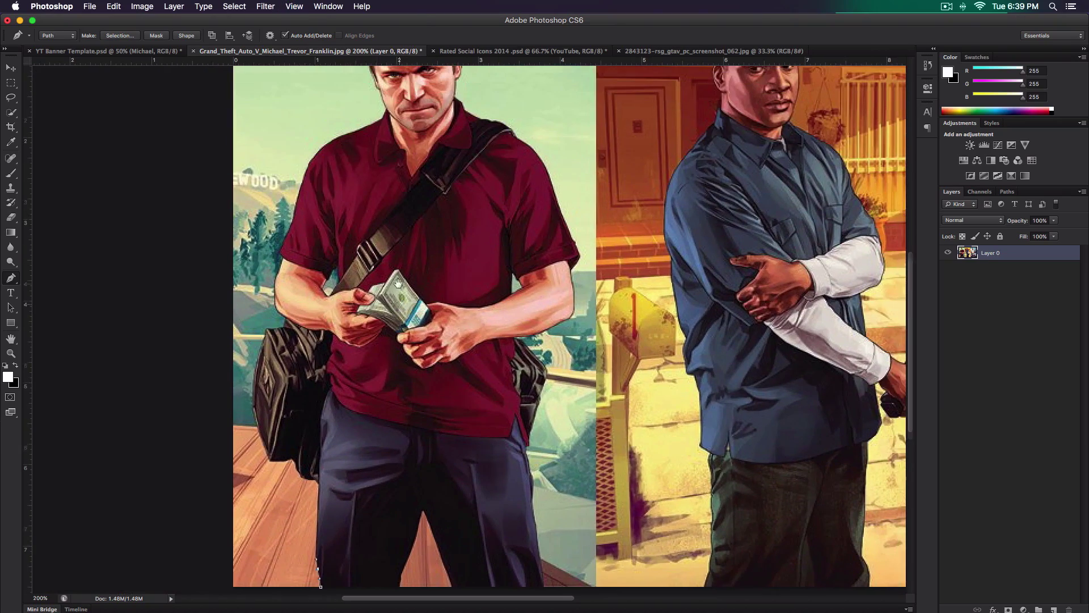
pyautogui.press('cmd+plus')
pyautogui.scroll(8, 417, 308)
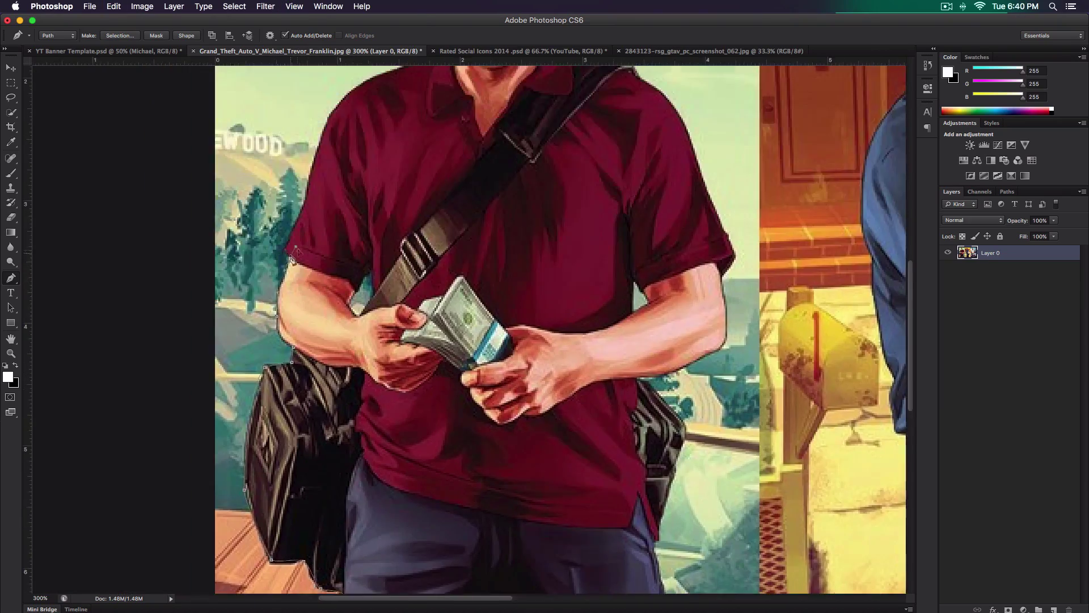
pyautogui.scroll(-10, 418, 308)
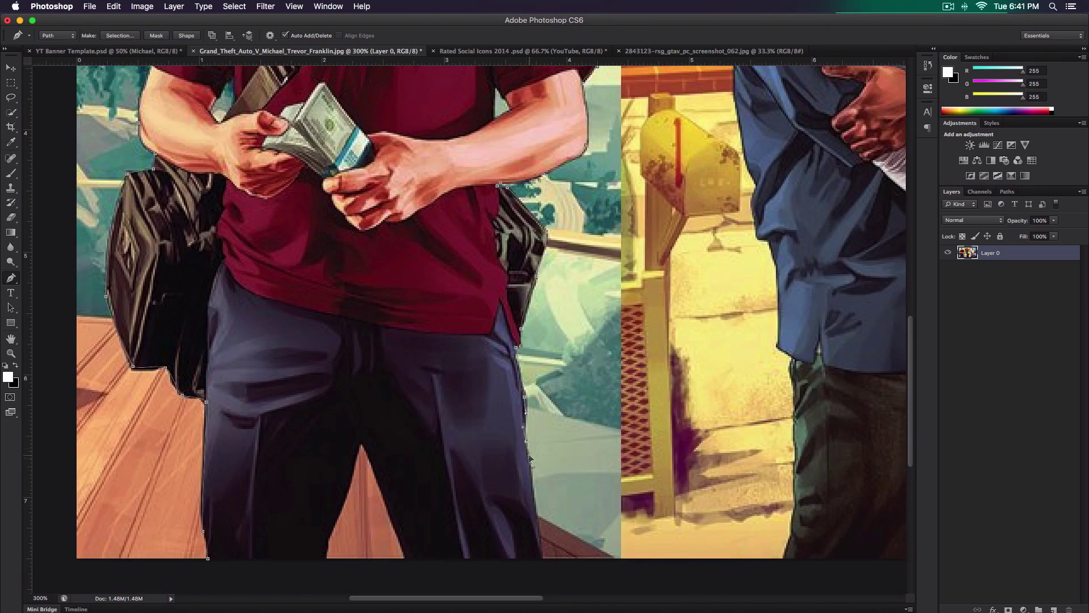
# Turn the traced path around Michael into a new anti-aliased selection.
pyautogui.press('cmd+0')
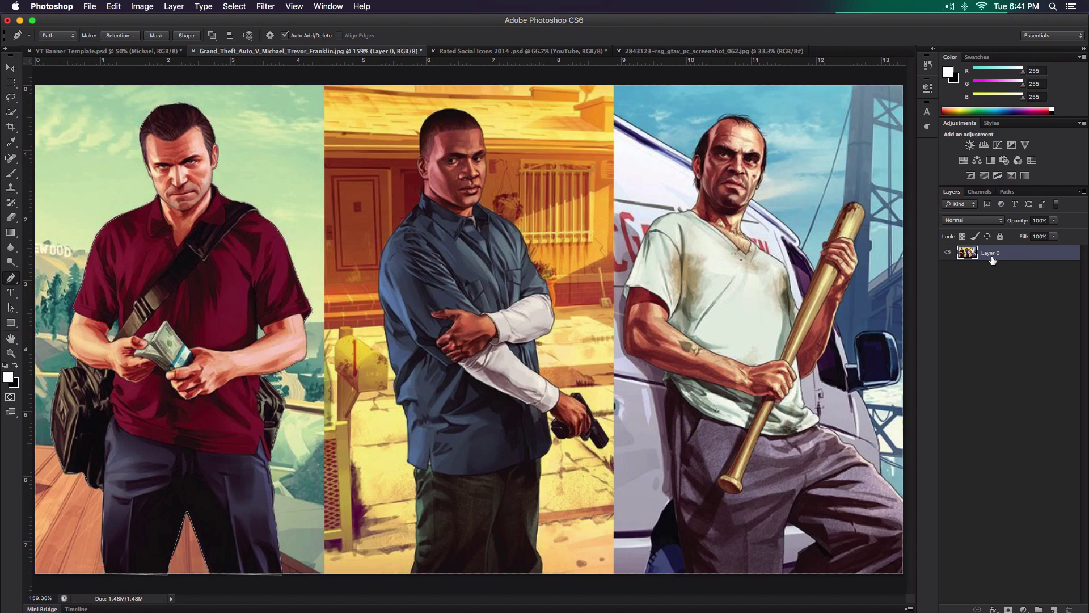
pyautogui.rightClick(166, 249)
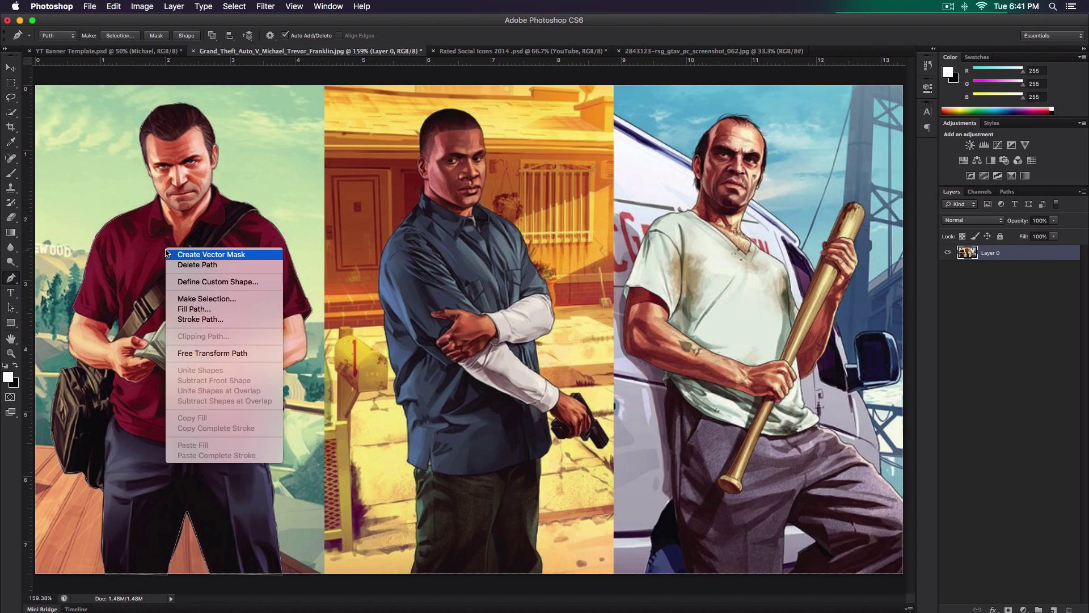
pyautogui.click(213, 299)
pyautogui.moveTo(481, 226); pyautogui.dragTo(373, 161)
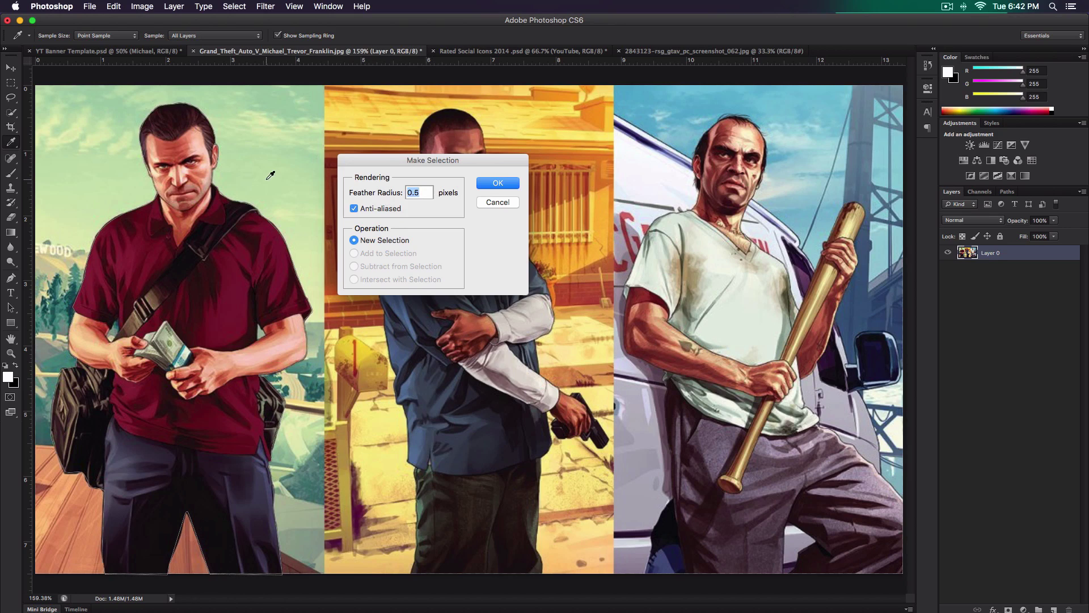
pyautogui.click(496, 183)
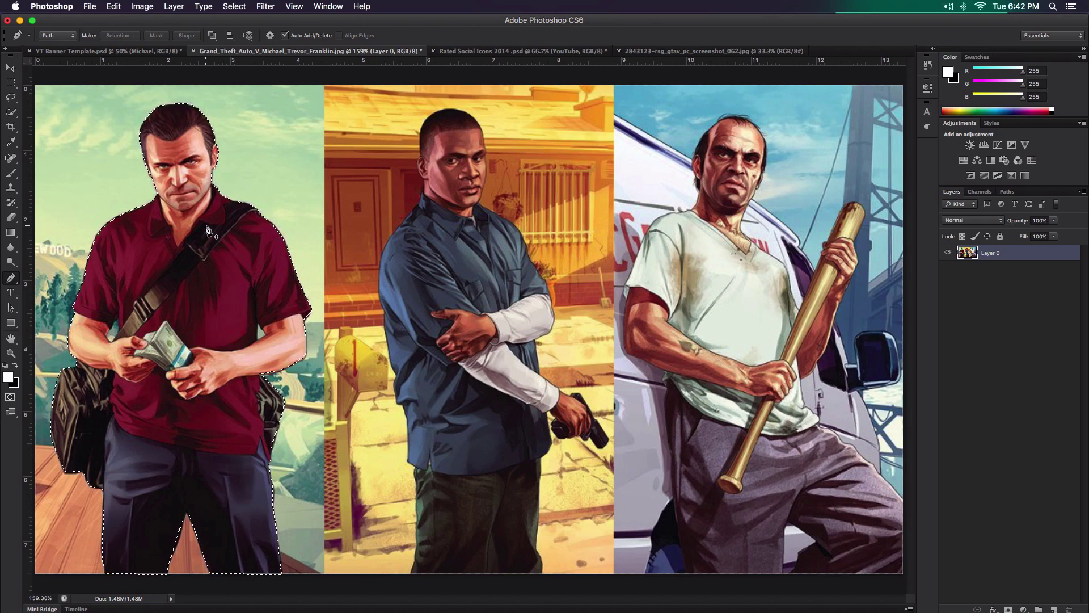
# Copy the selected character onto a new layer and hide the original Layer 0.
pyautogui.press('super+j')
pyautogui.press('v')
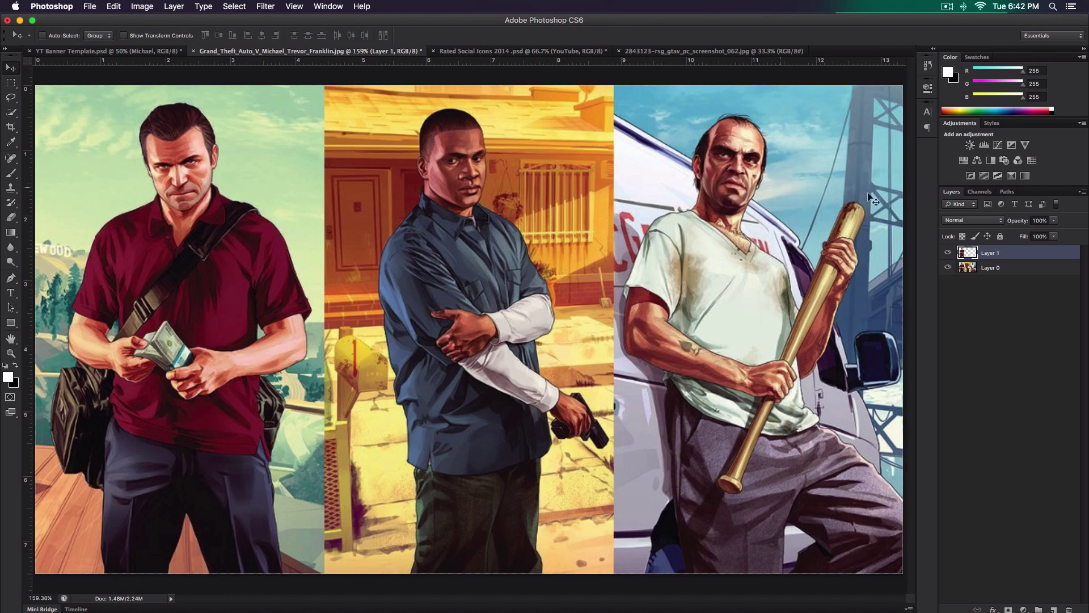
pyautogui.click(948, 268)
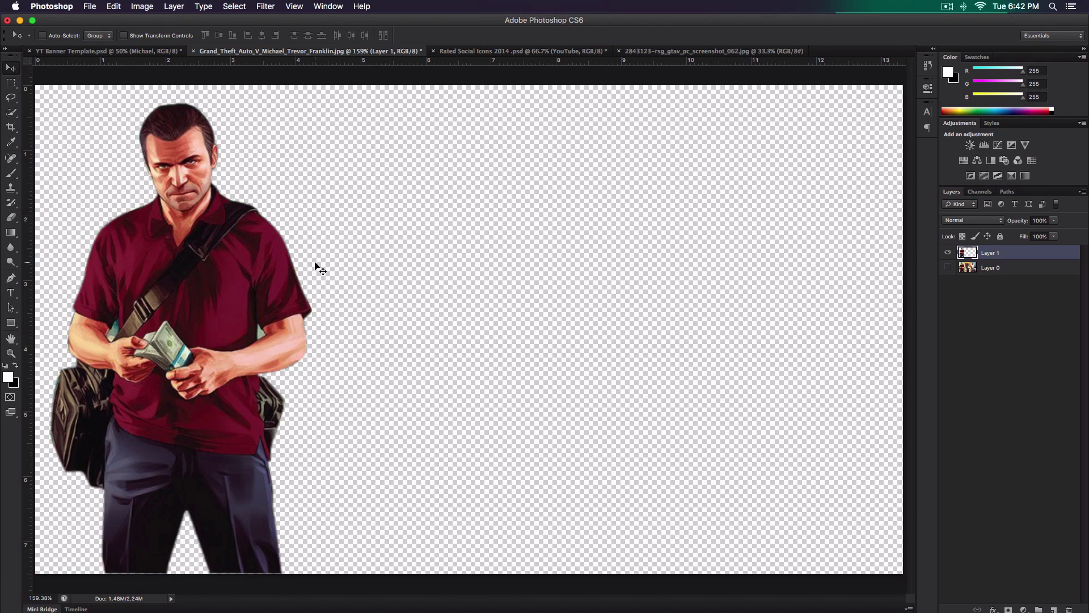
pyautogui.press('super+1')
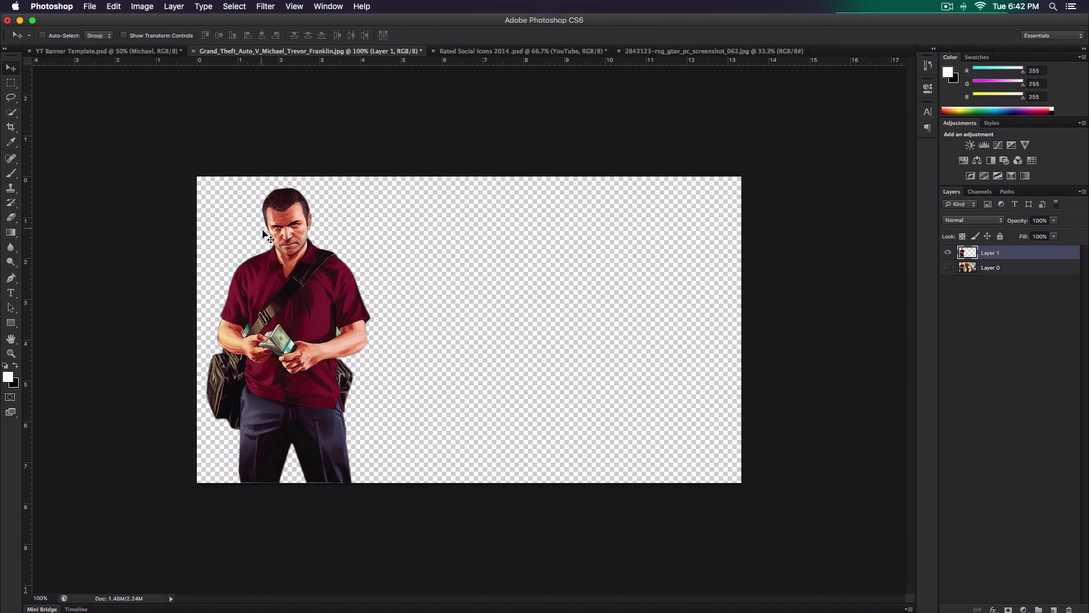
# Try placing the cut-out in the banner template above the hidden Characters group, toward the strip's right side, and delete that layer.
pyautogui.press('super+a')
pyautogui.press('super+c')
pyautogui.click(85, 51)
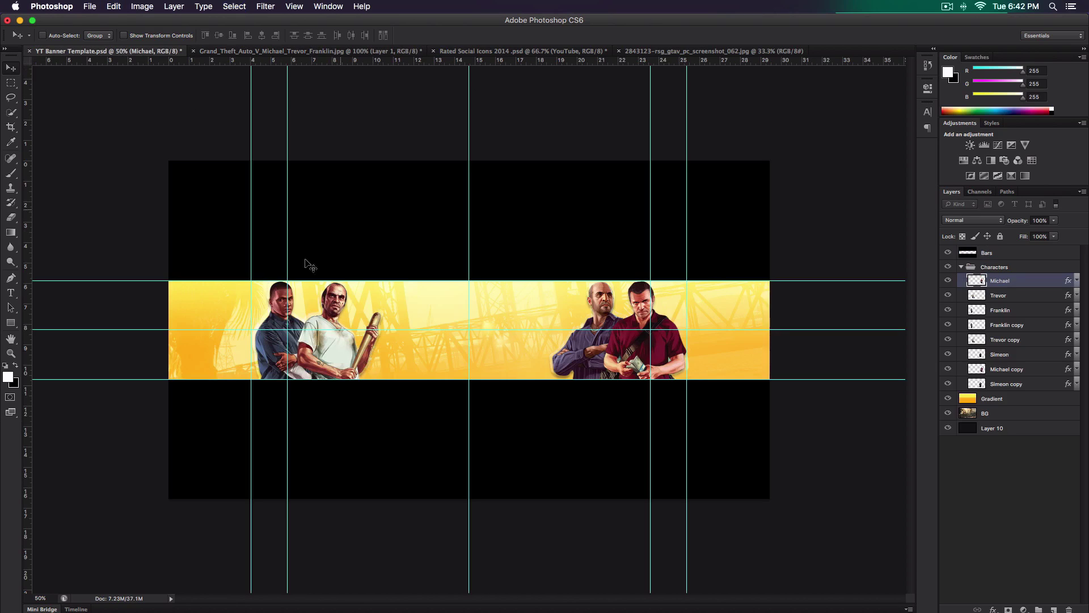
pyautogui.click(265, 51)
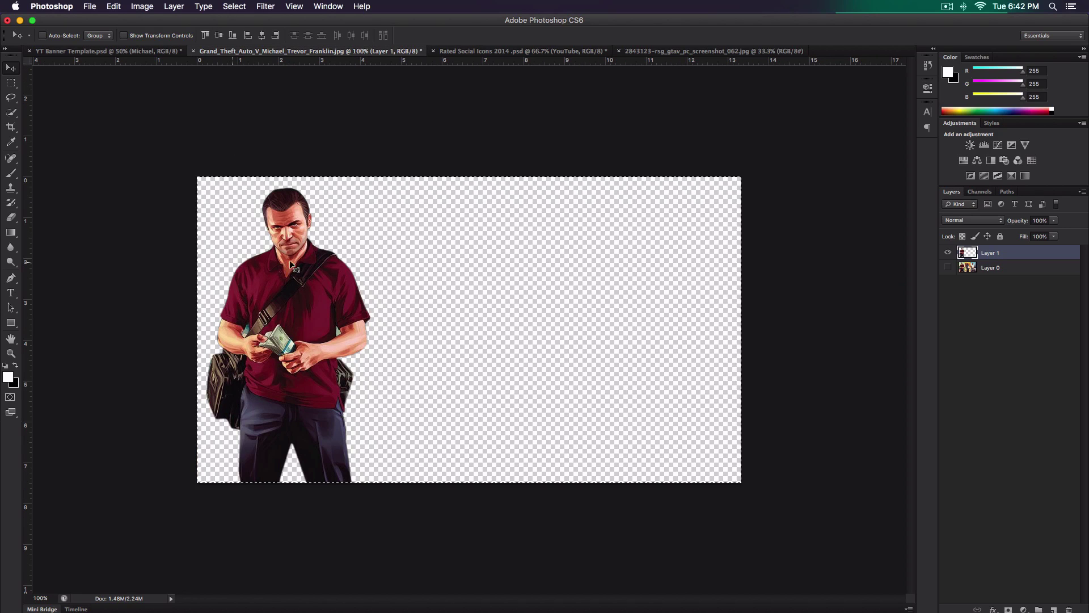
pyautogui.moveTo(290, 262); pyautogui.dragTo(404, 326)
pyautogui.moveTo(540, 325); pyautogui.dragTo(563, 294)
pyautogui.moveTo(997, 281); pyautogui.dragTo(997, 261)
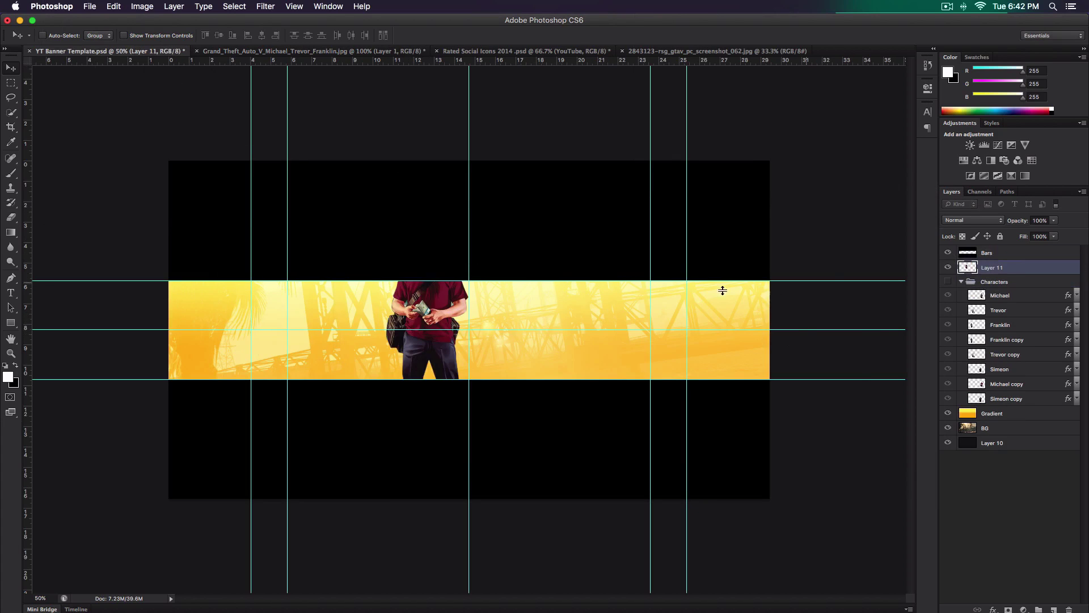
pyautogui.moveTo(424, 301); pyautogui.dragTo(602, 332)
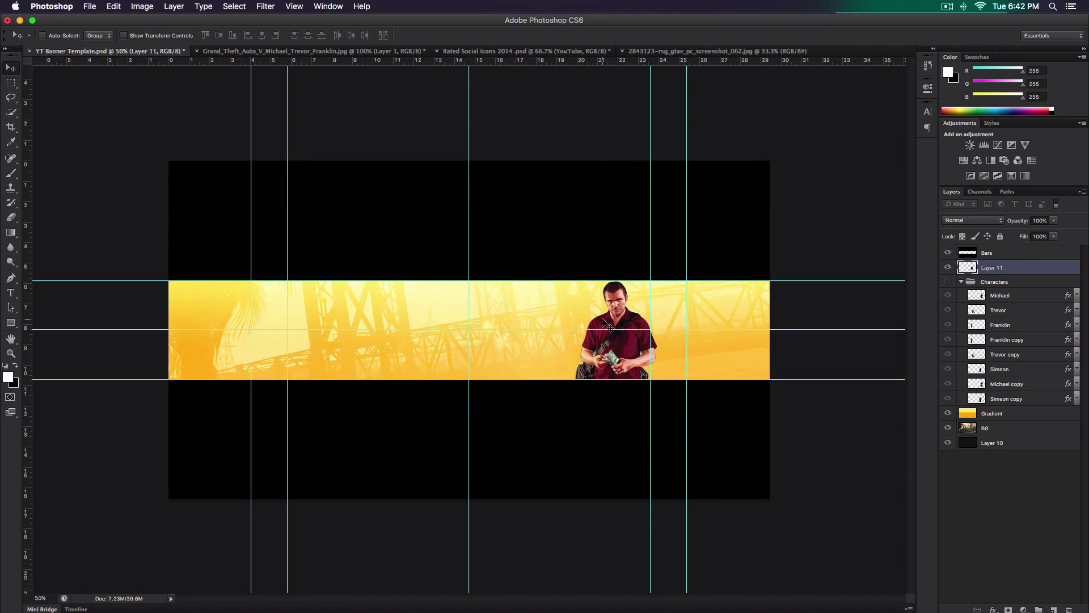
pyautogui.press('Delete')
# In the character artwork, hide the cut-out on Layer 1 and show the original Layer 0.
pyautogui.click(286, 51)
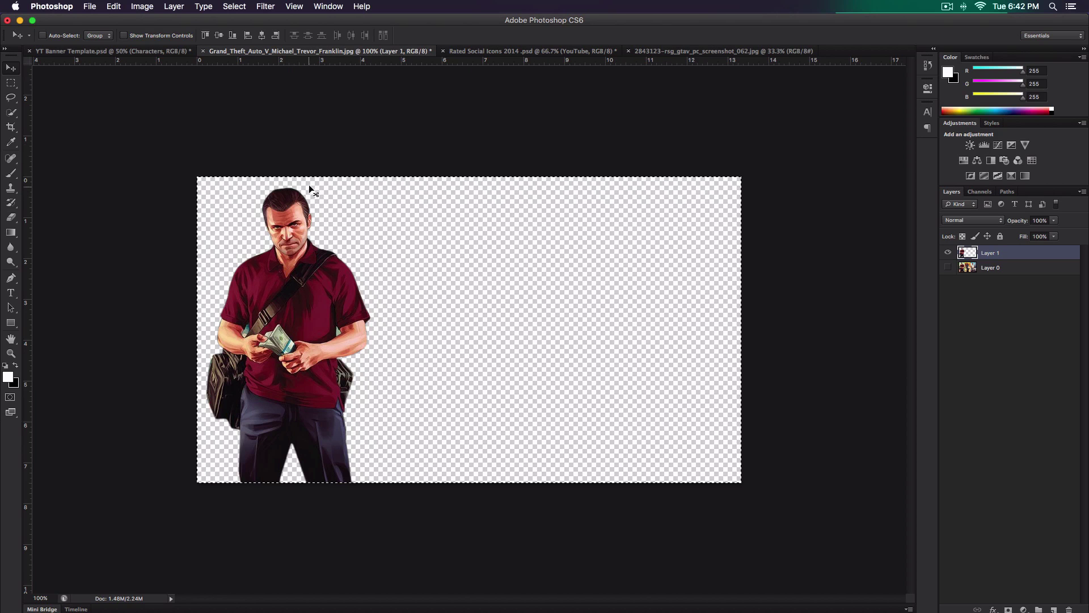
pyautogui.click(949, 253)
pyautogui.click(948, 267)
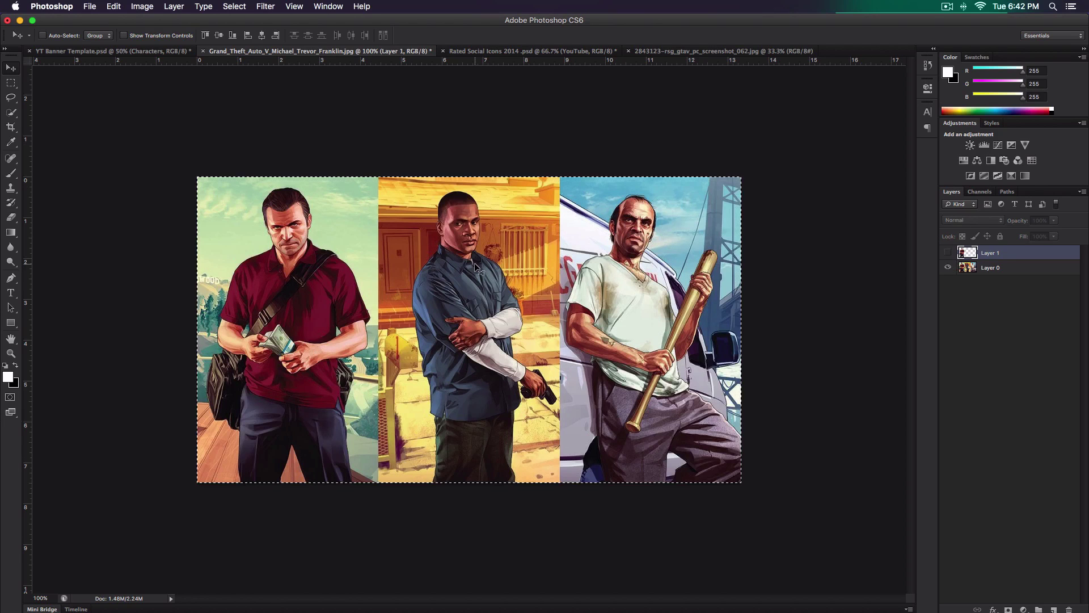
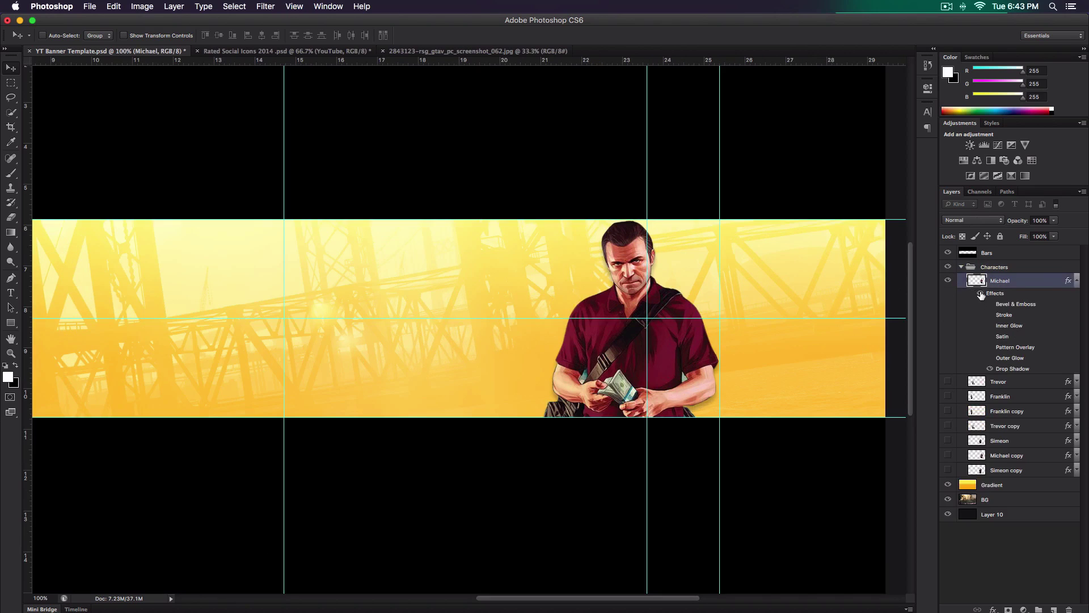
# Compare Michael with and without his layer effects and examine the layer's Drop Shadow settings, including the blend mode options.
pyautogui.click(982, 294)
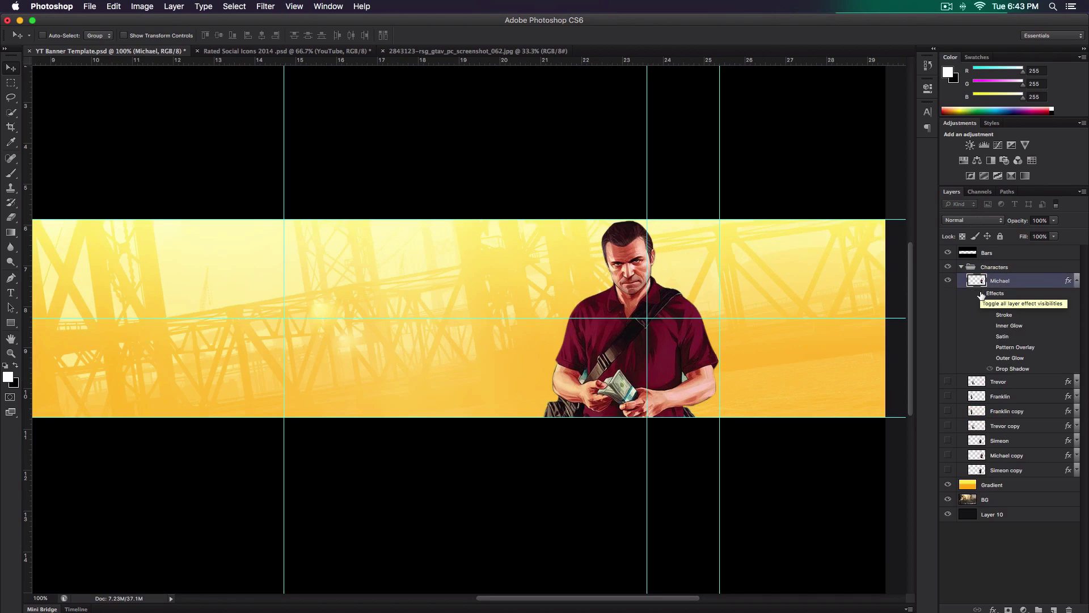
pyautogui.click(982, 294)
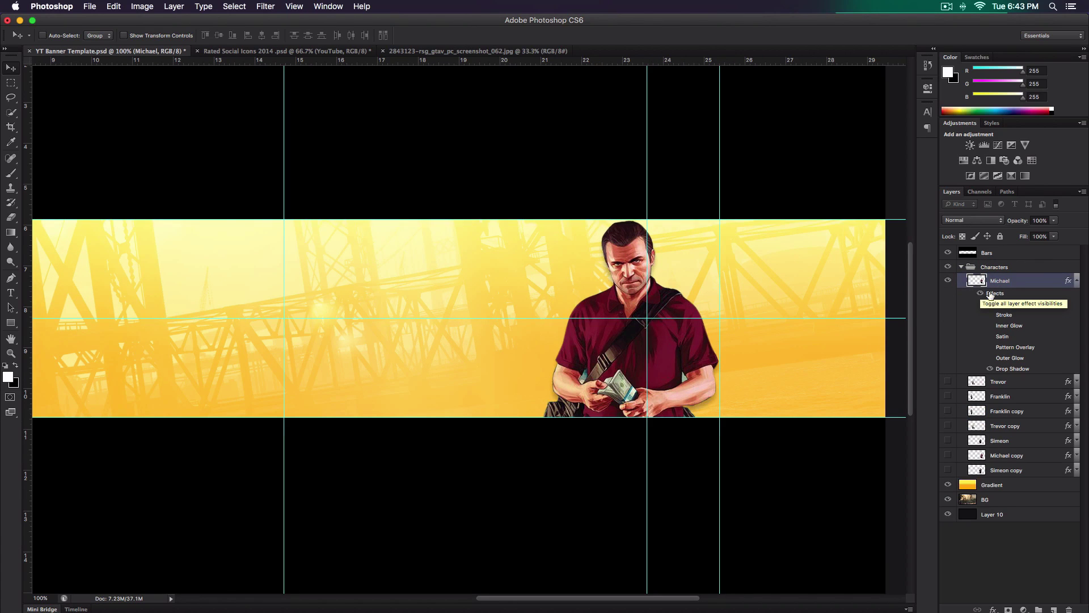
pyautogui.doubleClick(1025, 283)
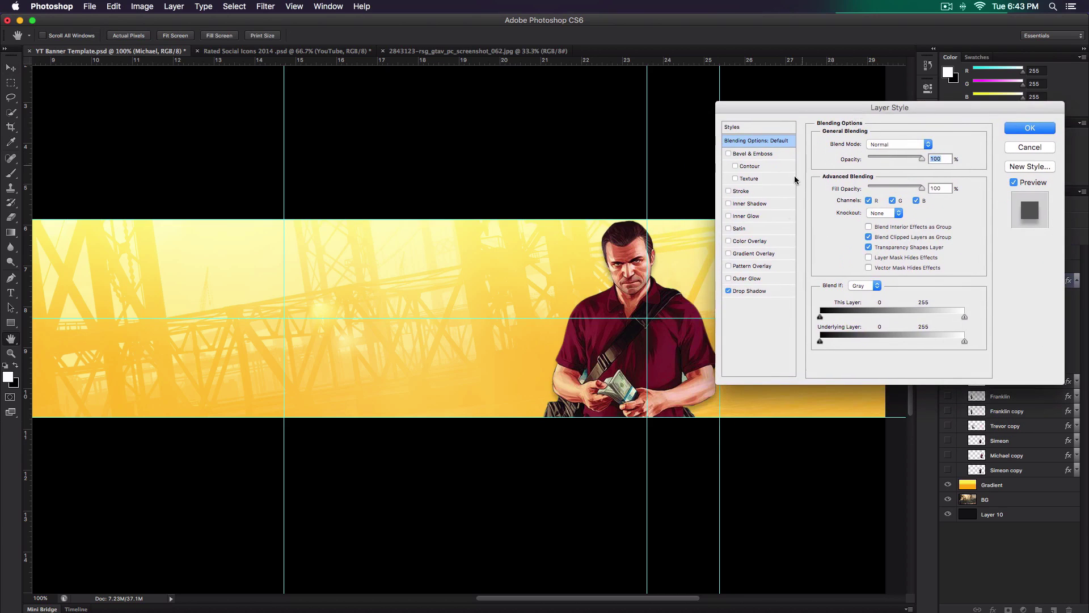
pyautogui.click(761, 293)
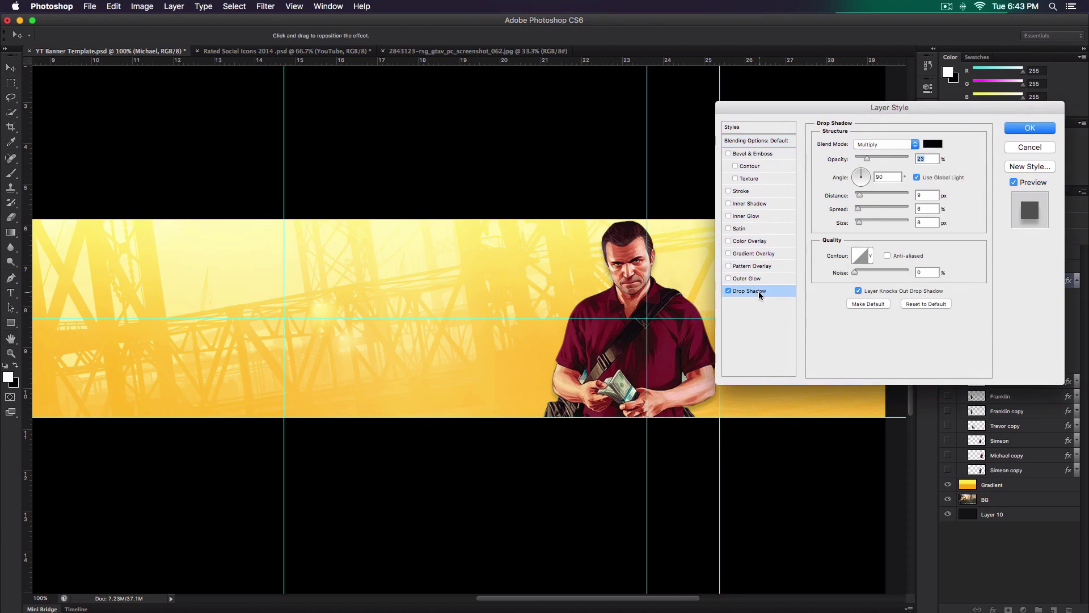
pyautogui.click(868, 145)
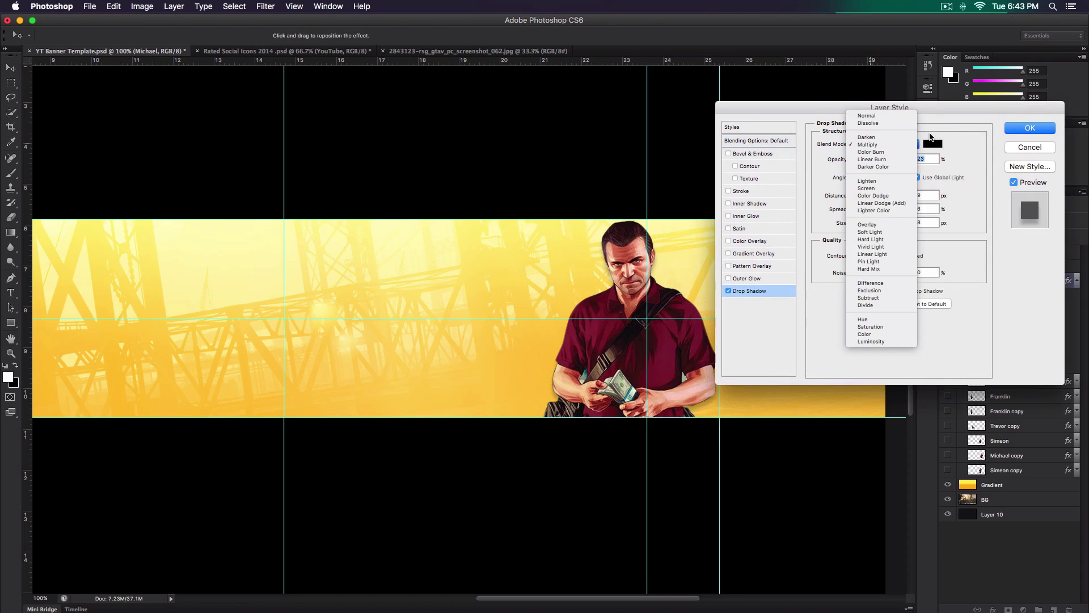
pyautogui.click(882, 146)
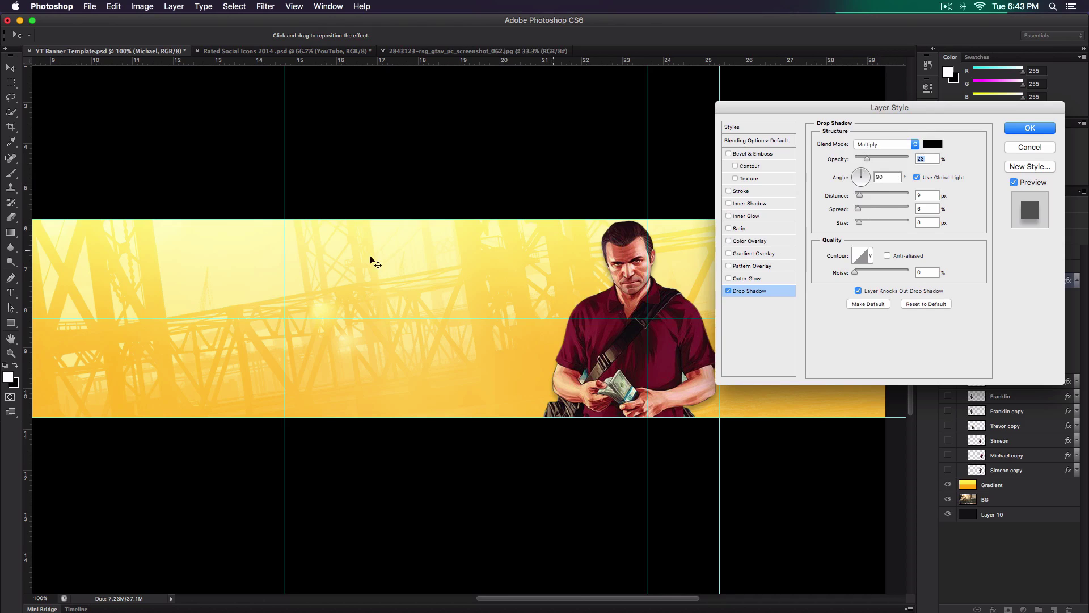
pyautogui.scroll(3, 372, 260)
pyautogui.hscroll(3, 373, 260)
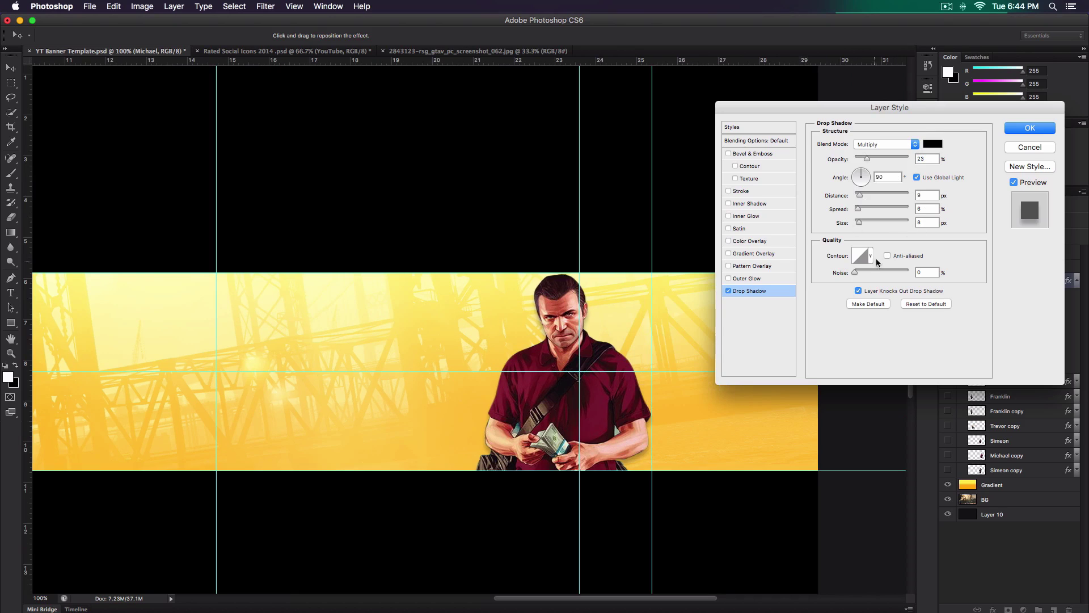
pyautogui.press('Return')
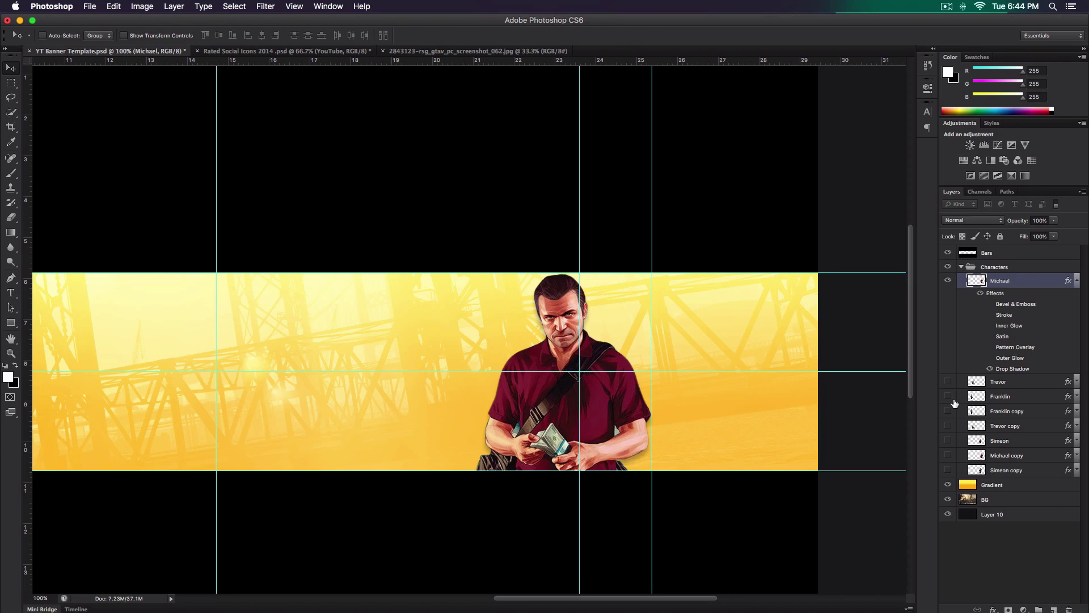
# Show the Michael copy layer behind Michael, hide the guides, and make Michael copy the active layer.
pyautogui.click(948, 455)
pyautogui.press('super+semicolon')
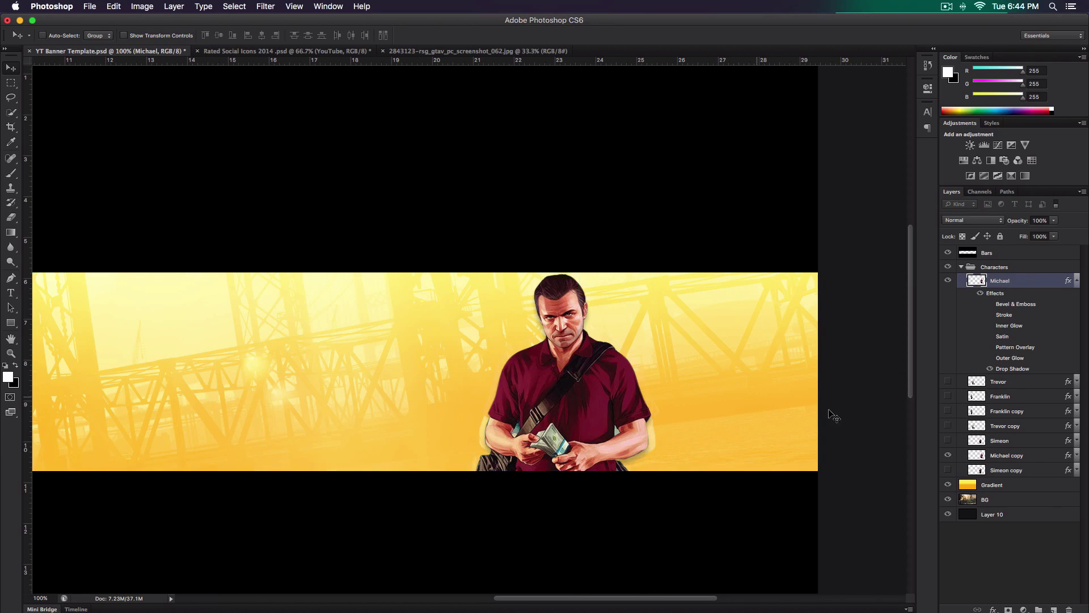
pyautogui.click(1015, 456)
# Try moving the Michael copy layer to the left of Michael, and undo the move.
pyautogui.moveTo(591, 386); pyautogui.dragTo(485, 387)
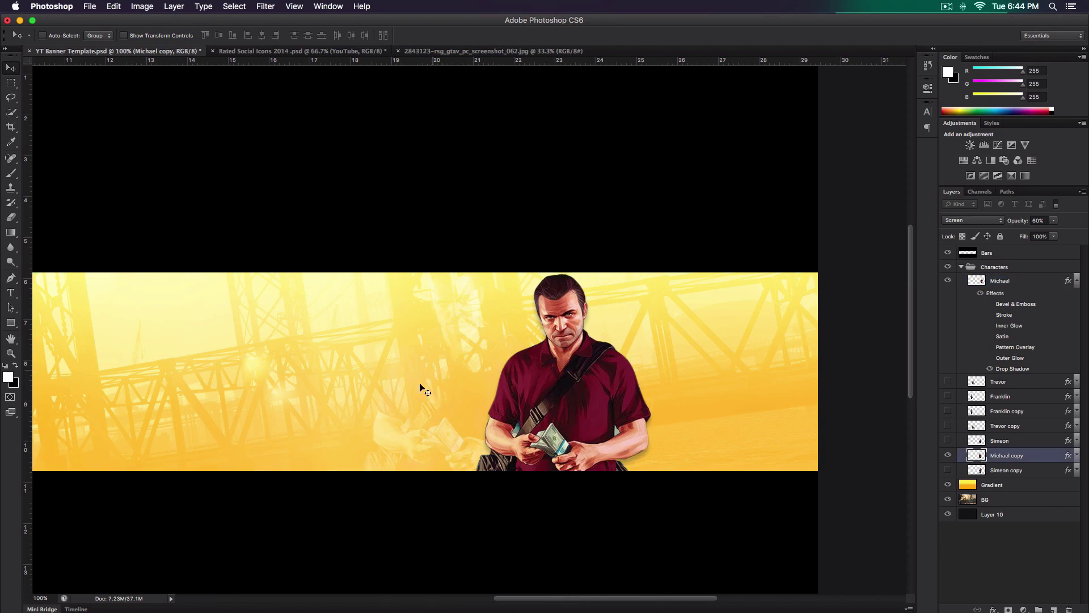
pyautogui.press('super+z')
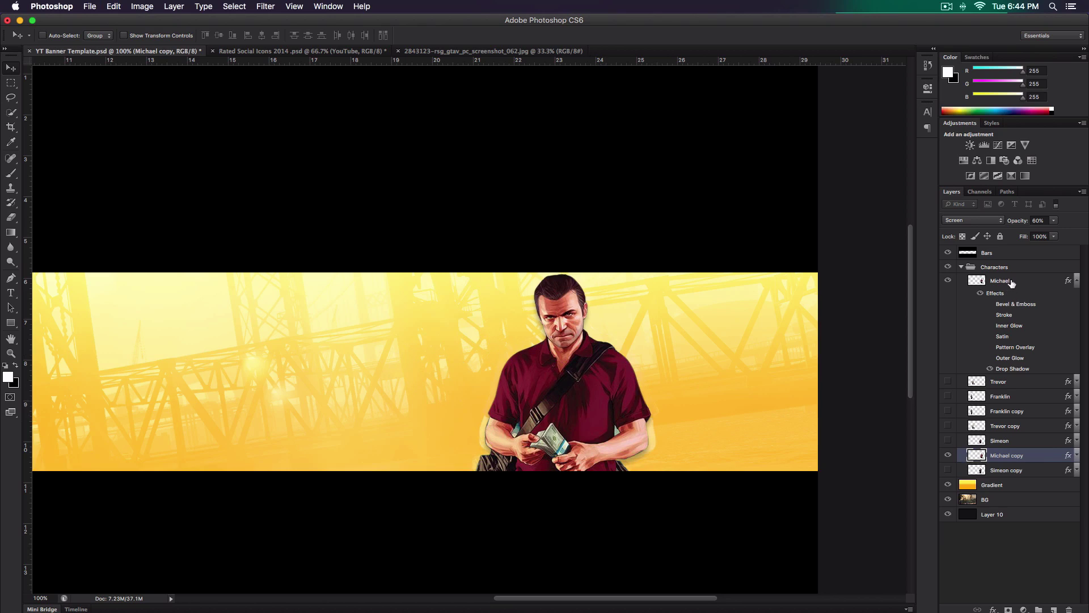
# Reapply the Screen blend mode to Michael copy, try another opacity, and set the opacity to 60%.
pyautogui.click(955, 222)
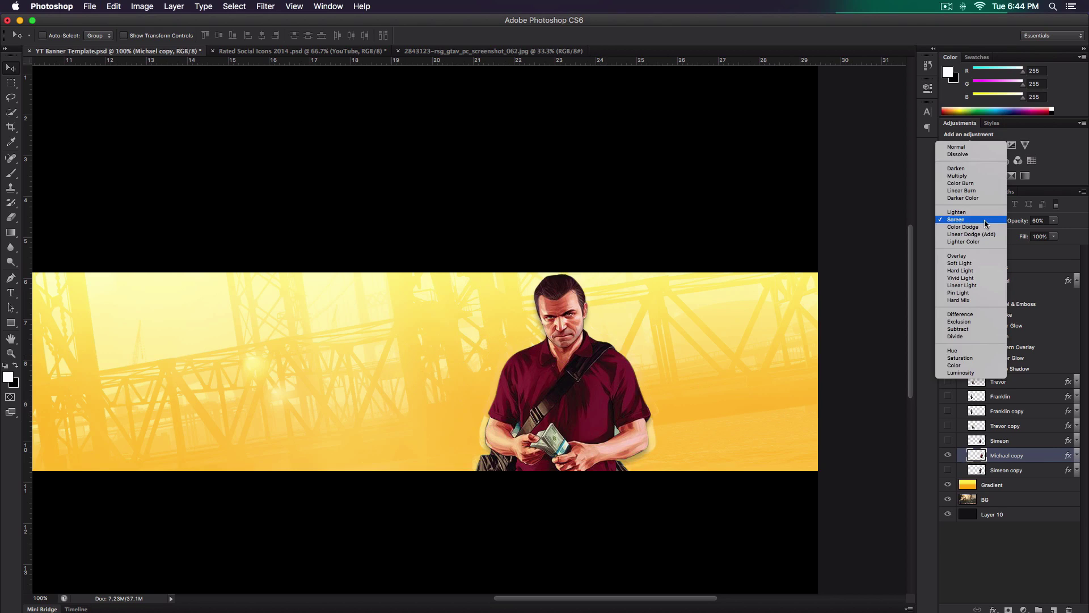
pyautogui.click(979, 223)
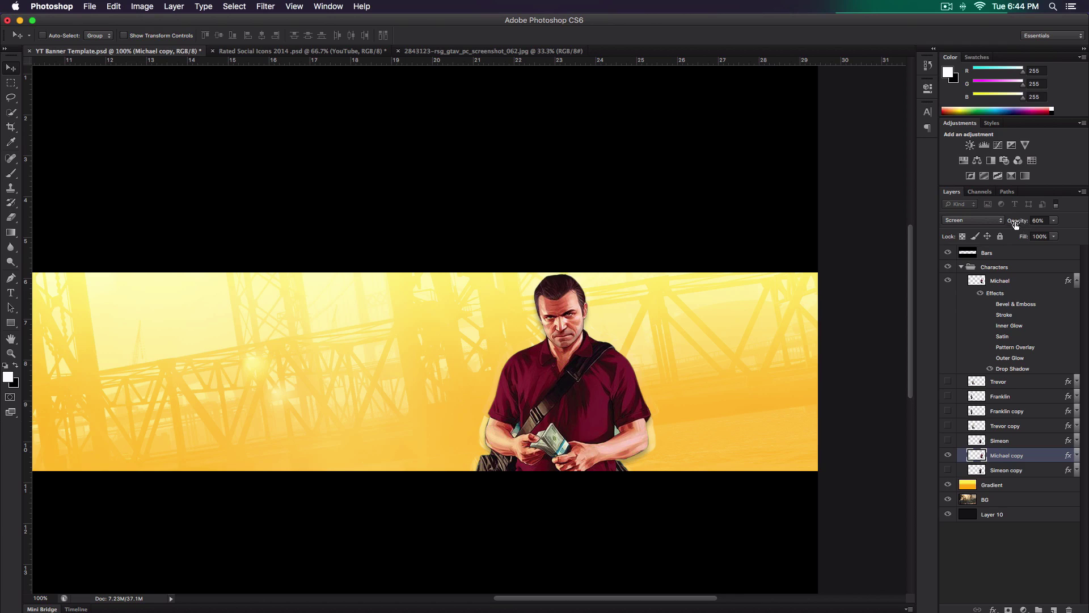
pyautogui.moveTo(1015, 225); pyautogui.dragTo(1087, 218)
pyautogui.press('6')
# Show the Trevor layer and the Trevor copy layer behind it in the Characters group.
pyautogui.press('super+minus')
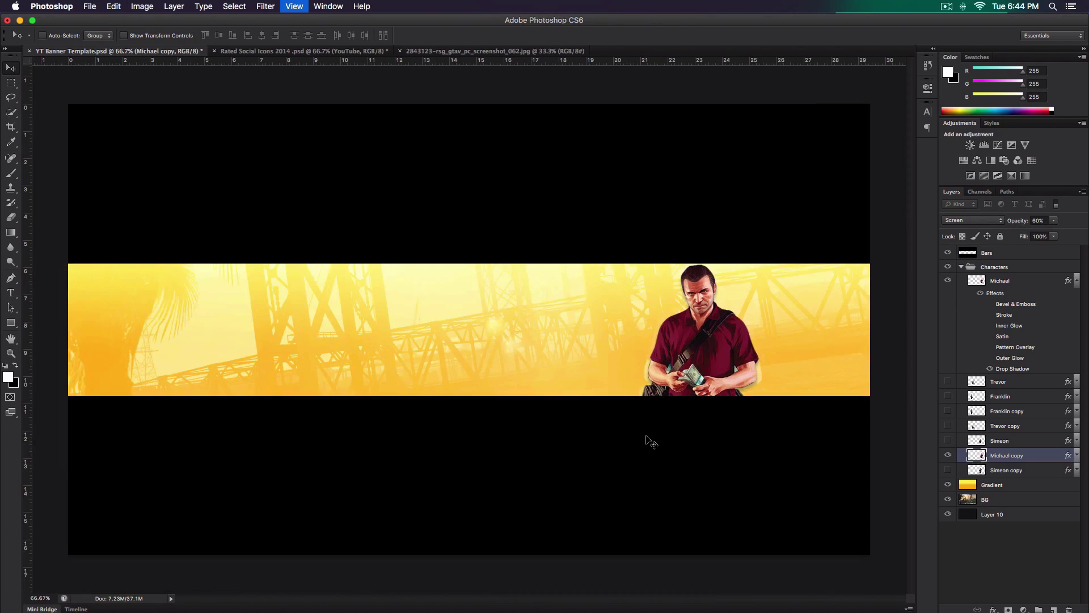
pyautogui.click(948, 381)
pyautogui.click(1005, 380)
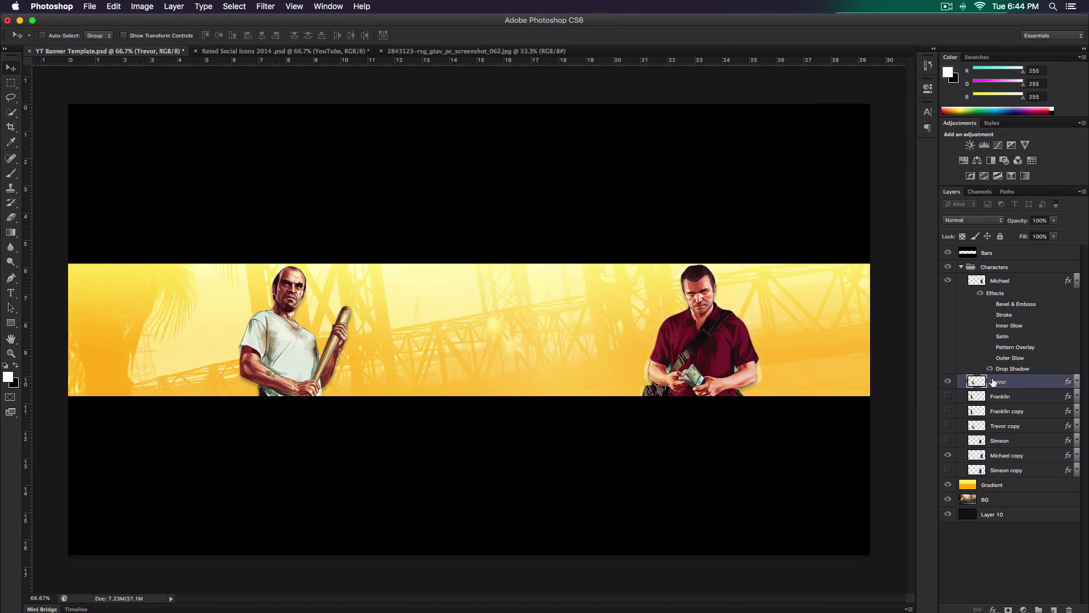
pyautogui.click(948, 425)
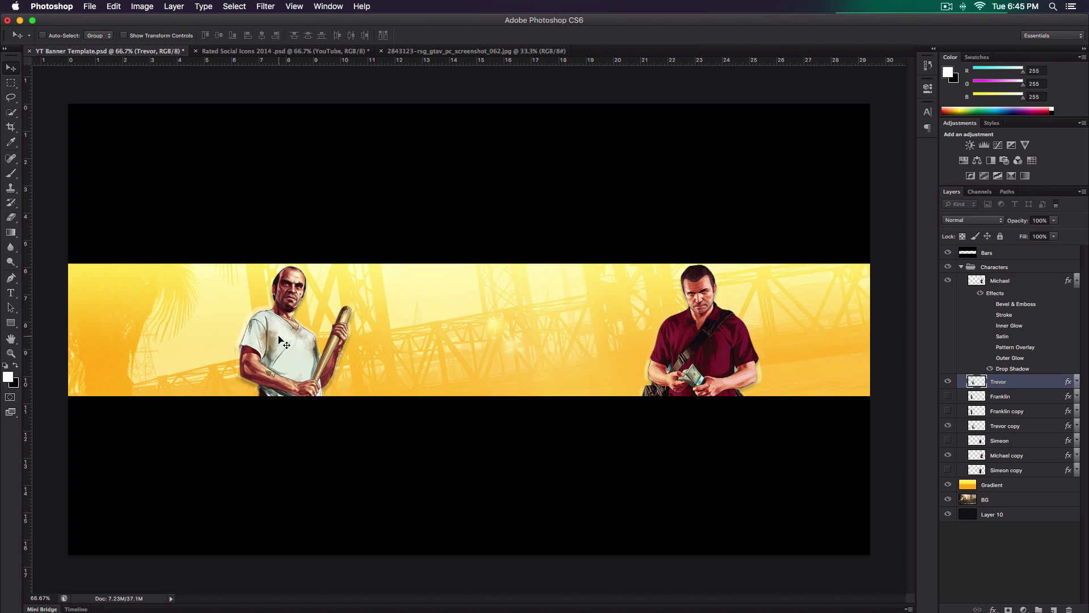
# Show the Franklin and Franklin copy layers in the Characters group, and select Franklin copy.
pyautogui.press('super+equal')
pyautogui.hscroll(-5, 481, 294)
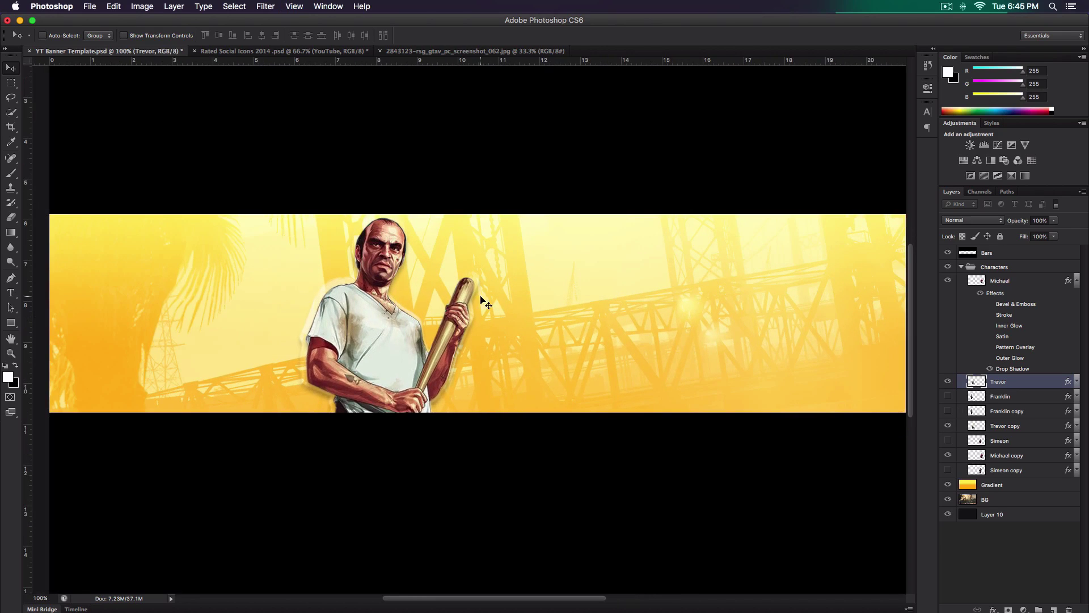
pyautogui.click(949, 397)
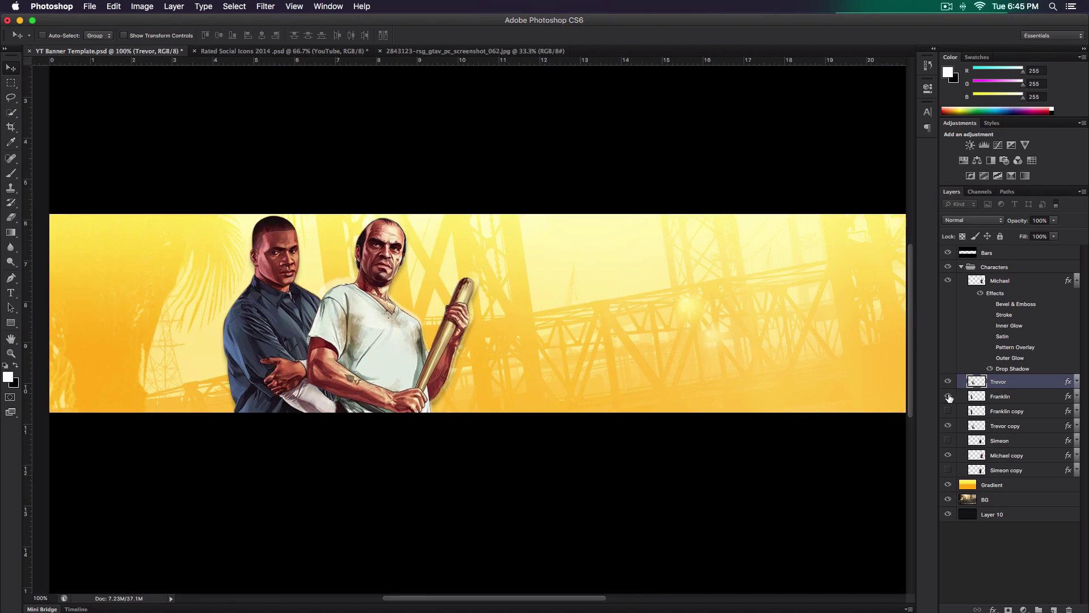
pyautogui.click(1017, 398)
pyautogui.click(950, 411)
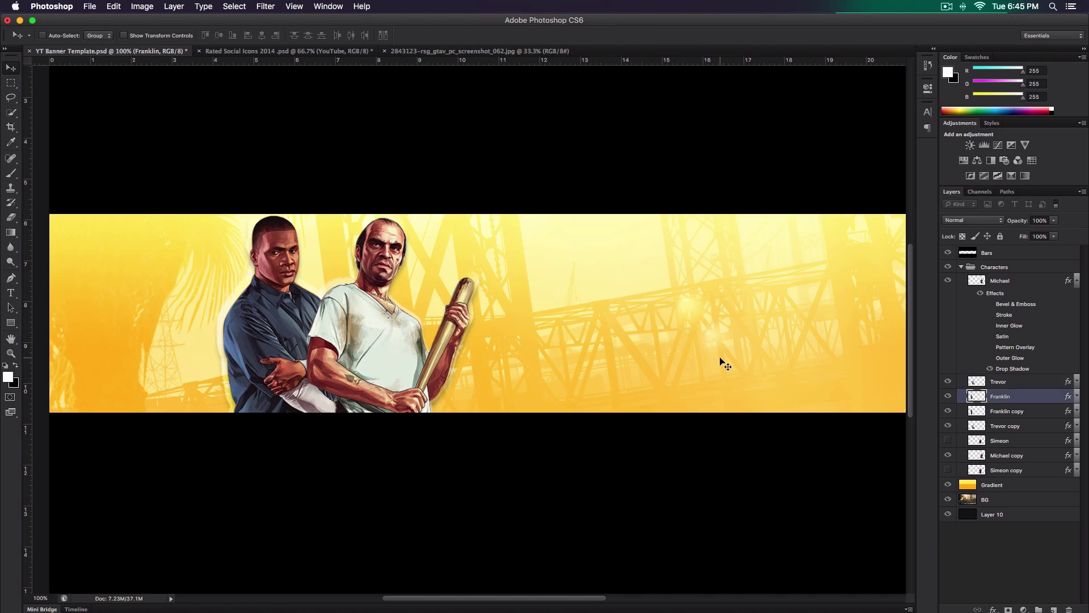
pyautogui.click(1020, 411)
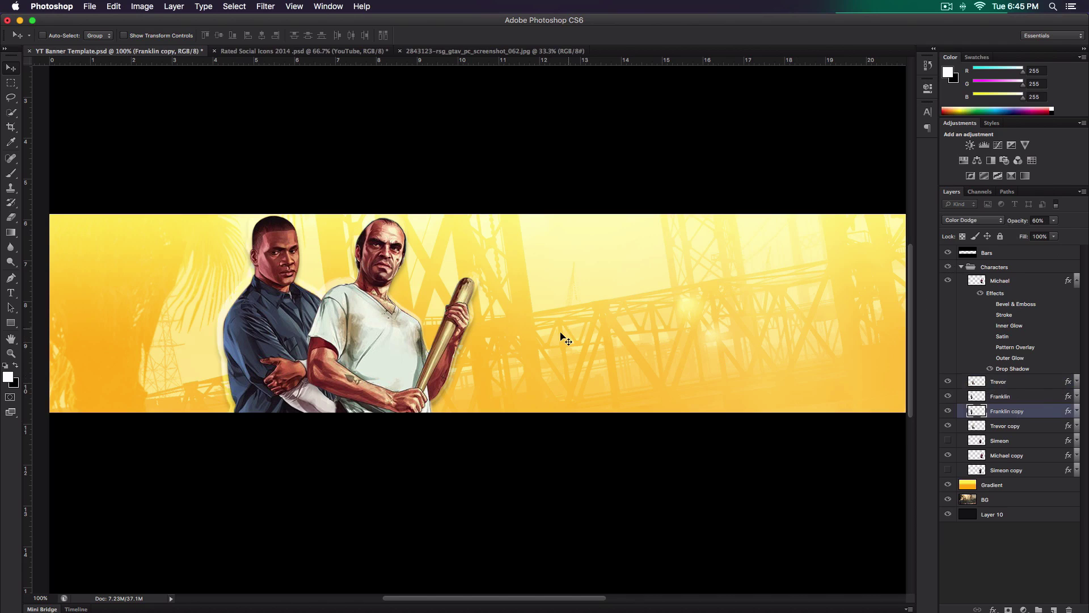
# Open the texture image free_texture_friday_725.jpg from the Textures/Stocks folder.
pyautogui.press('super+minus')
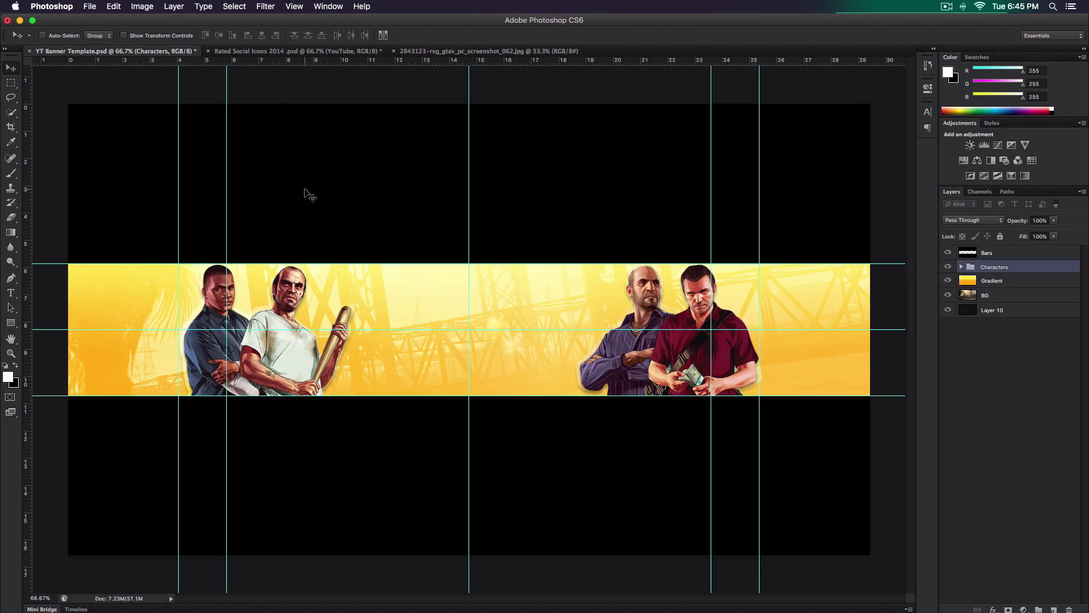
pyautogui.click(93, 7)
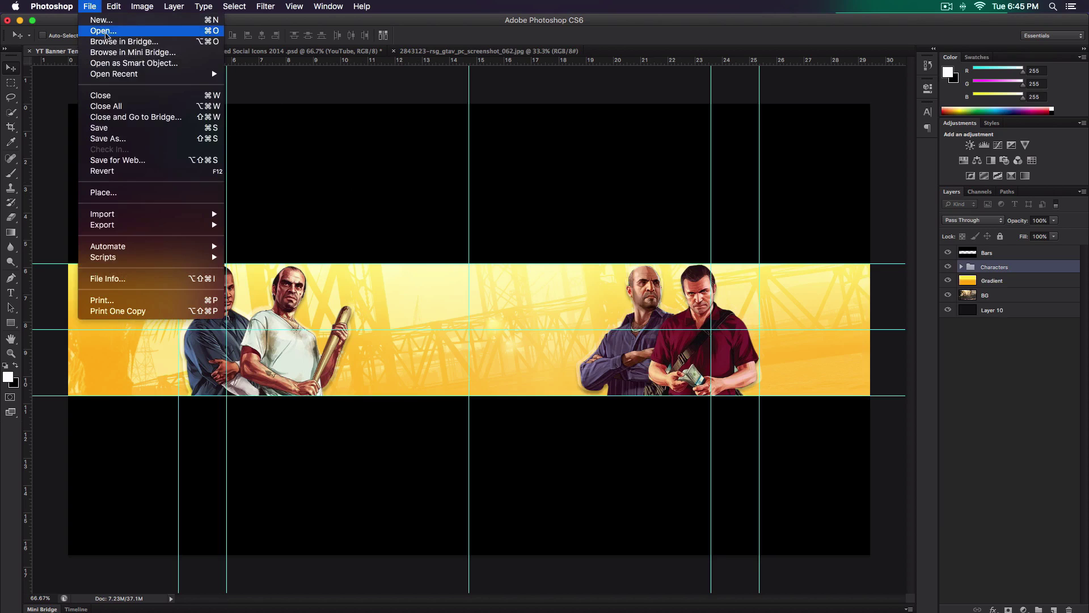
pyautogui.click(106, 32)
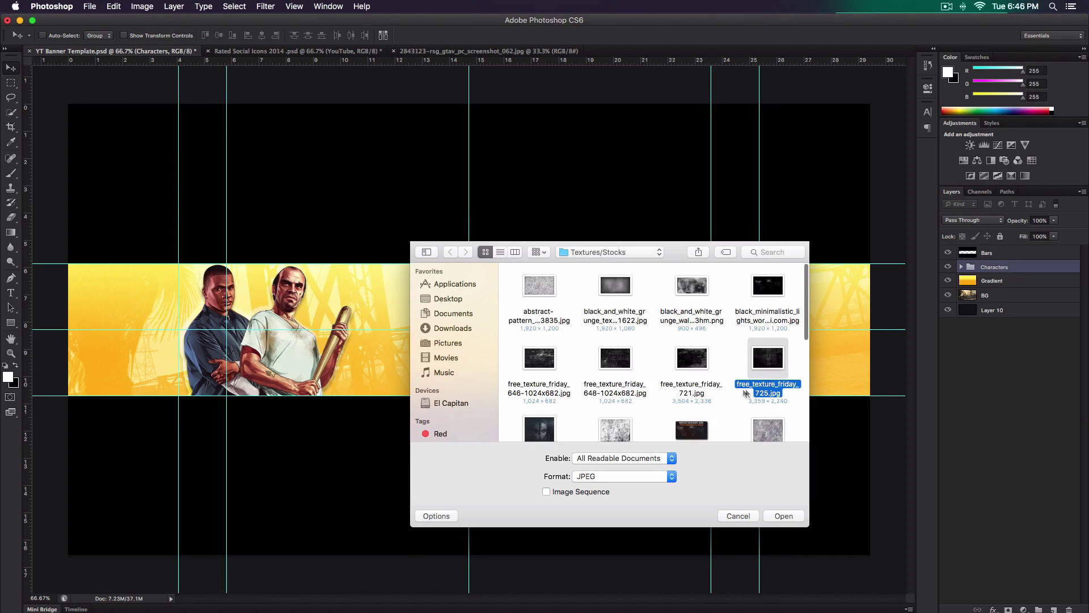
pyautogui.click(772, 517)
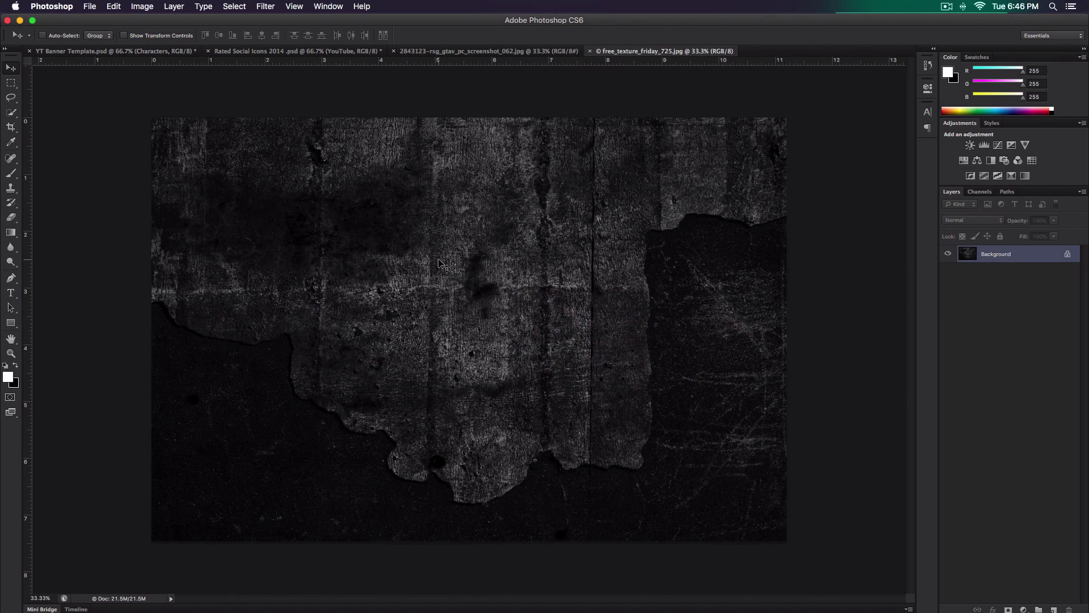
# Copy the entire texture image and paste it into the banner template as a new layer above the Characters group.
pyautogui.press('super+a')
pyautogui.press('super+c')
pyautogui.click(136, 51)
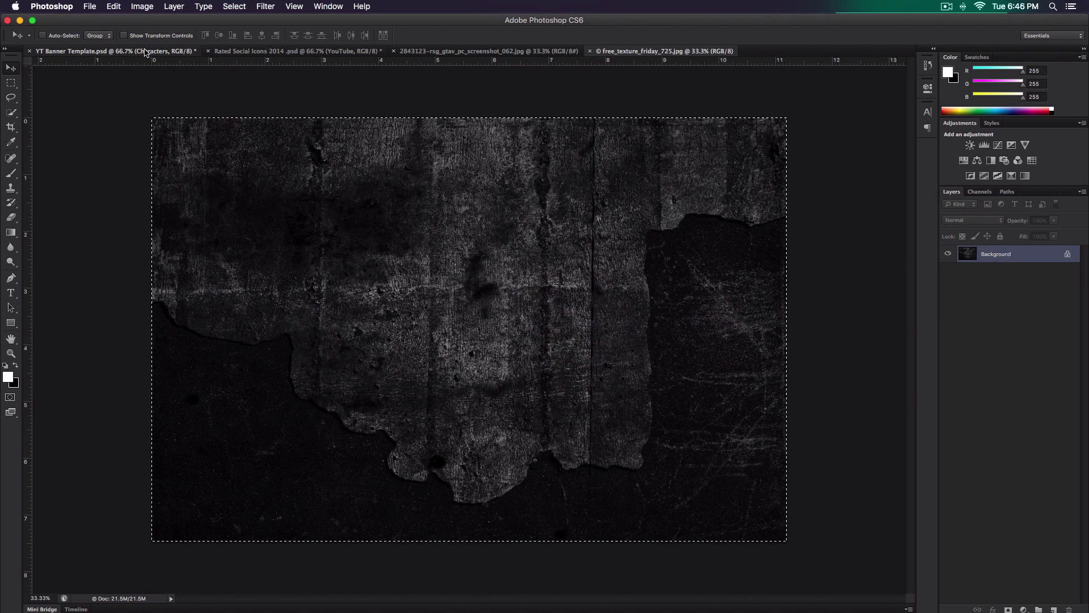
pyautogui.press('super+v')
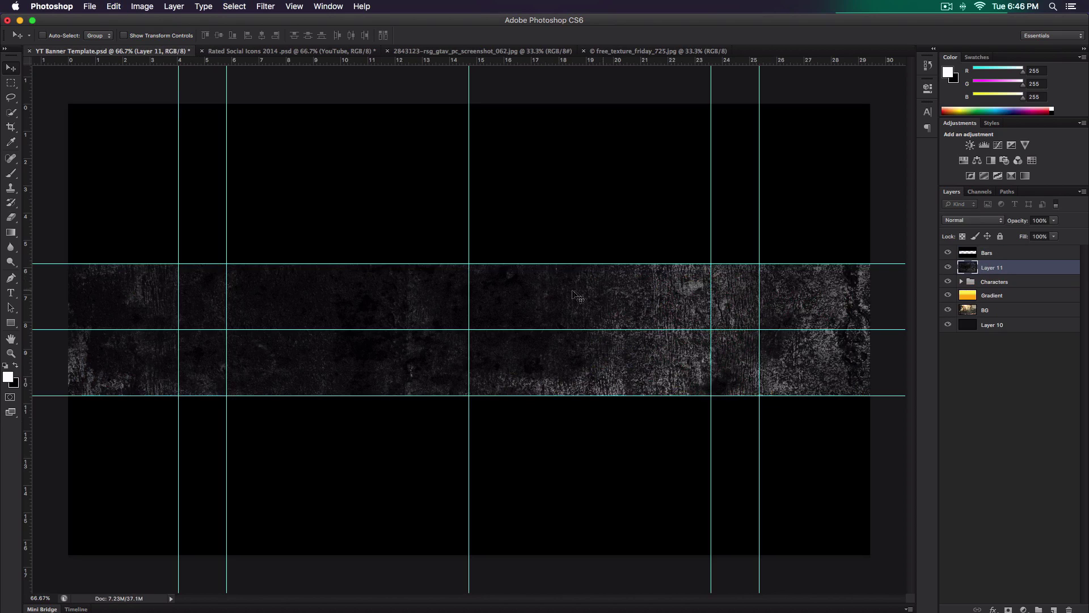
# Scale the pasted texture proportionally to about 80% and position it so it covers the whole banner strip.
pyautogui.press('super+minus')
pyautogui.press('super+minus')
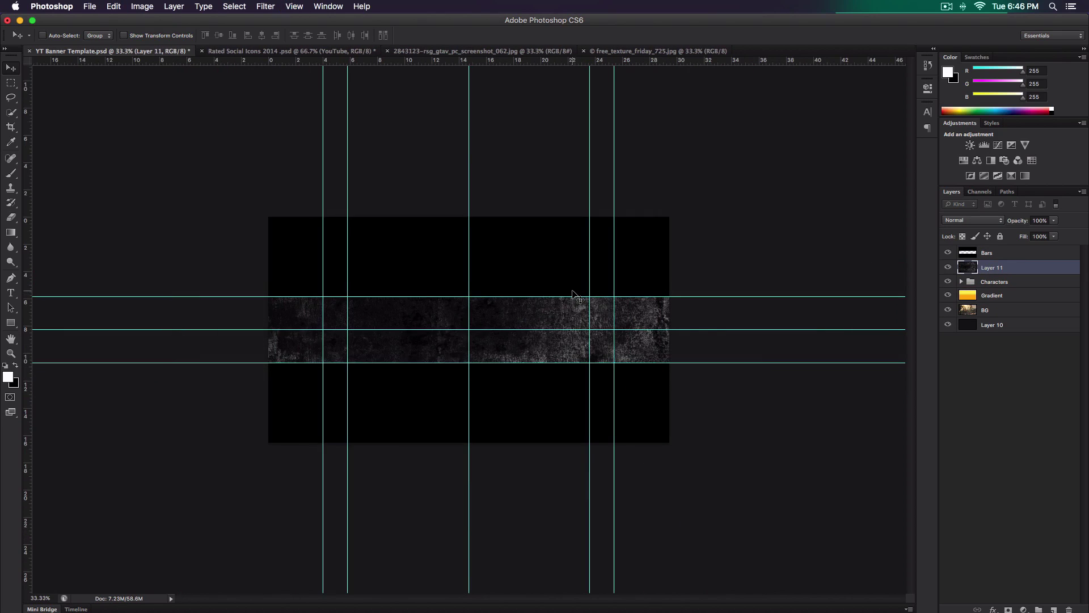
pyautogui.press('super+t')
pyautogui.moveTo(666, 323); pyautogui.dragTo(573, 228)
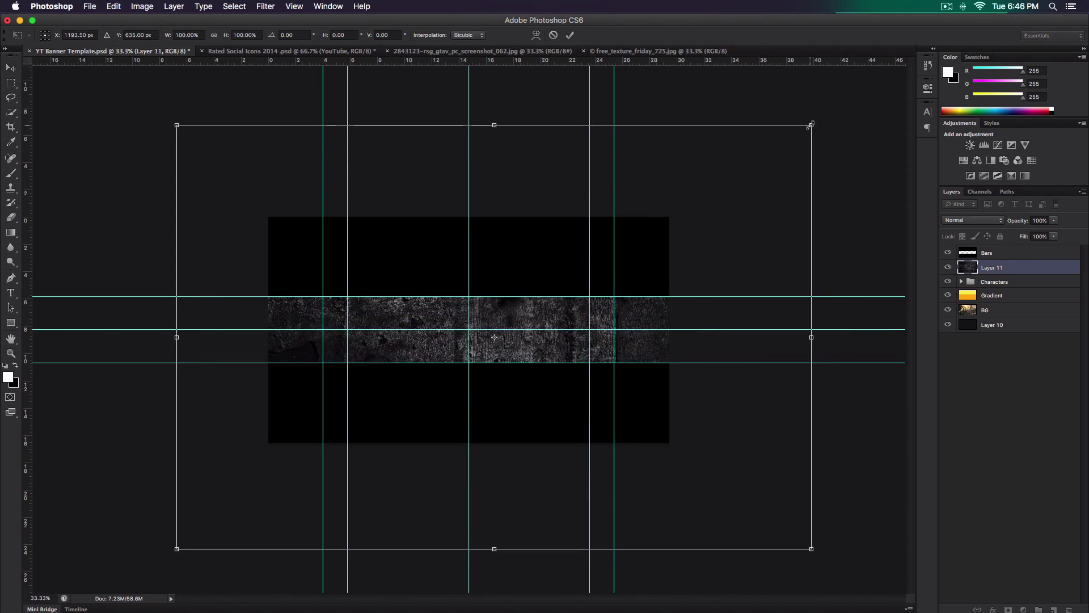
pyautogui.moveTo(809, 122); pyautogui.dragTo(741, 157)
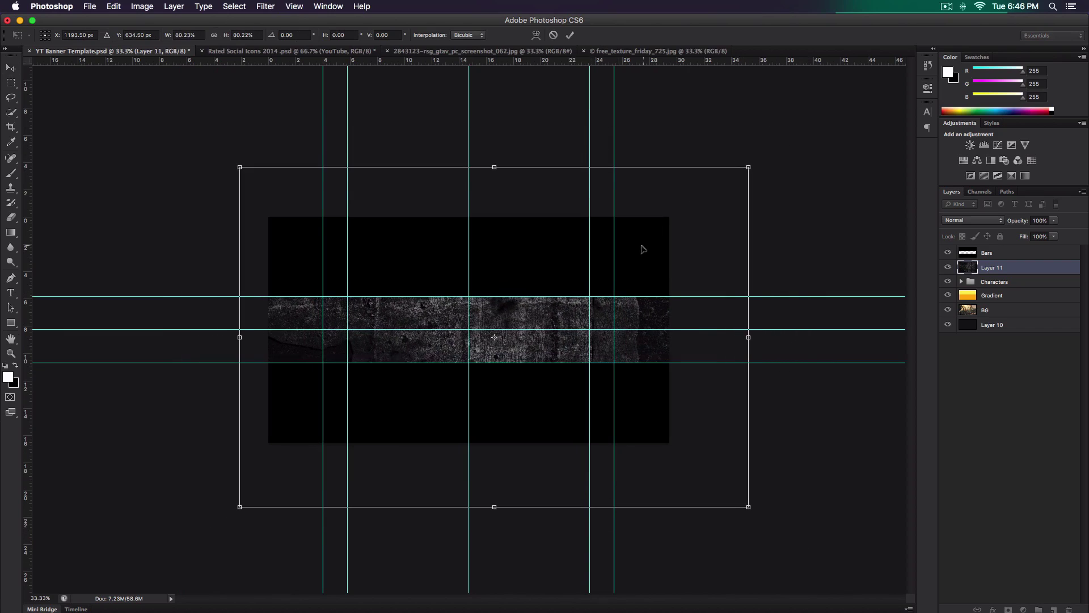
pyautogui.moveTo(639, 246); pyautogui.dragTo(636, 254)
pyautogui.press('Return')
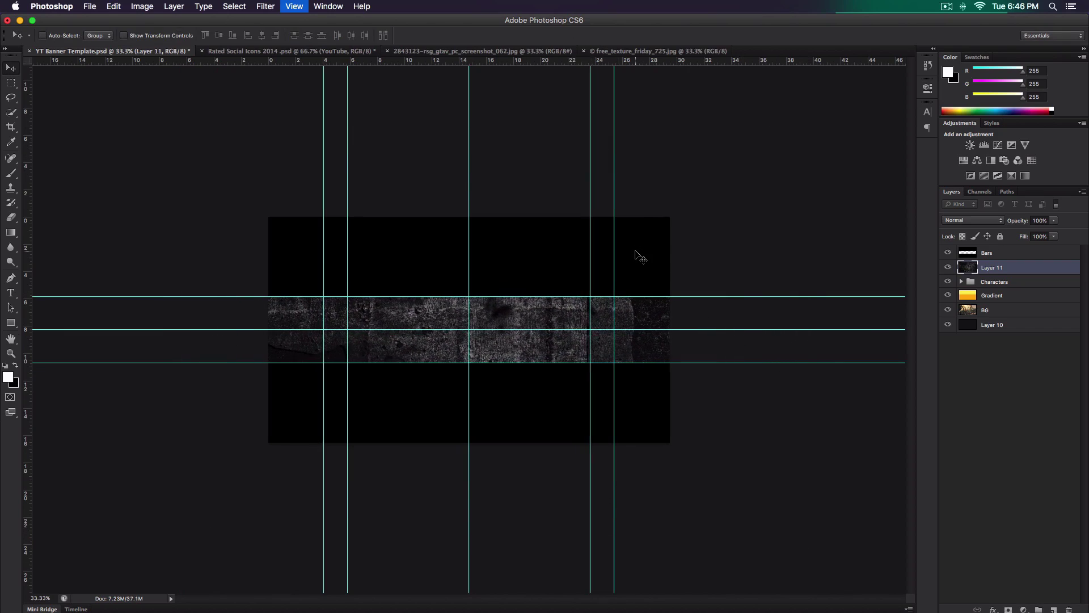
# Try inverting the colours of the texture on Layer 11, and invert them back.
pyautogui.press('super+equal')
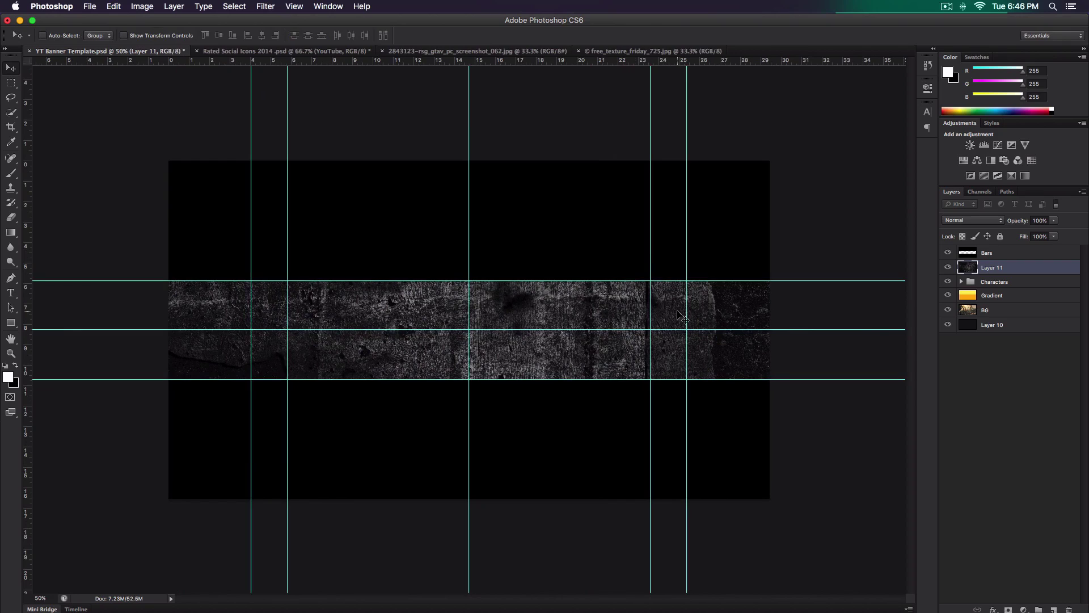
pyautogui.click(1000, 295)
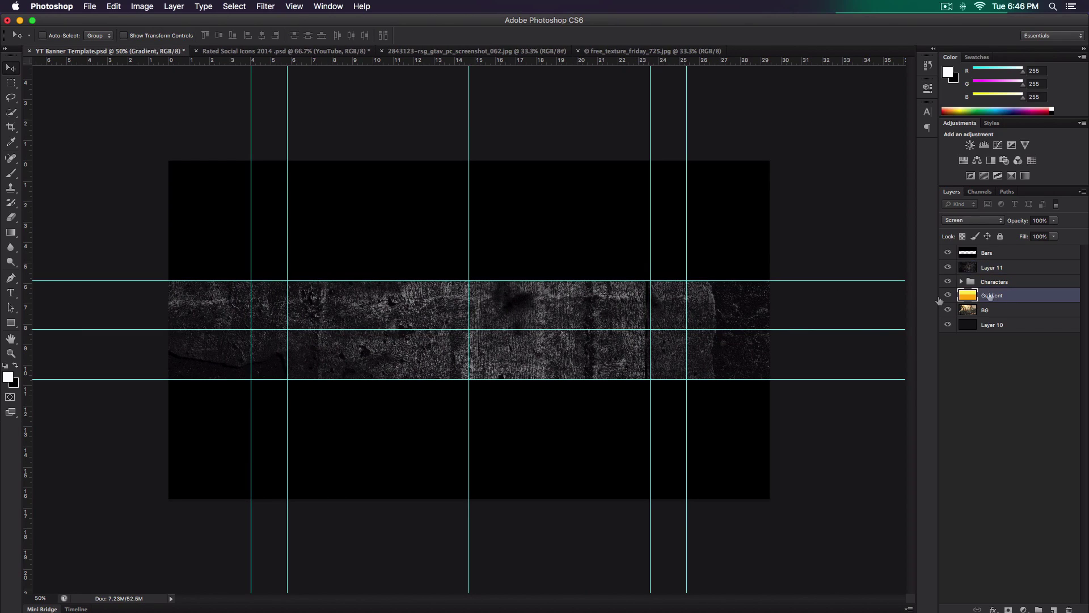
pyautogui.click(994, 268)
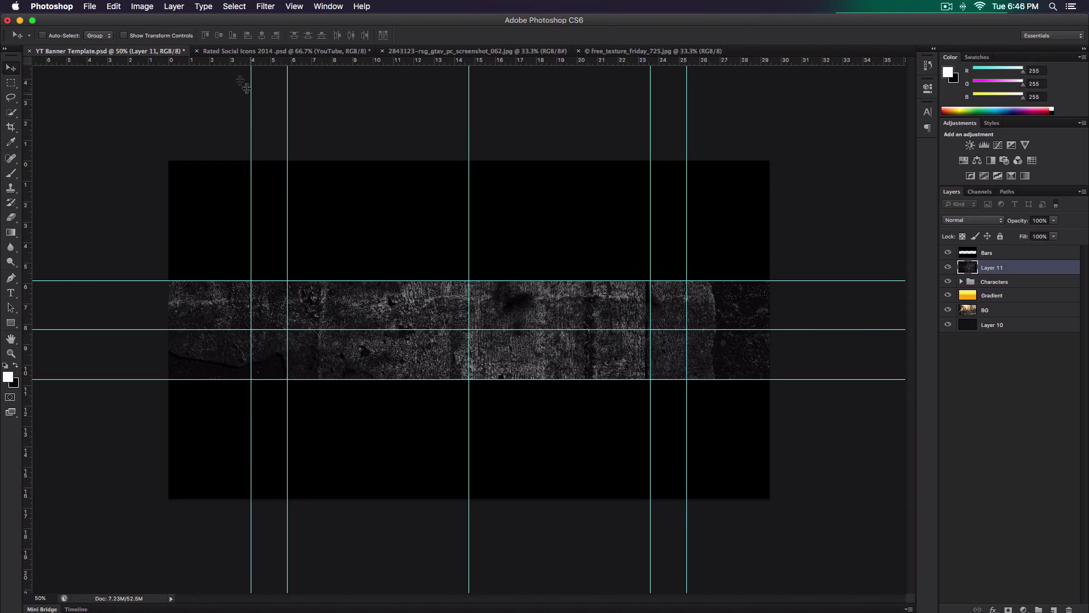
pyautogui.press('super+i')
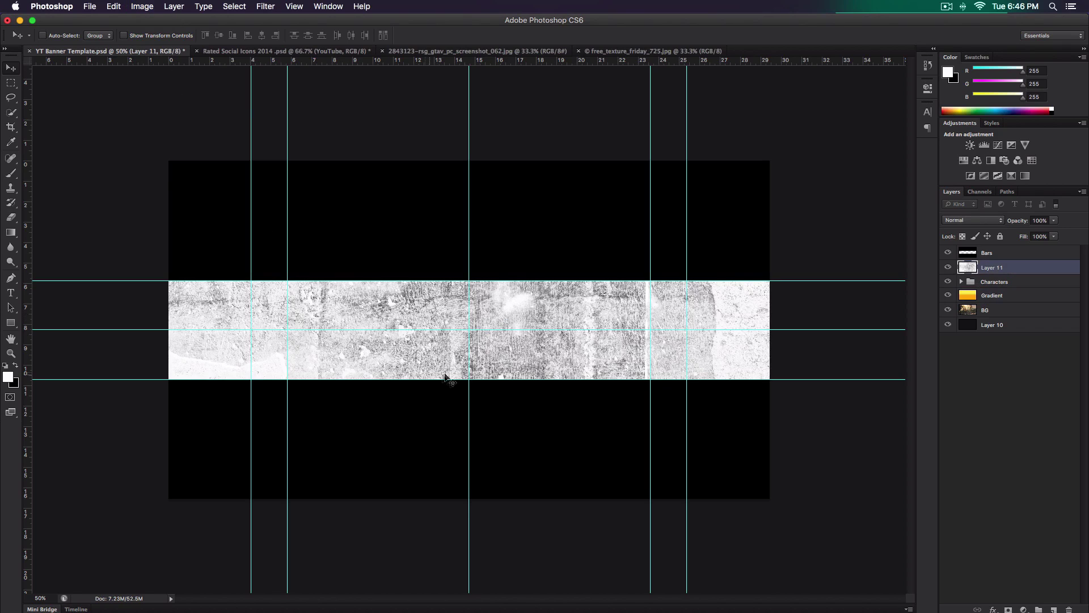
pyautogui.press('super+i')
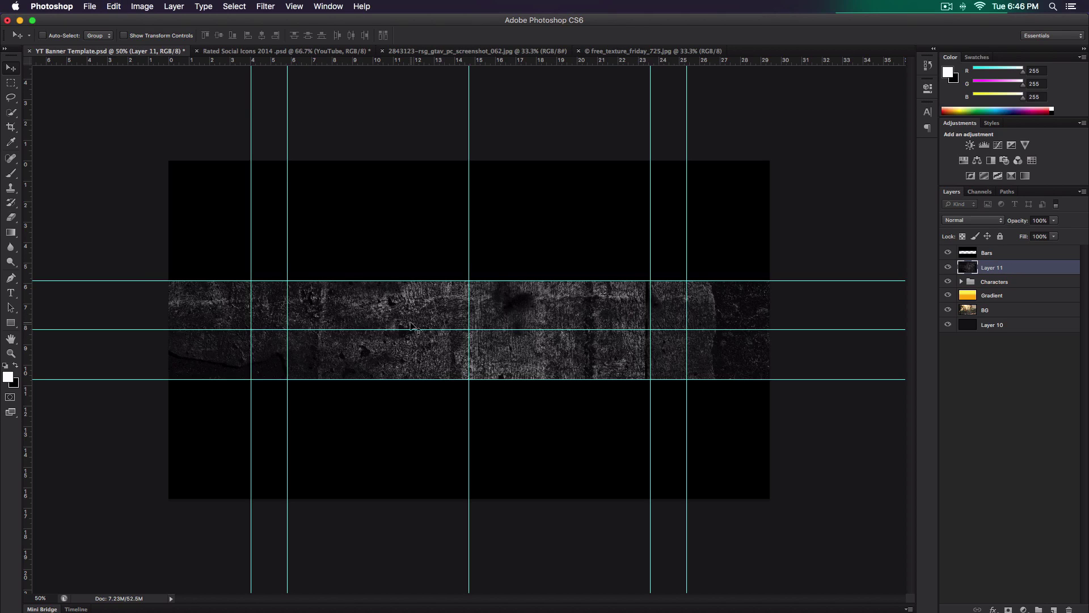
# Try Screen and Overlay blending on the texture in Layer 11 and move the layer below the Characters group.
pyautogui.press('super+plus')
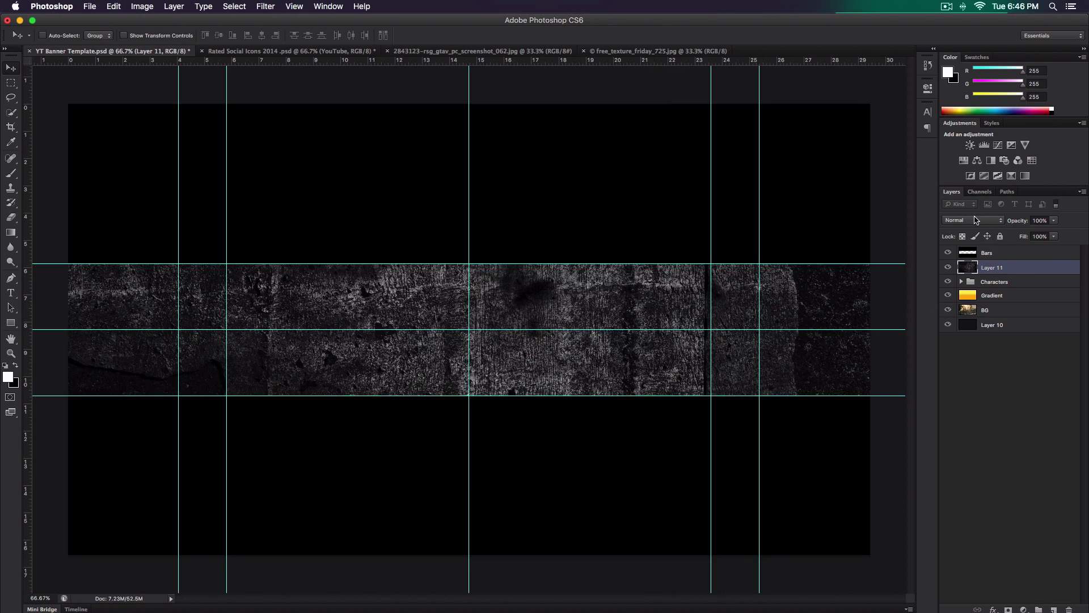
pyautogui.click(976, 220)
pyautogui.click(975, 286)
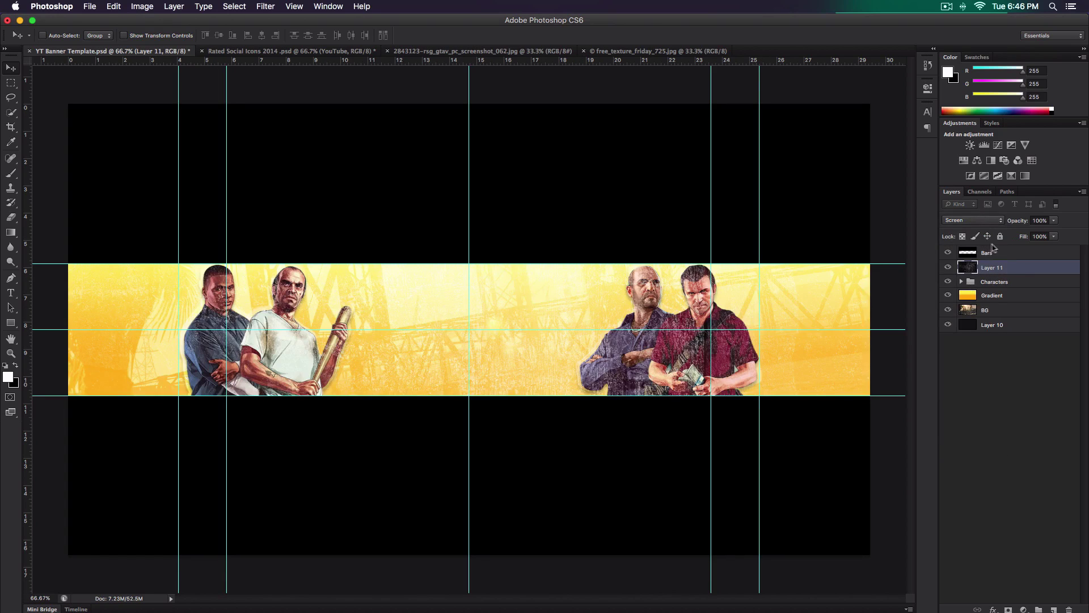
pyautogui.click(987, 220)
pyautogui.click(976, 254)
pyautogui.press('super+bracketleft')
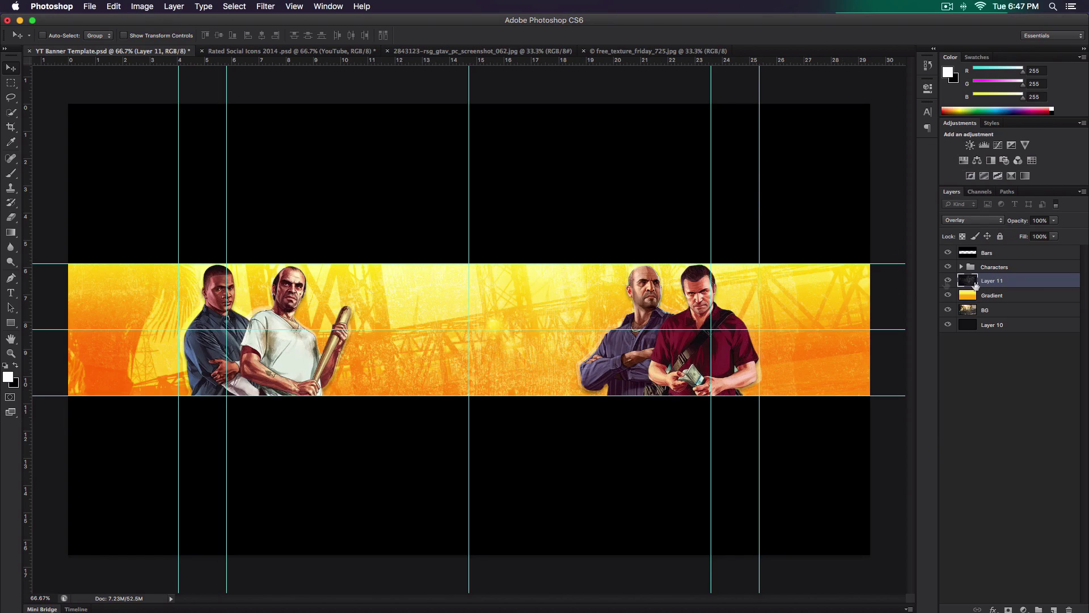
# Set Layer 11 to Soft Light at 50% opacity, then hide the guides and compare the banner with the layer off and on.
pyautogui.click(976, 221)
pyautogui.click(975, 228)
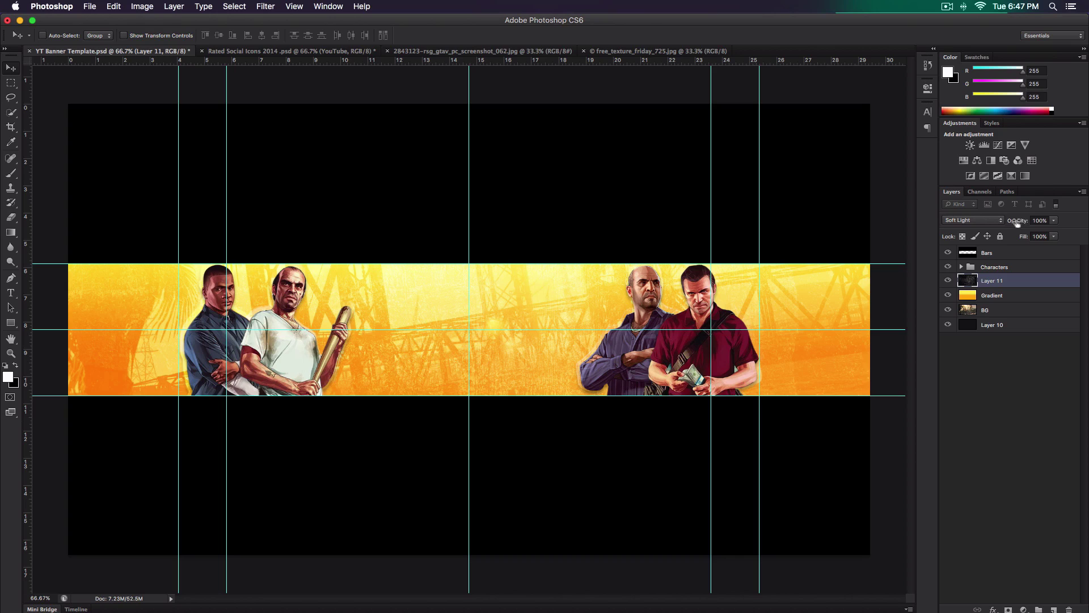
pyautogui.moveTo(1017, 222); pyautogui.dragTo(1015, 223)
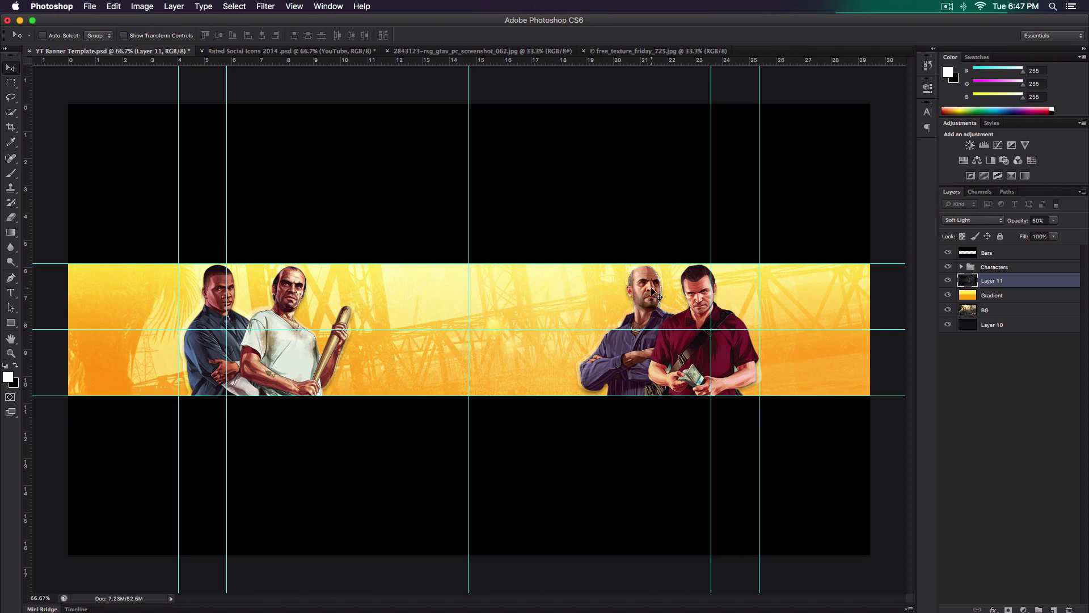
pyautogui.press('super+semicolon')
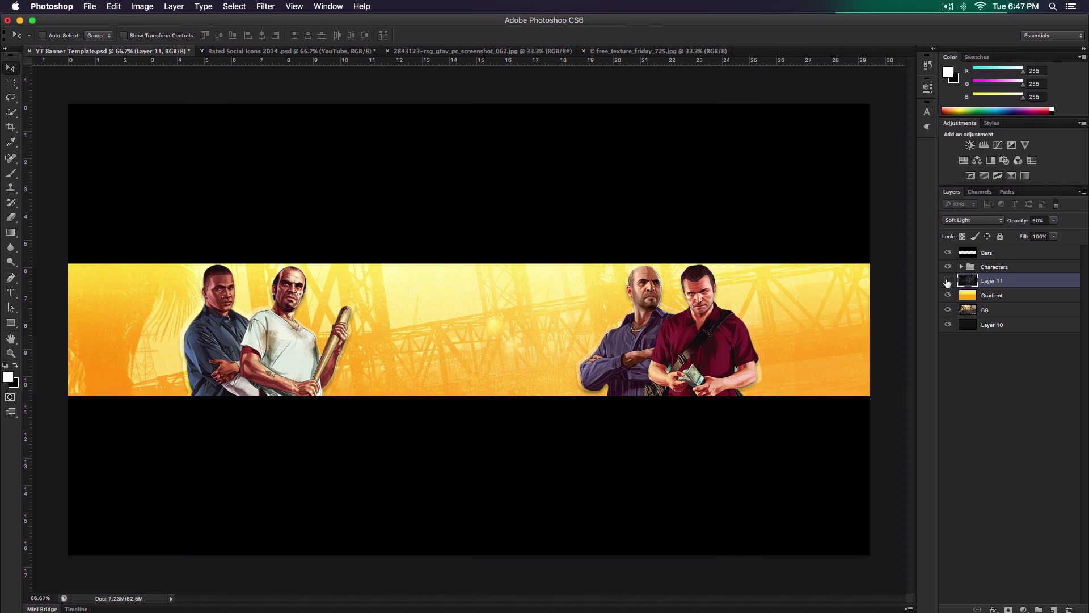
pyautogui.click(948, 280)
pyautogui.click(948, 281)
pyautogui.click(281, 53)
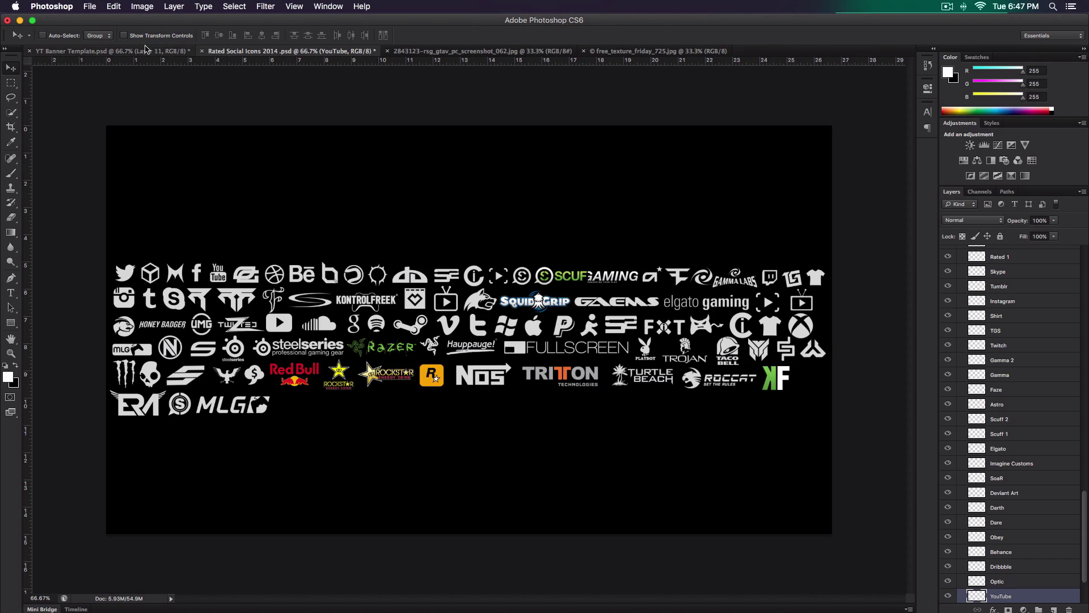
pyautogui.click(145, 52)
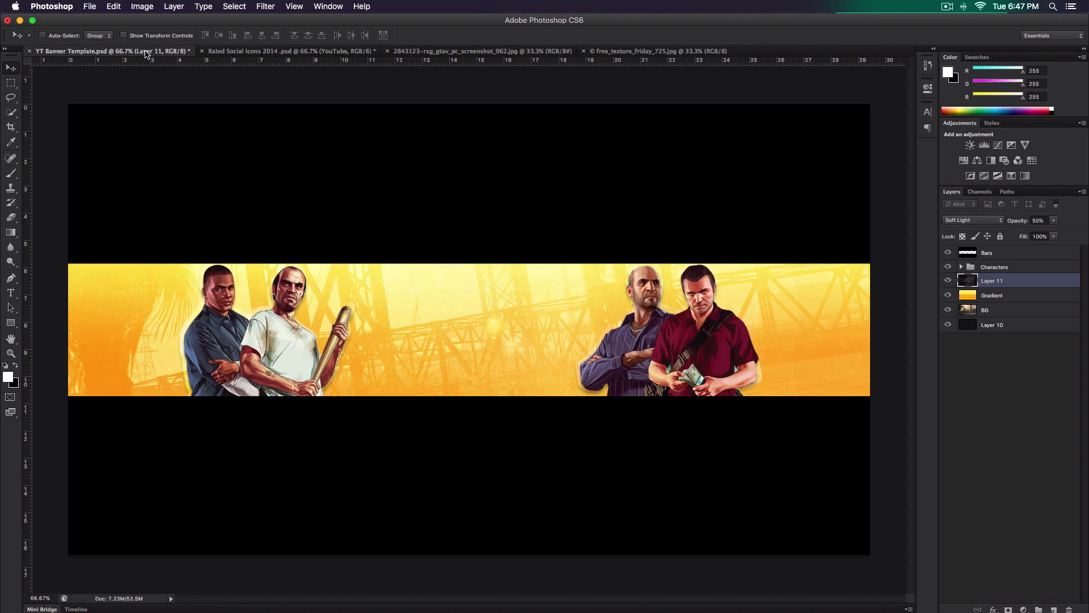
# Choose the 1213 px triangle-shapes brush and add a new empty layer above Layer 11.
pyautogui.press('b')
pyautogui.rightClick(477, 341)
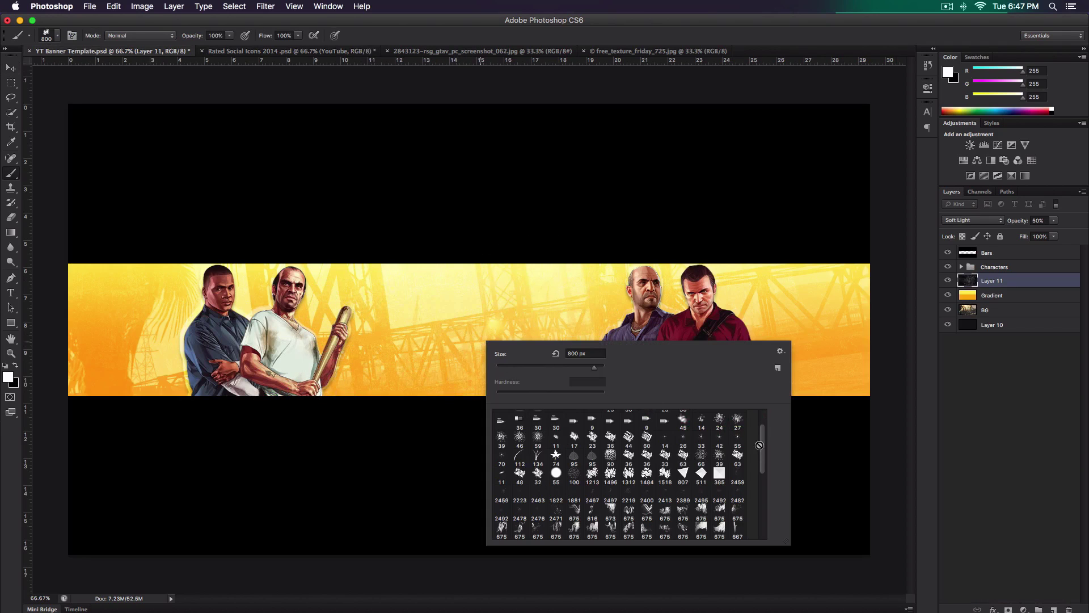
pyautogui.moveTo(759, 445)
pyautogui.mouseDown()
pyautogui.moveTo(762, 479)
pyautogui.moveTo(762, 443)
pyautogui.mouseUp()
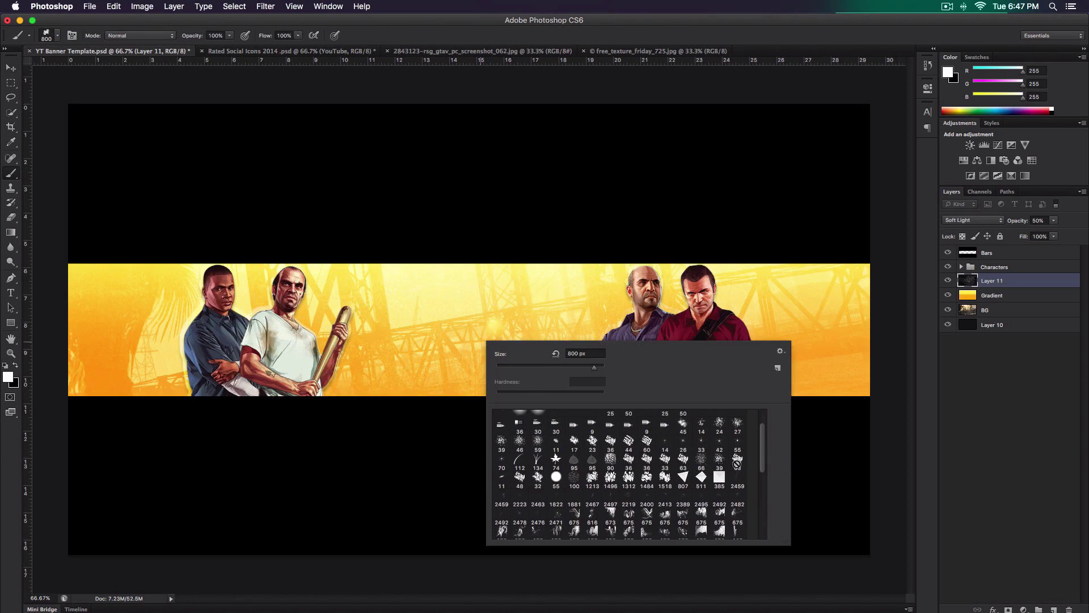
pyautogui.click(598, 481)
pyautogui.click(1019, 533)
pyautogui.click(1054, 609)
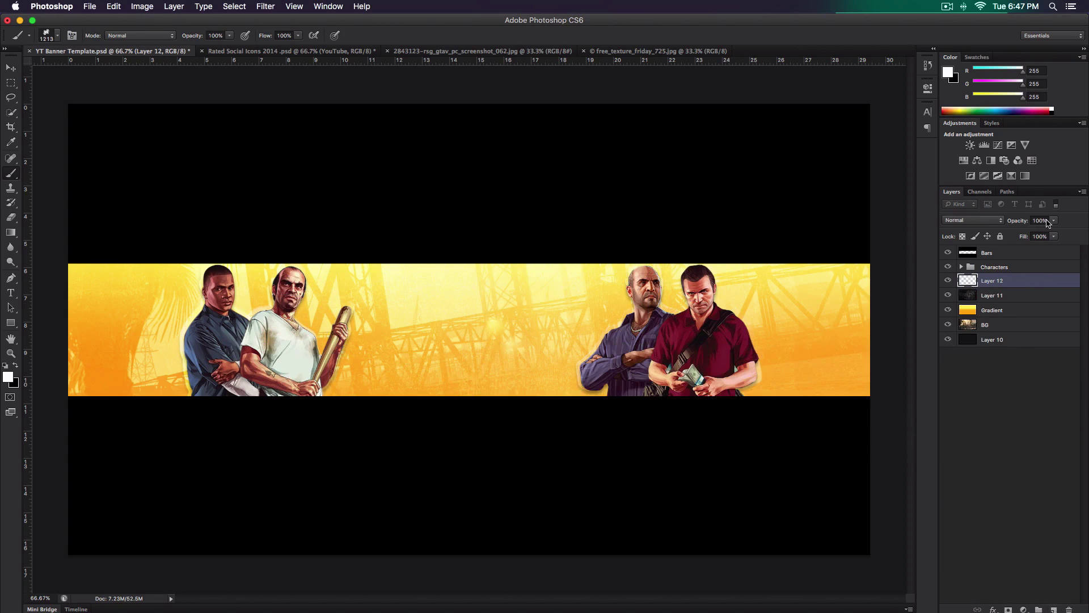
# Rename Layer 11 to Texture and the empty layer above it to Shapes.
pyautogui.doubleClick(988, 296)
pyautogui.write('Texture')
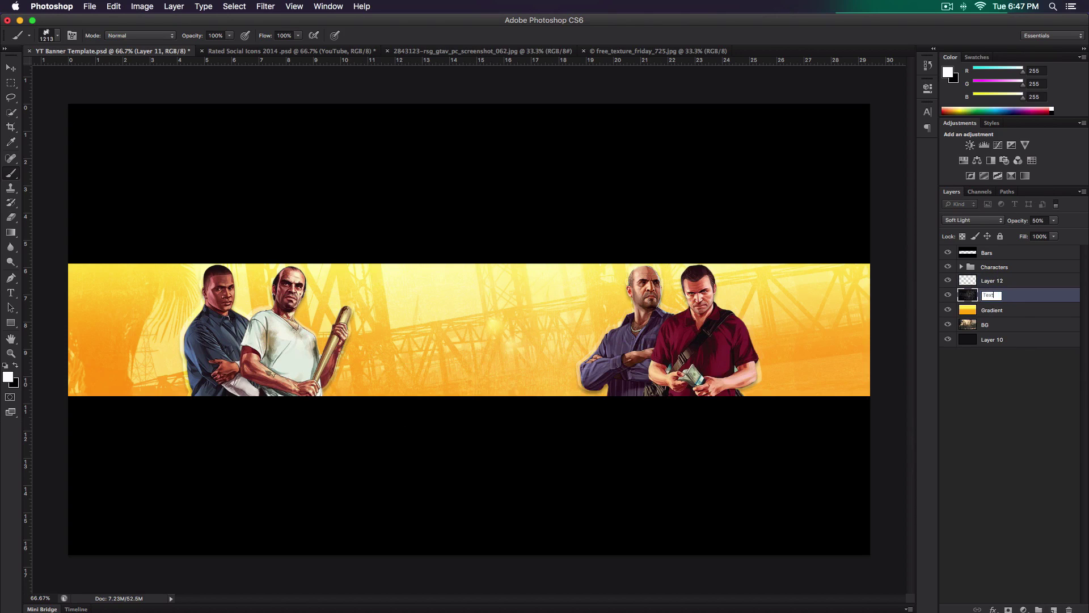
pyautogui.press('Return')
pyautogui.doubleClick(1000, 281)
pyautogui.write('Shapes')
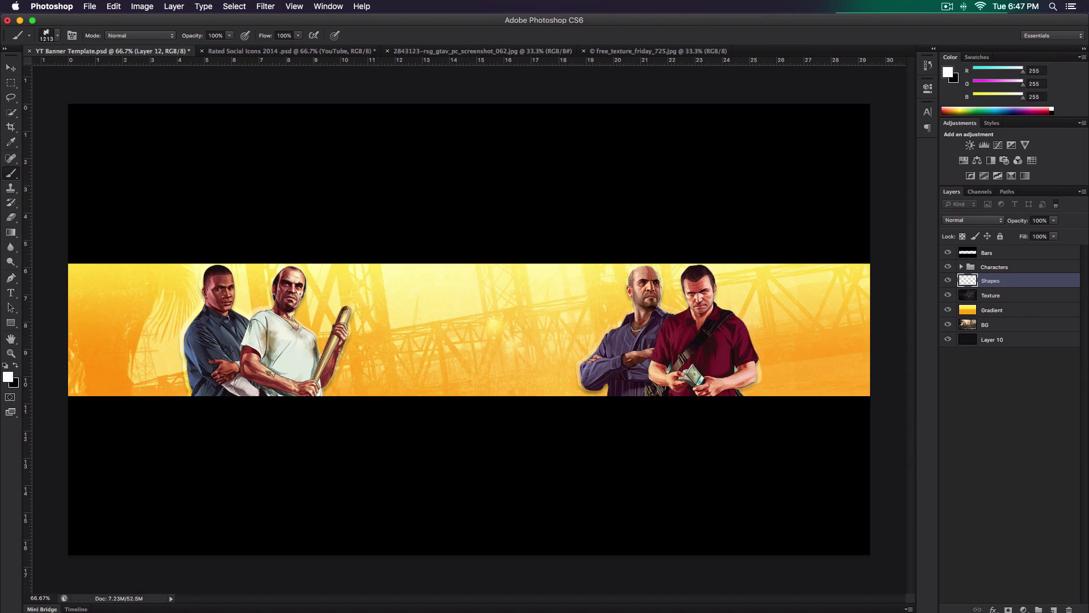
pyautogui.press('Return')
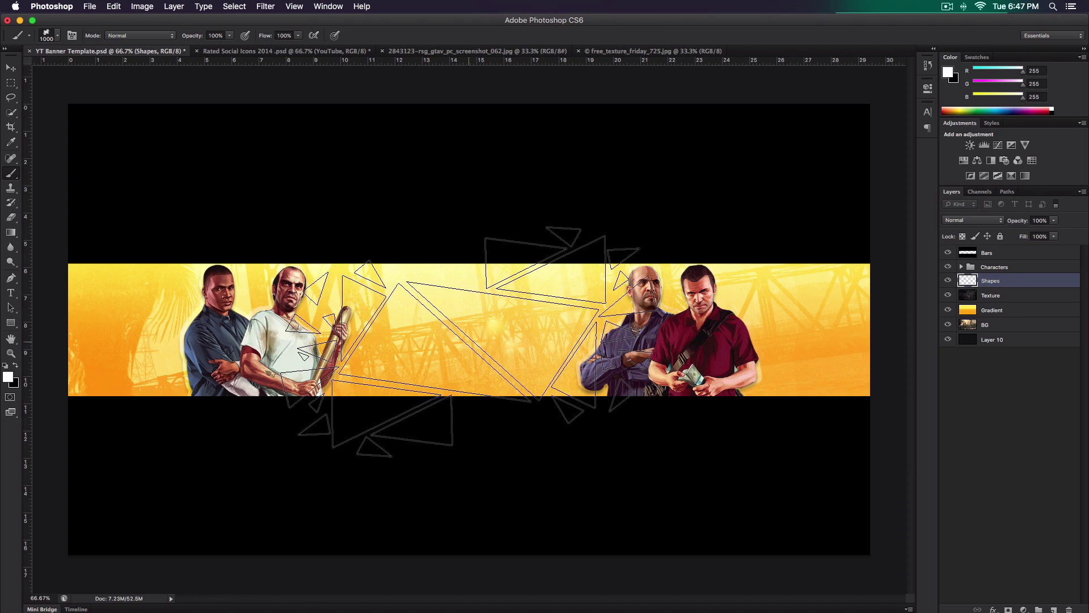
# Reduce the brush to 1000 px and stamp the white triangle shapes once in the middle of the banner on the Shapes layer.
pyautogui.press('[')
pyautogui.press('[')
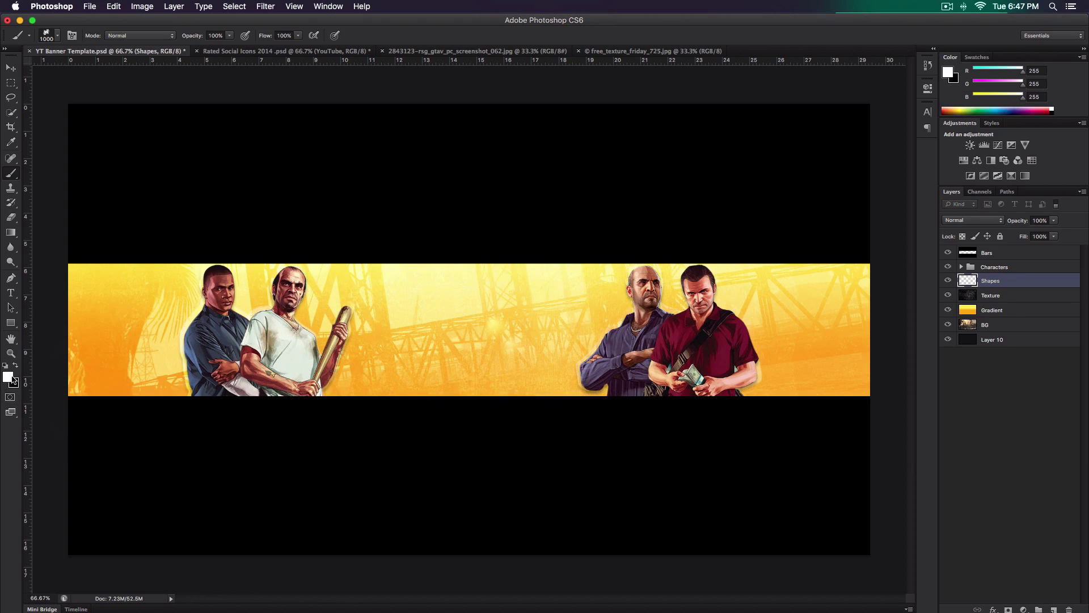
pyautogui.click(482, 323)
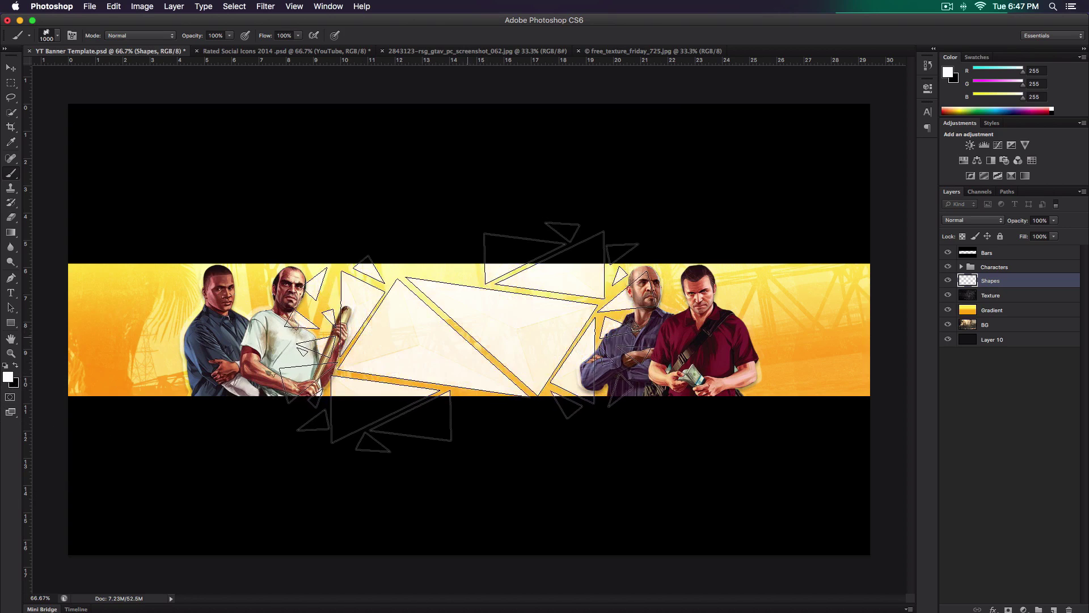
pyautogui.press('v')
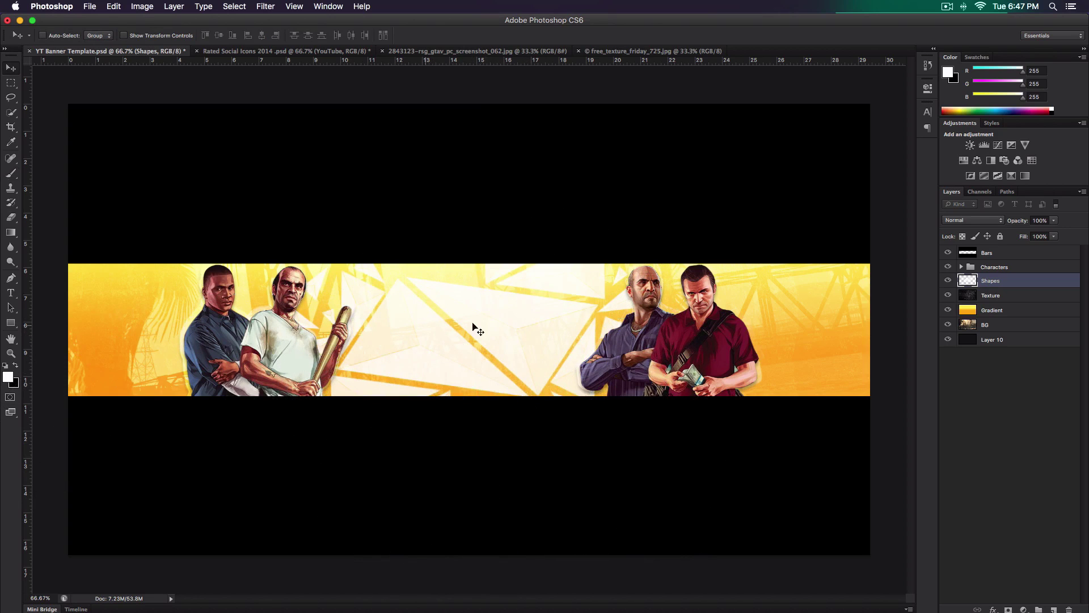
# Try the Darken, Multiply and Lighten blend modes on the Shapes layer.
pyautogui.click(976, 225)
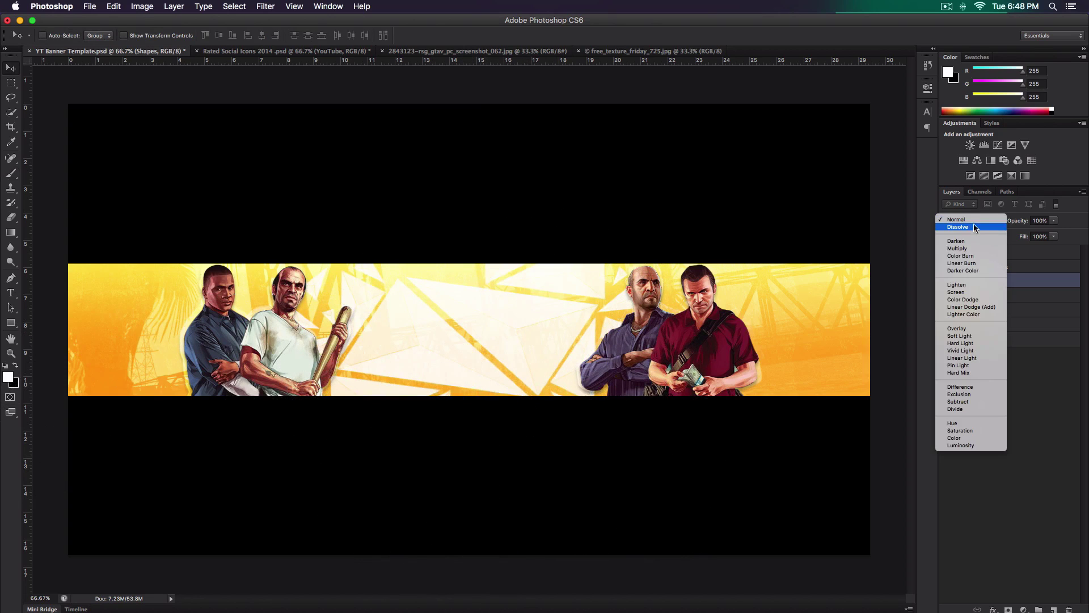
pyautogui.click(977, 241)
pyautogui.click(978, 222)
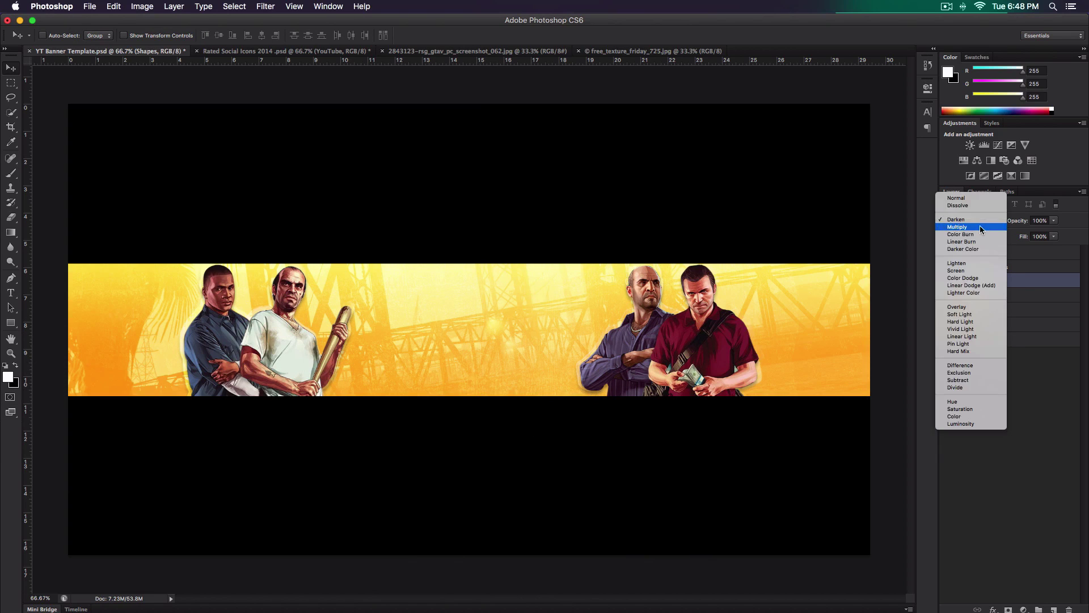
pyautogui.click(973, 220)
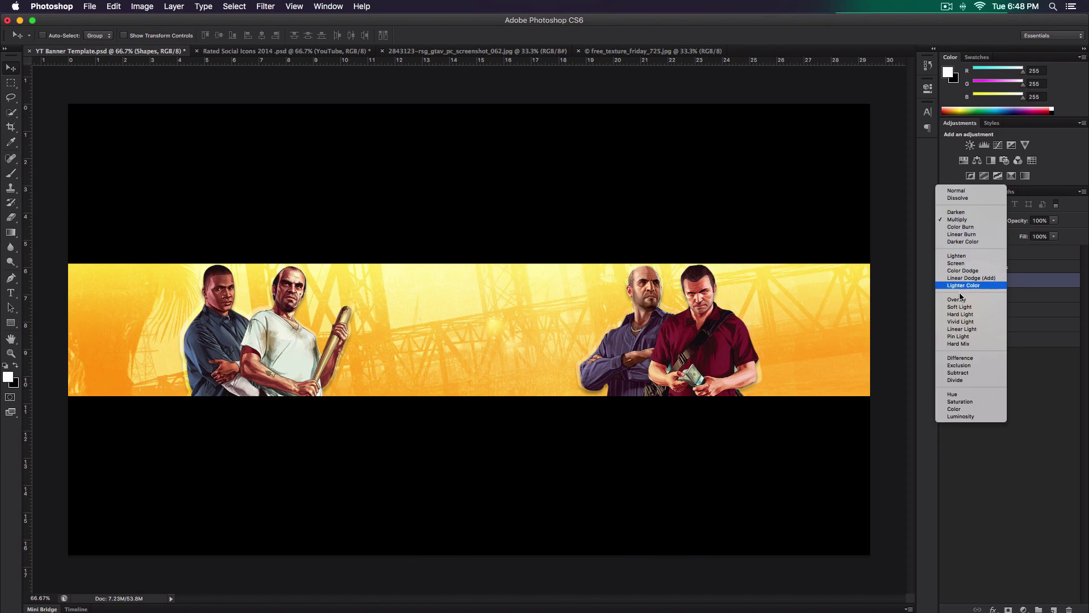
pyautogui.click(957, 256)
# Set the Shapes layer to Screen blending at 22% opacity.
pyautogui.click(973, 221)
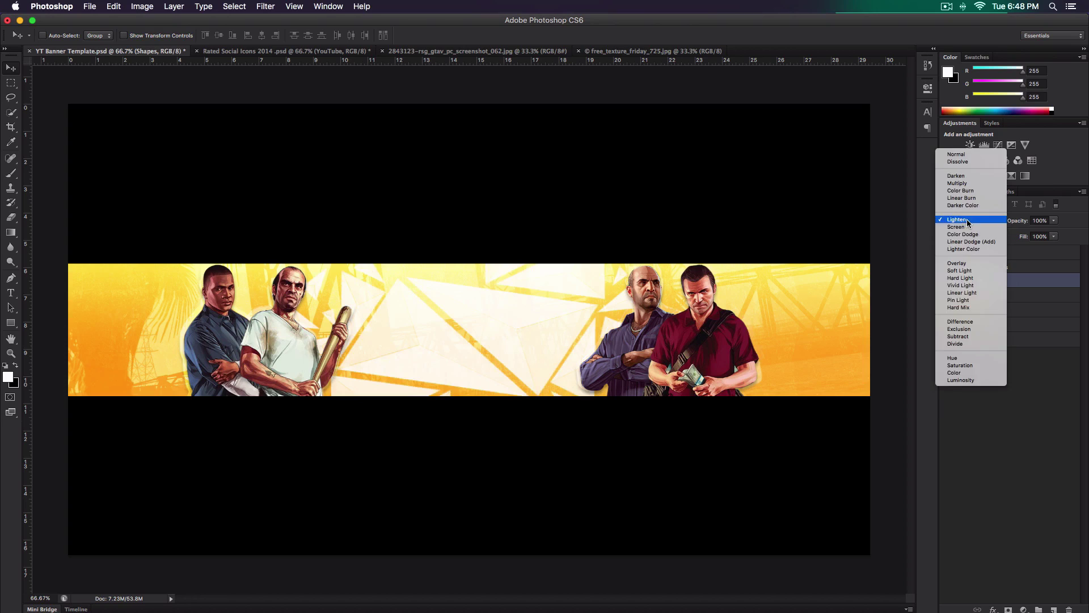
pyautogui.click(1022, 221)
pyautogui.moveTo(1022, 221); pyautogui.dragTo(1011, 223)
pyautogui.hotkey('shift', '+')
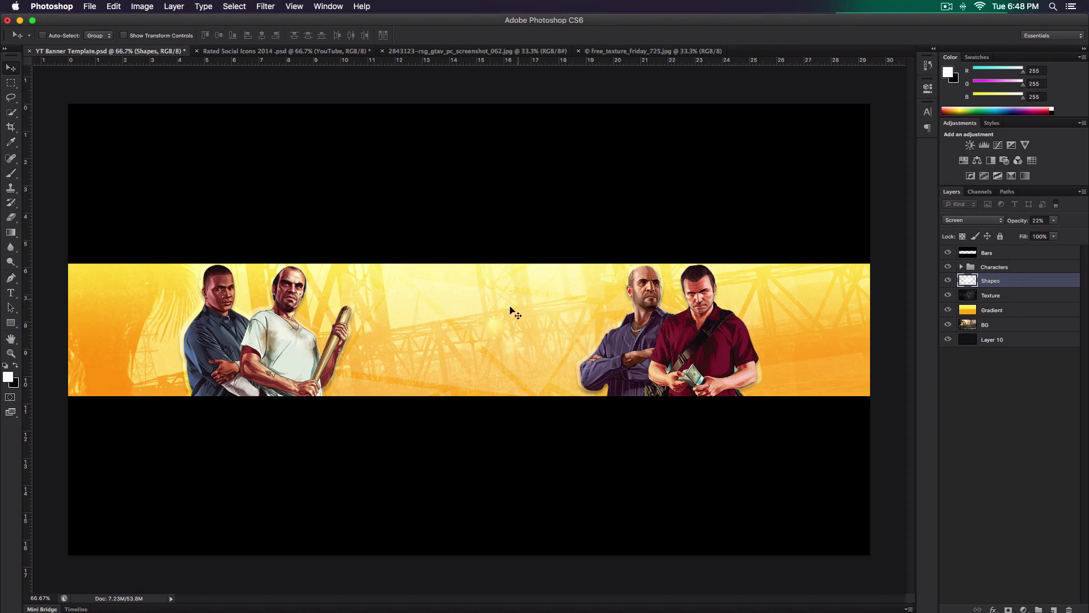
# Add a new layer above Shapes and name it Splatter.
pyautogui.click(1054, 608)
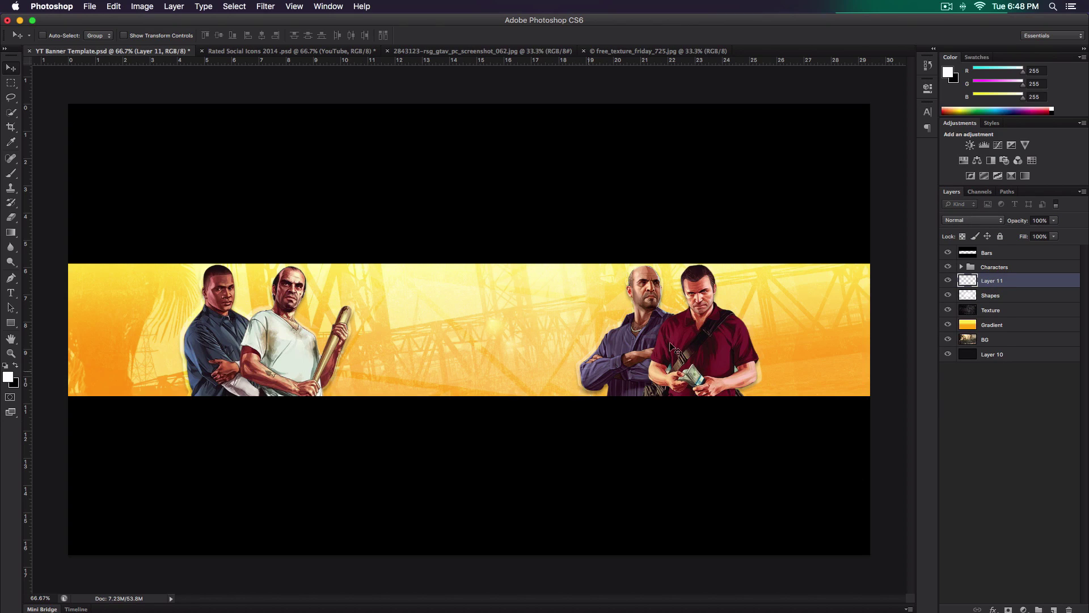
pyautogui.doubleClick(1000, 279)
pyautogui.write('Spallter')
pyautogui.press('Return')
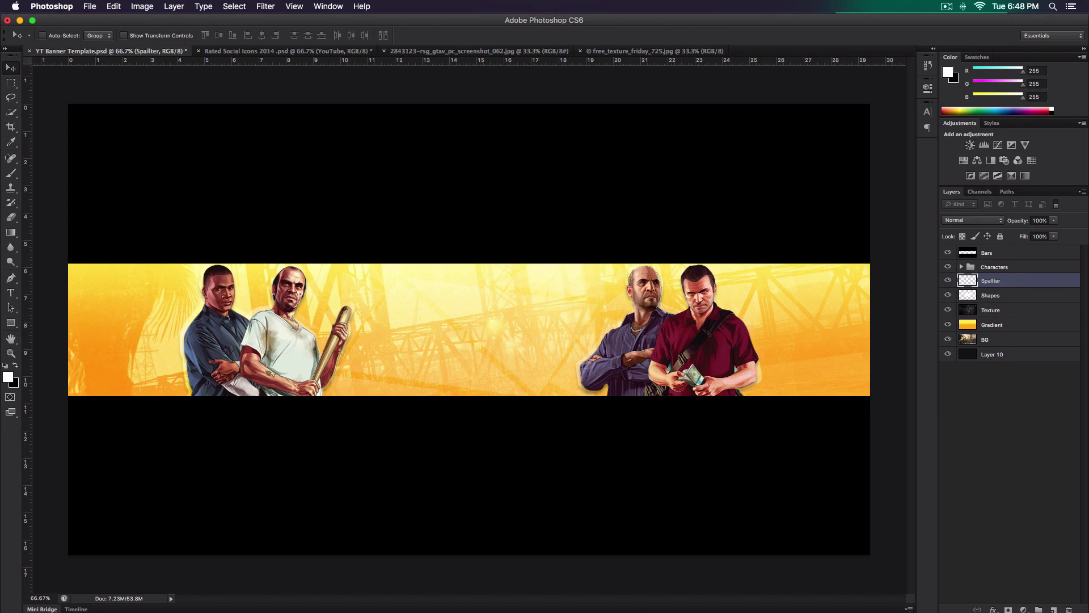
pyautogui.doubleClick(992, 281)
pyautogui.write('Splatter')
pyautogui.press('Return')
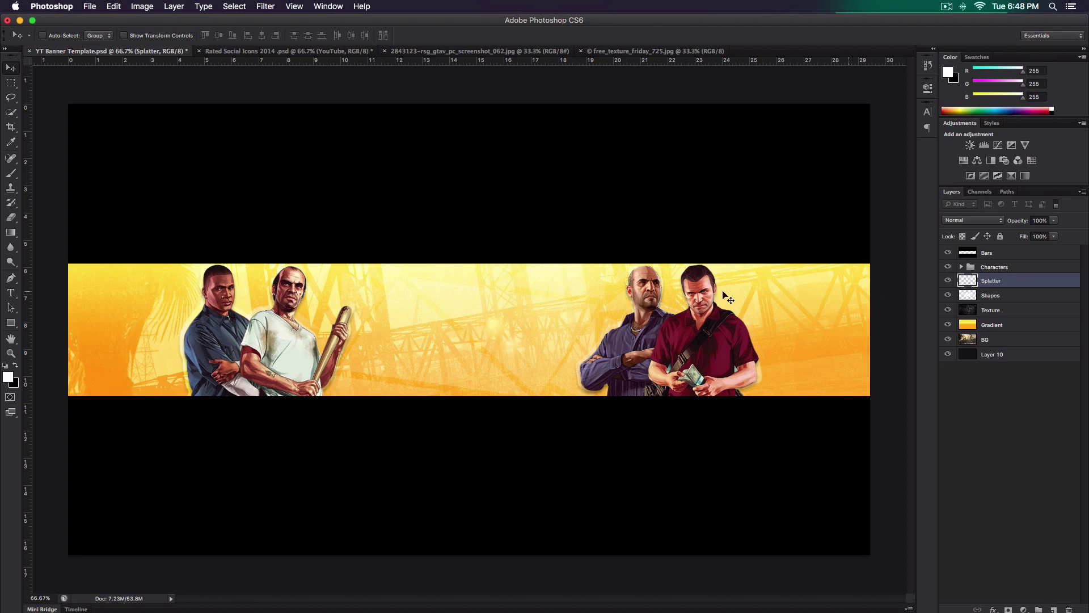
# Choose the 2476 px splatter brush and stamp white specks over the banner's left part on the Splatter layer.
pyautogui.press('b')
pyautogui.rightClick(468, 329)
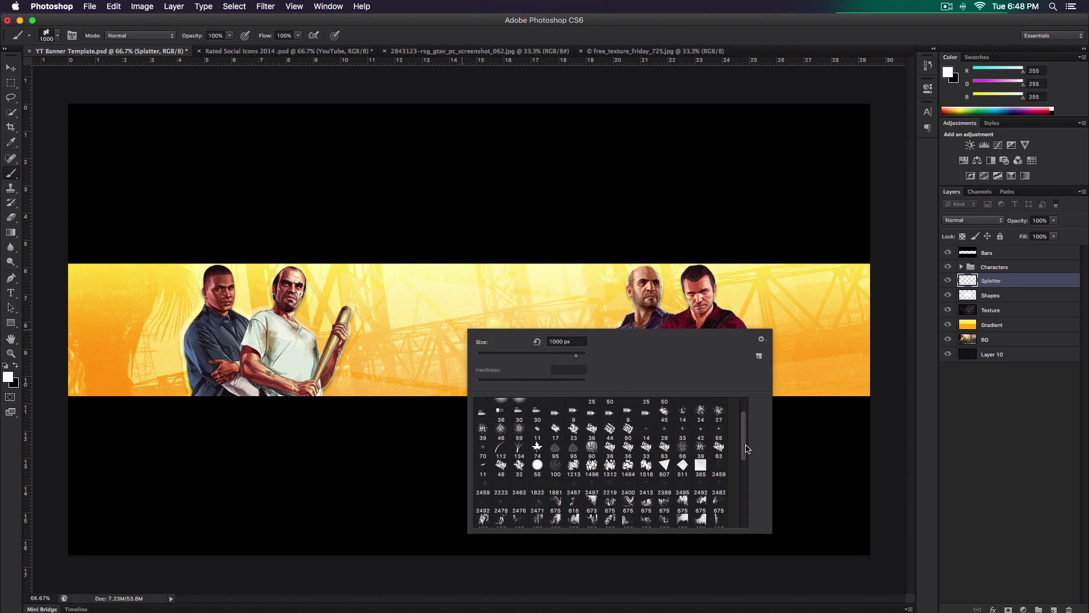
pyautogui.scroll(-15, 747, 449)
pyautogui.scroll(10, 749, 499)
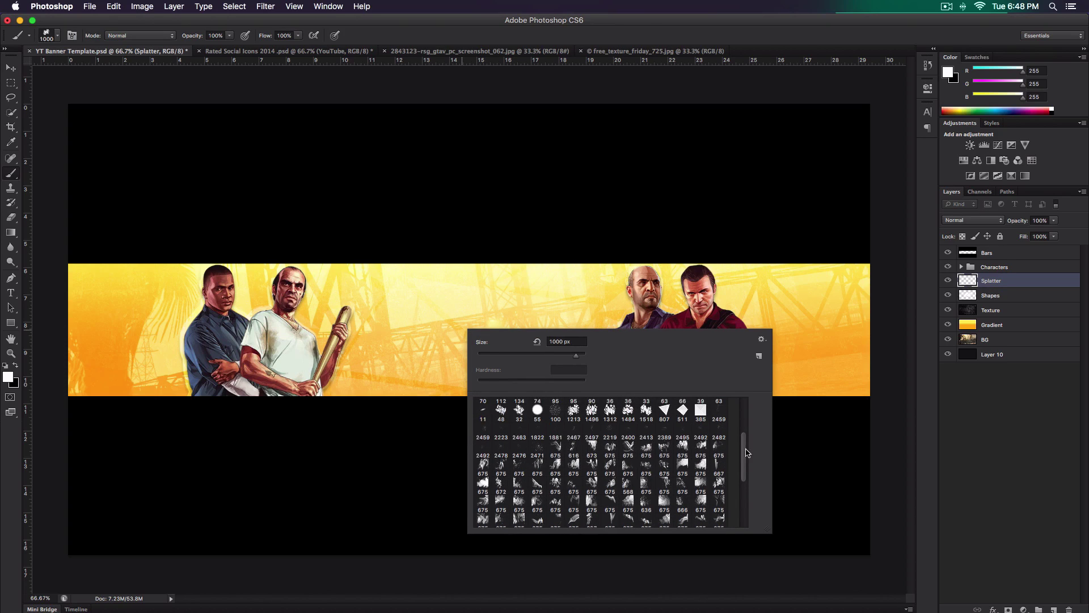
pyautogui.scroll(1, 699, 407)
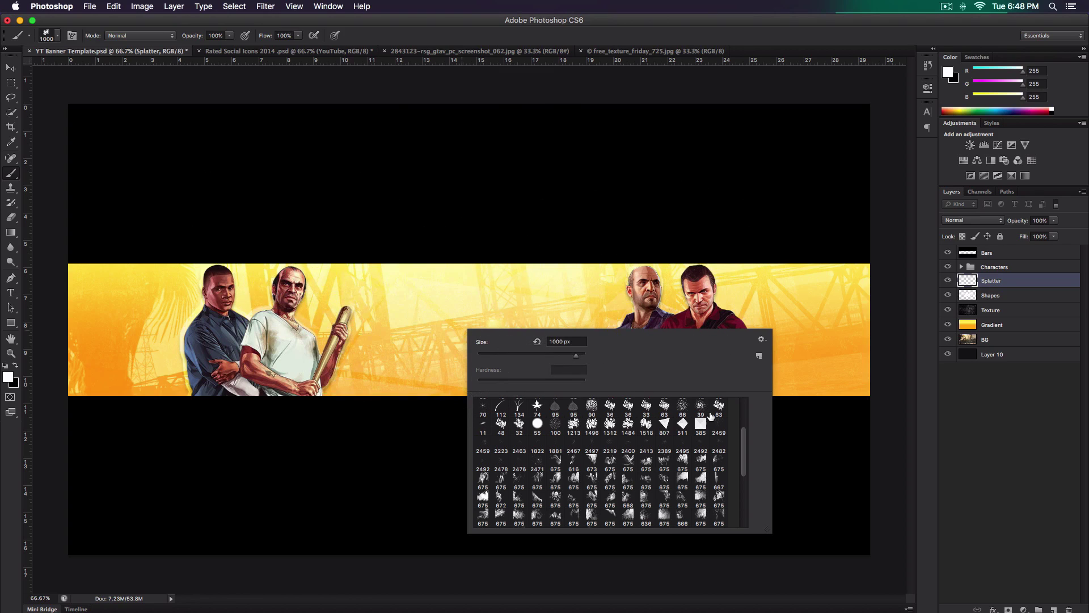
pyautogui.moveTo(745, 444); pyautogui.dragTo(745, 438)
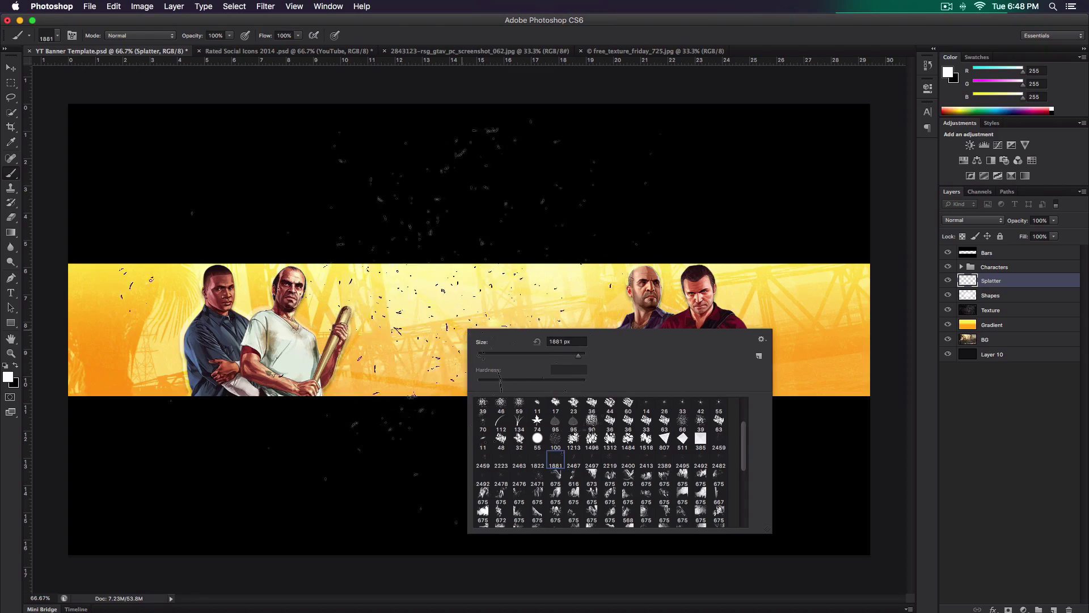
pyautogui.click(592, 459)
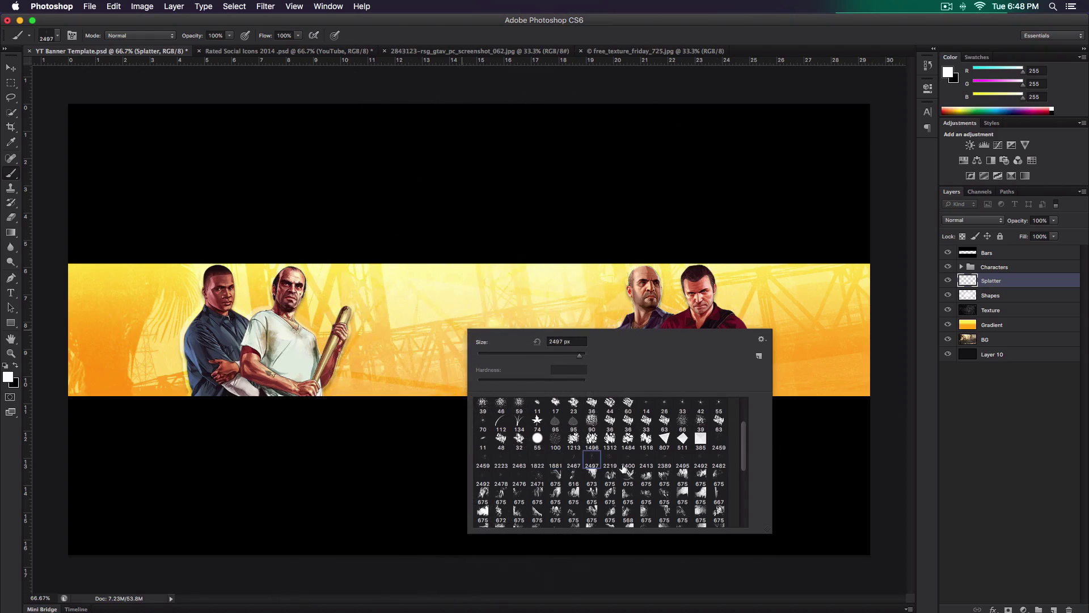
pyautogui.click(537, 476)
pyautogui.doubleClick(519, 476)
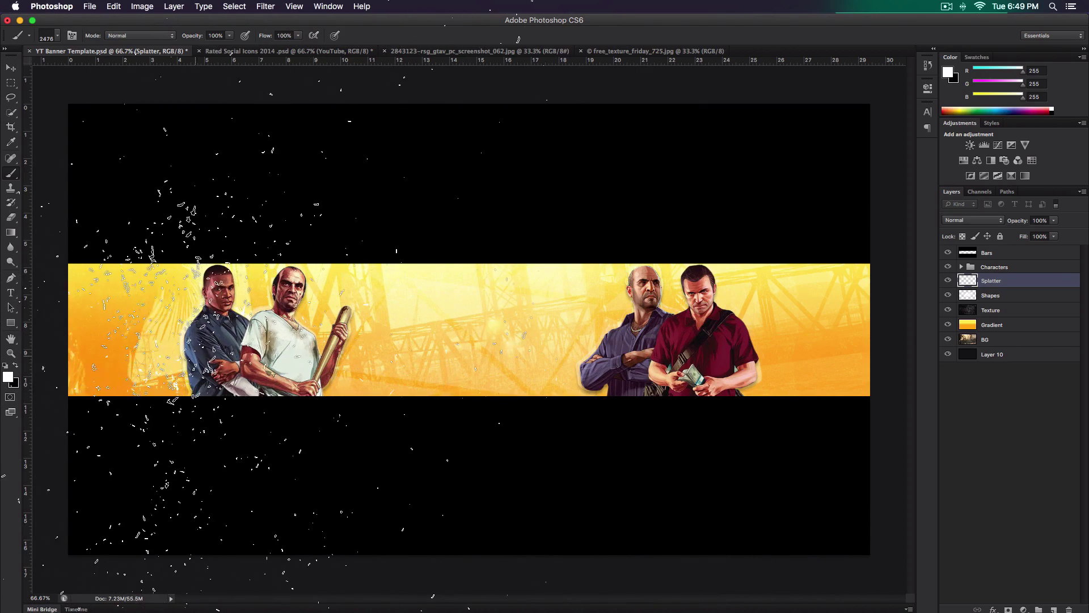
# Stamp more white specks over the banner's right part with the 2482 px splatter brush, and show the guides again.
pyautogui.rightClick(396, 344)
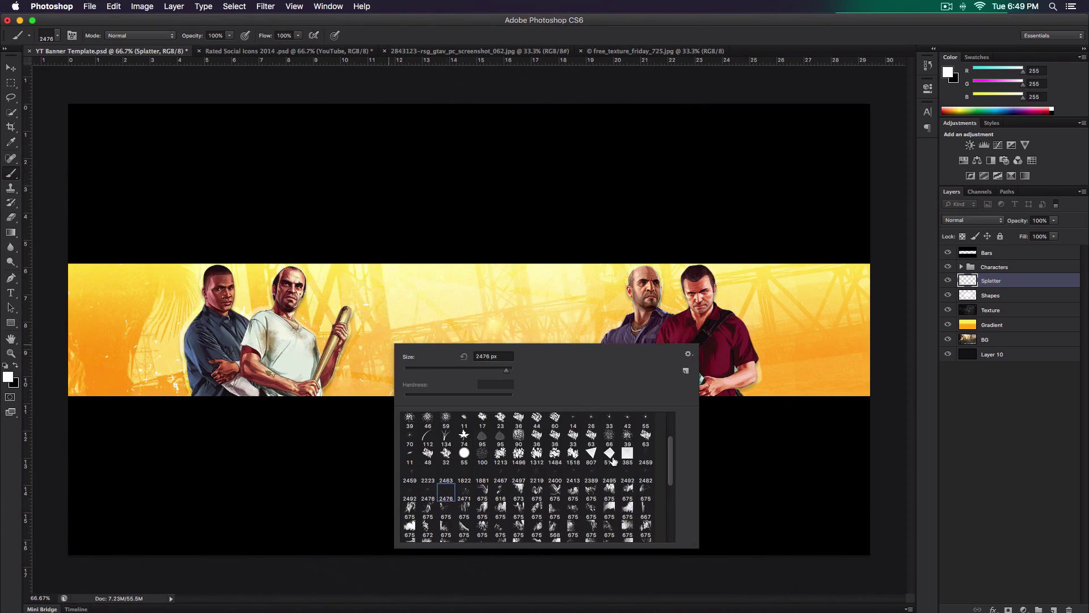
pyautogui.click(646, 473)
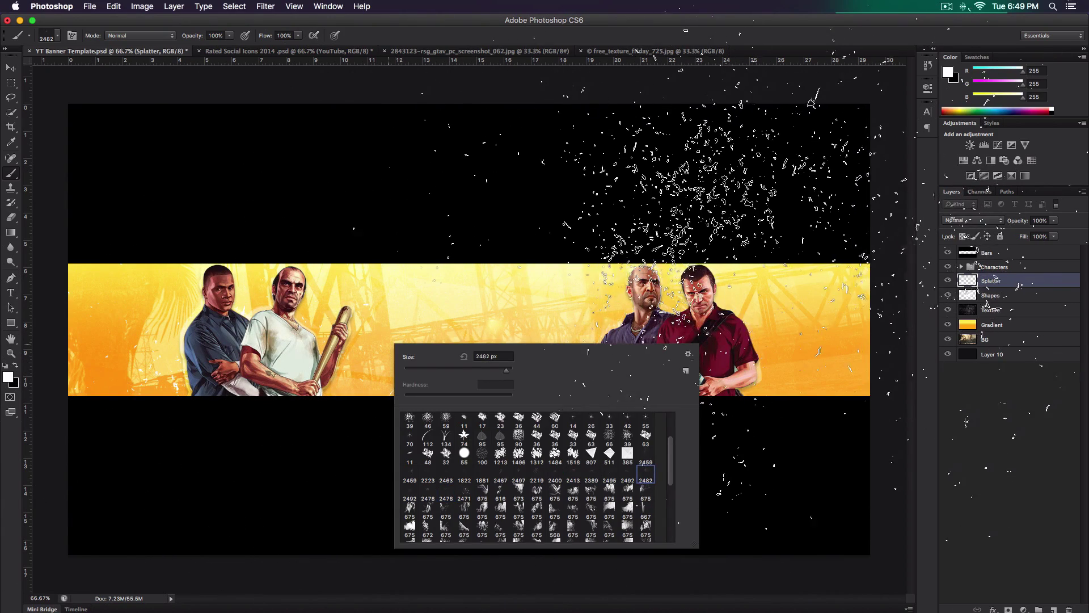
pyautogui.press('Return')
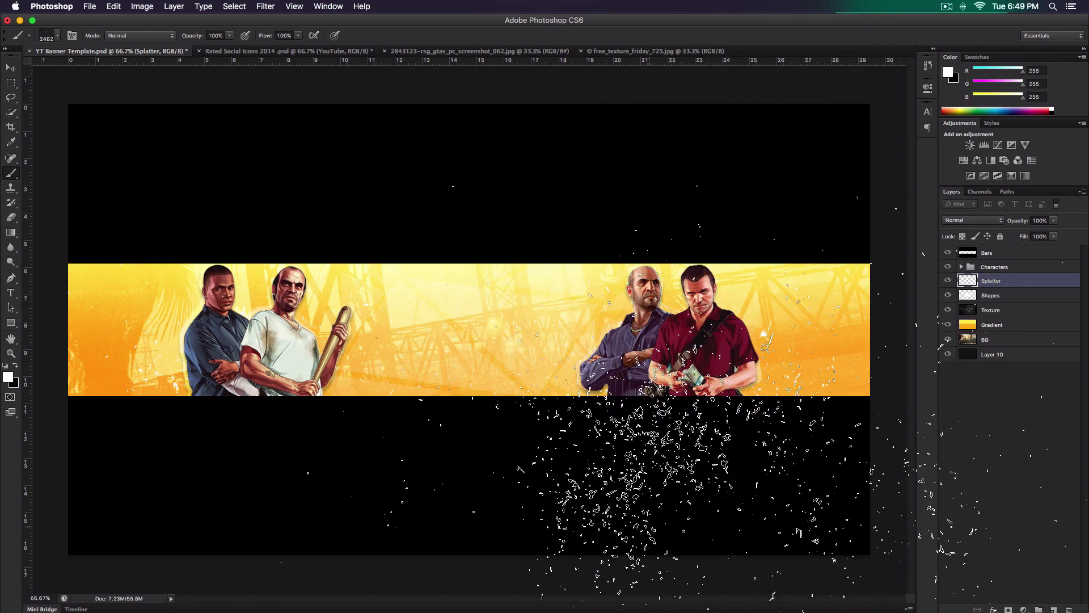
pyautogui.press('v')
pyautogui.press('super+semicolon')
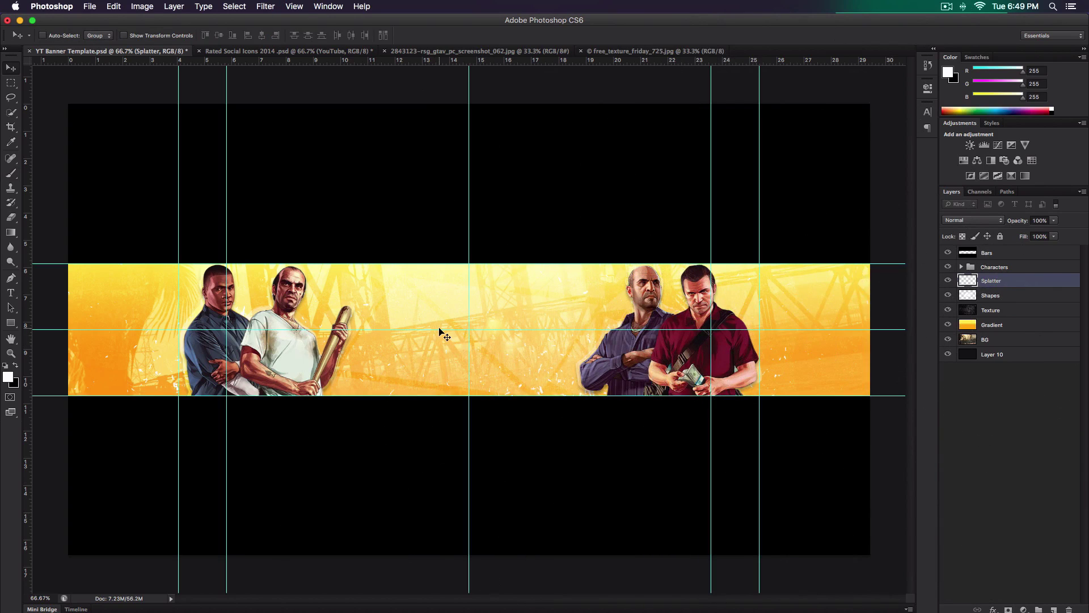
# Hide the guides, add a new layer between Splatter and the Characters group, and name it Text.
pyautogui.press('super+semicolon')
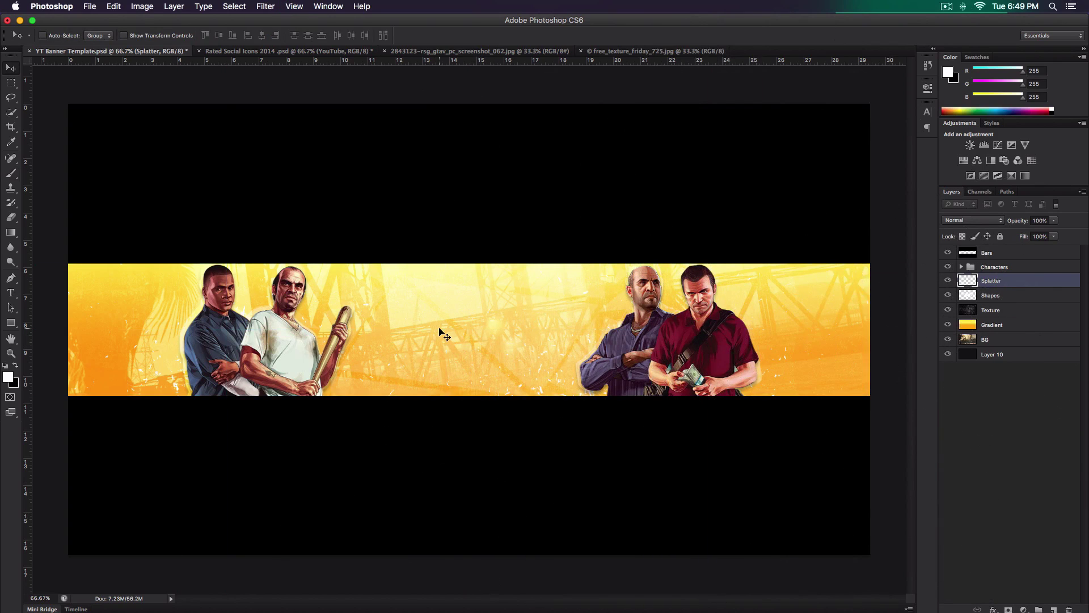
pyautogui.click(957, 266)
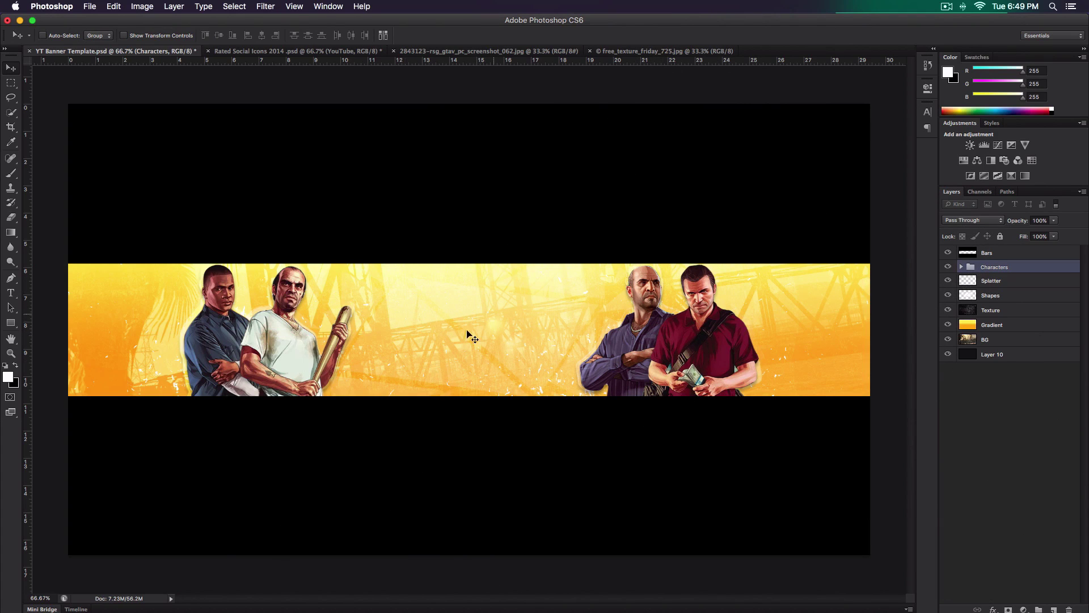
pyautogui.click(1002, 283)
pyautogui.click(1054, 608)
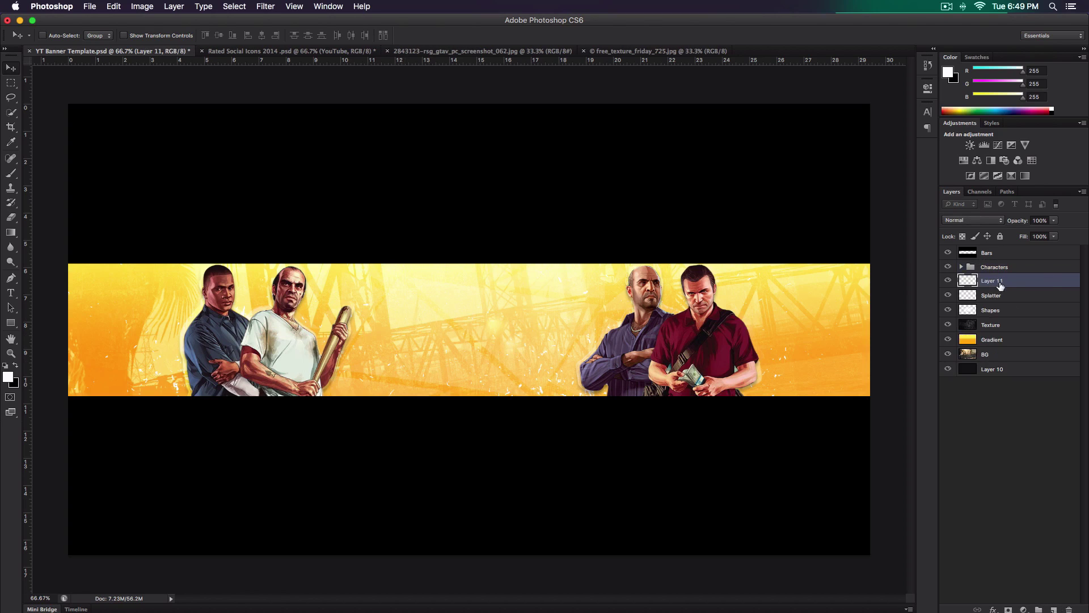
pyautogui.doubleClick(994, 281)
pyautogui.write('Text')
pyautogui.press('Return')
# Write KING in Arial Black on the Text layer near the middle of the banner and select the whole word.
pyautogui.press('t')
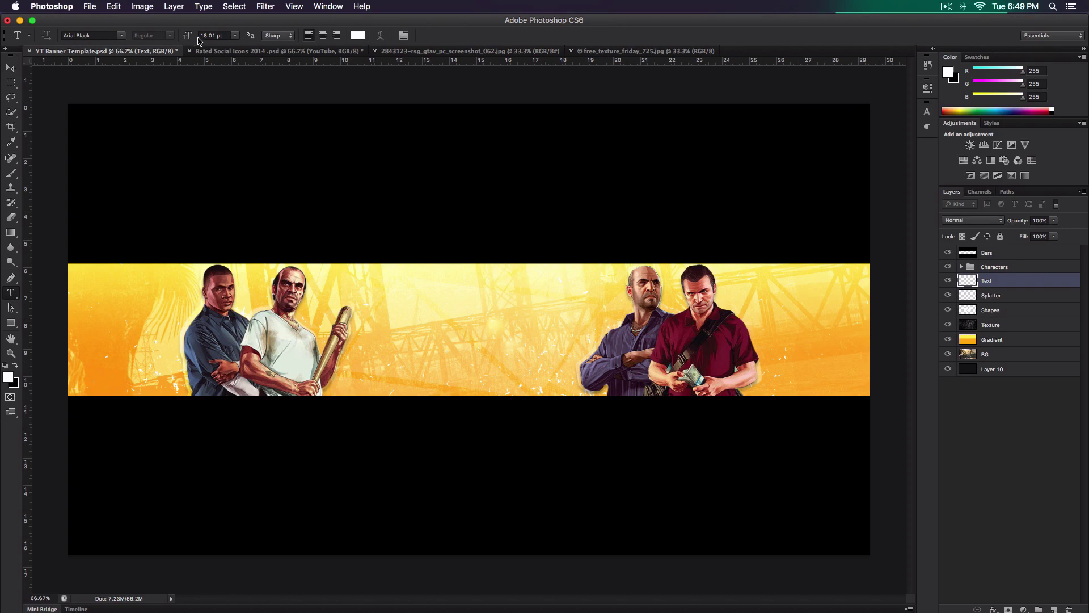
pyautogui.click(427, 324)
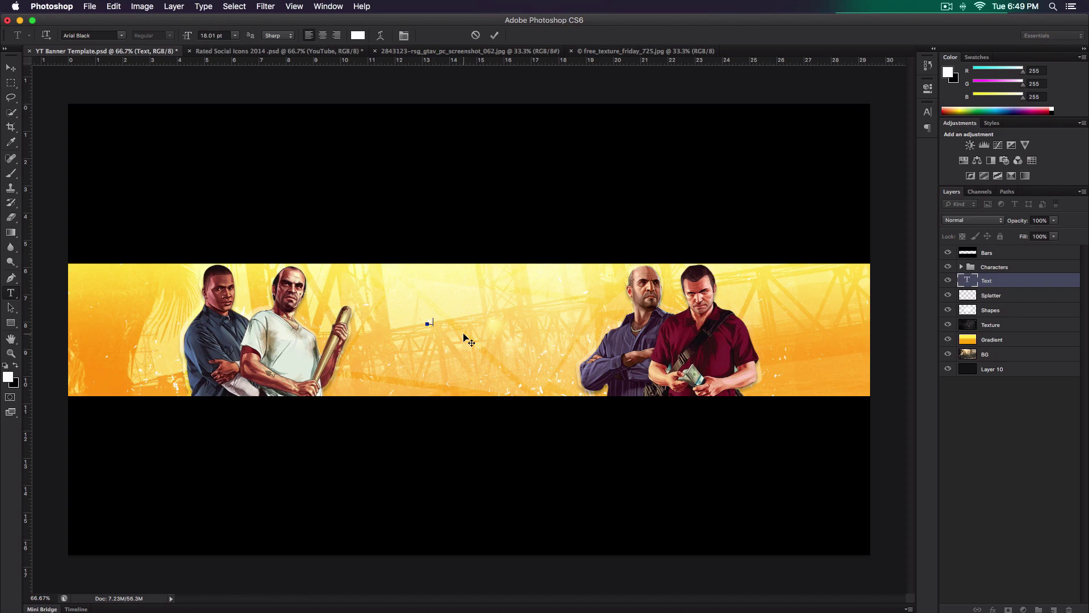
pyautogui.press('super+a')
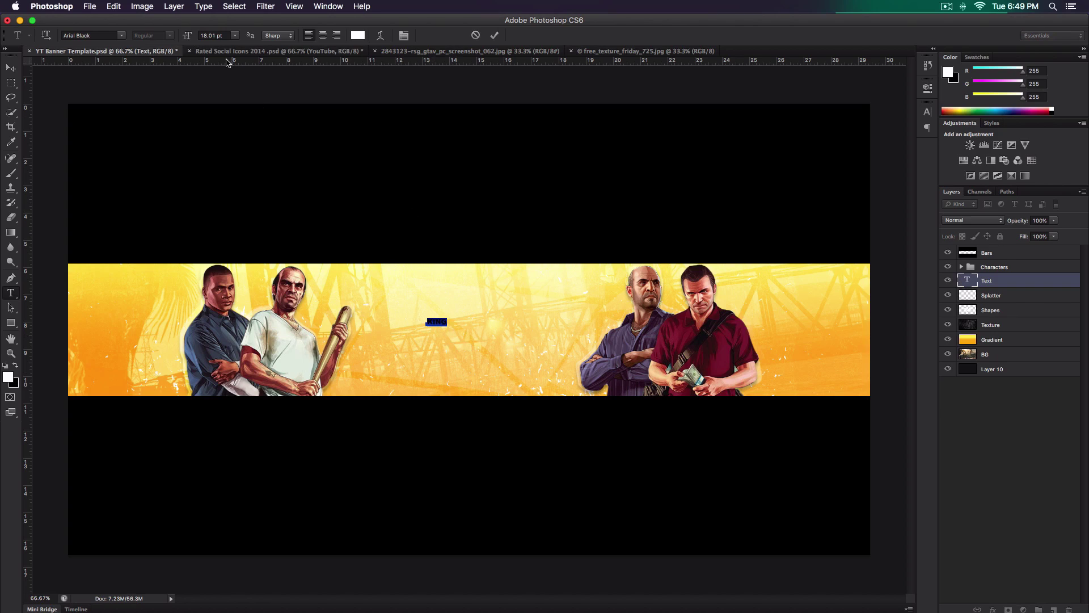
# Set the KING text's colour to black (RGB 0, 0, 0) and its size to 192.01 pt.
pyautogui.click(359, 37)
pyautogui.write('0')
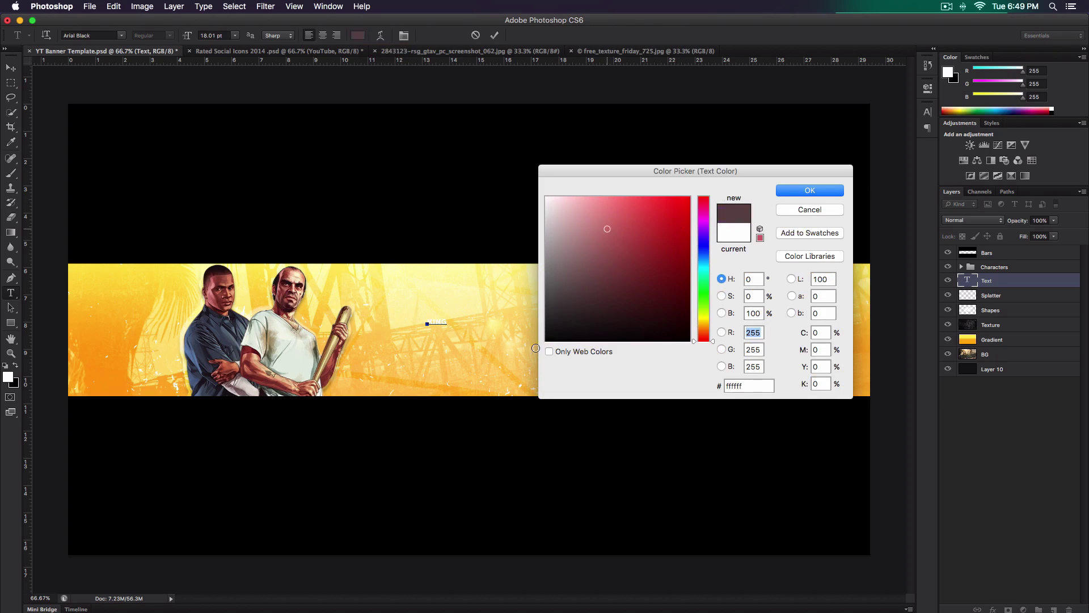
pyautogui.press('Tab')
pyautogui.write('0')
pyautogui.press('Tab')
pyautogui.write('0')
pyautogui.click(810, 190)
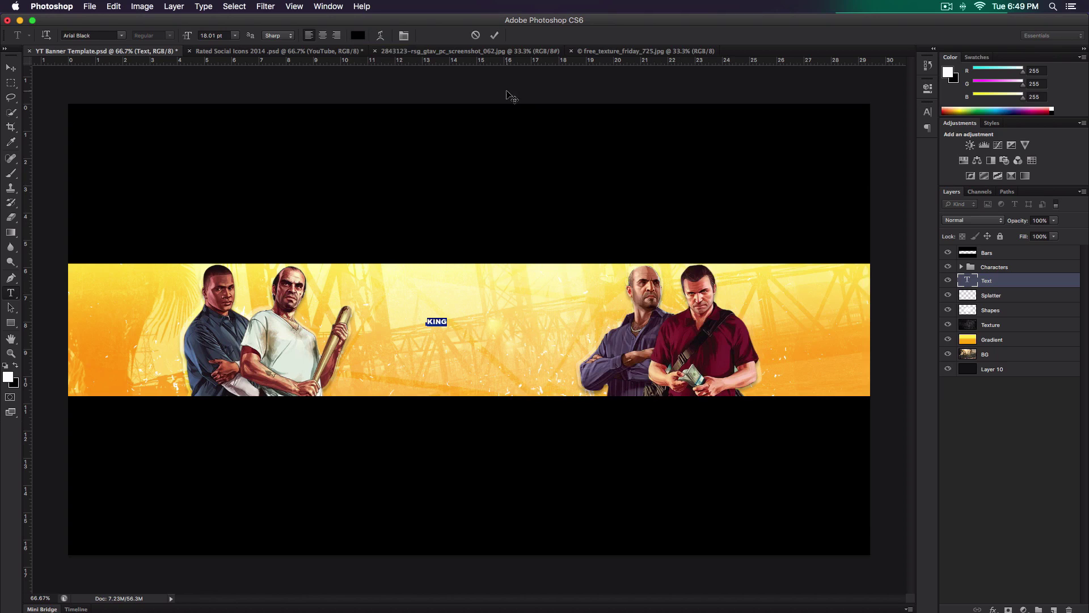
pyautogui.moveTo(194, 36); pyautogui.dragTo(283, 30)
pyautogui.press('super+Return')
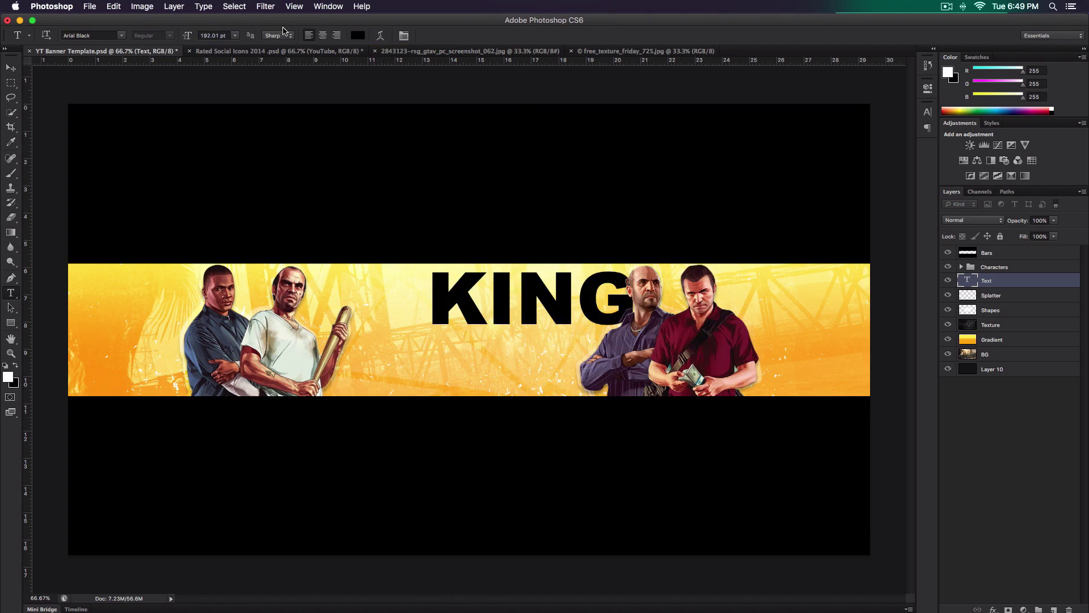
# Show the guides, reduce KING to 178.01 pt, and position it around the vertical centre guide in the banner's upper half.
pyautogui.press('v')
pyautogui.moveTo(503, 286); pyautogui.dragTo(450, 299)
pyautogui.press('super+semicolon')
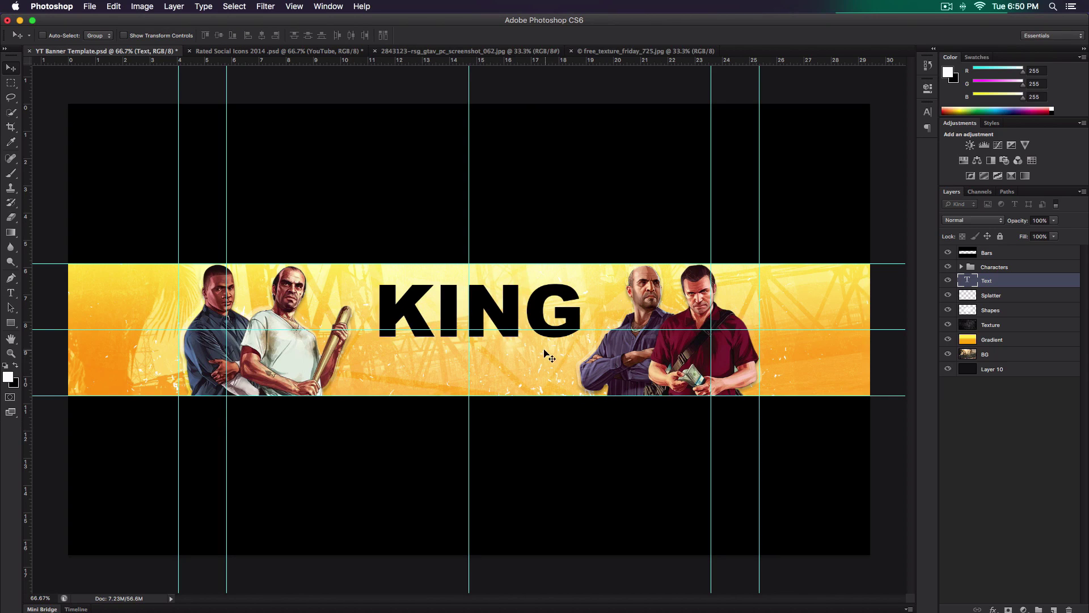
pyautogui.moveTo(512, 315); pyautogui.dragTo(519, 297)
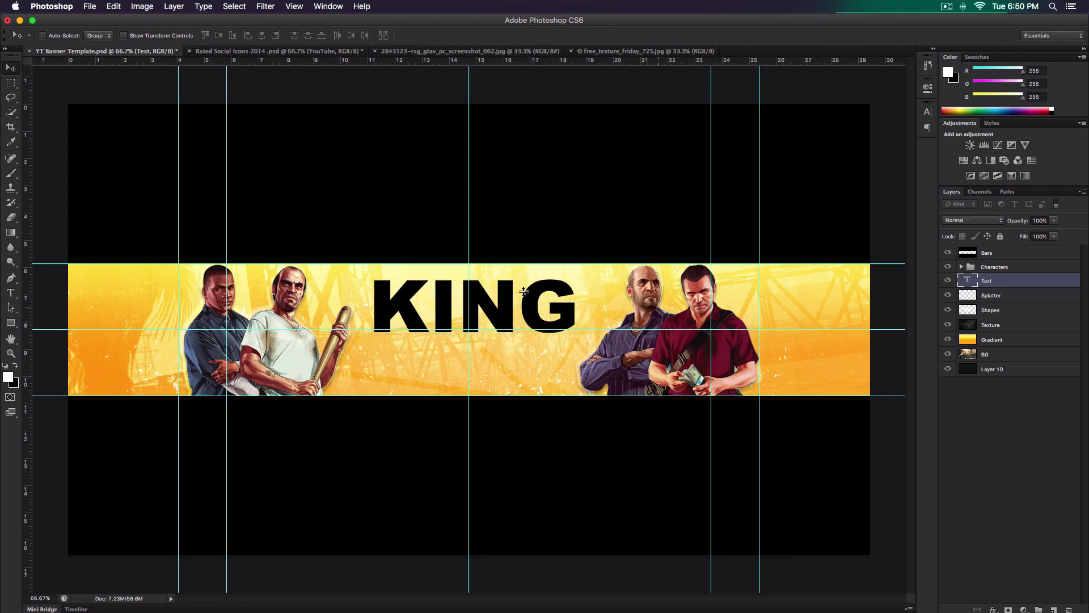
pyautogui.press('super+shift+comma')
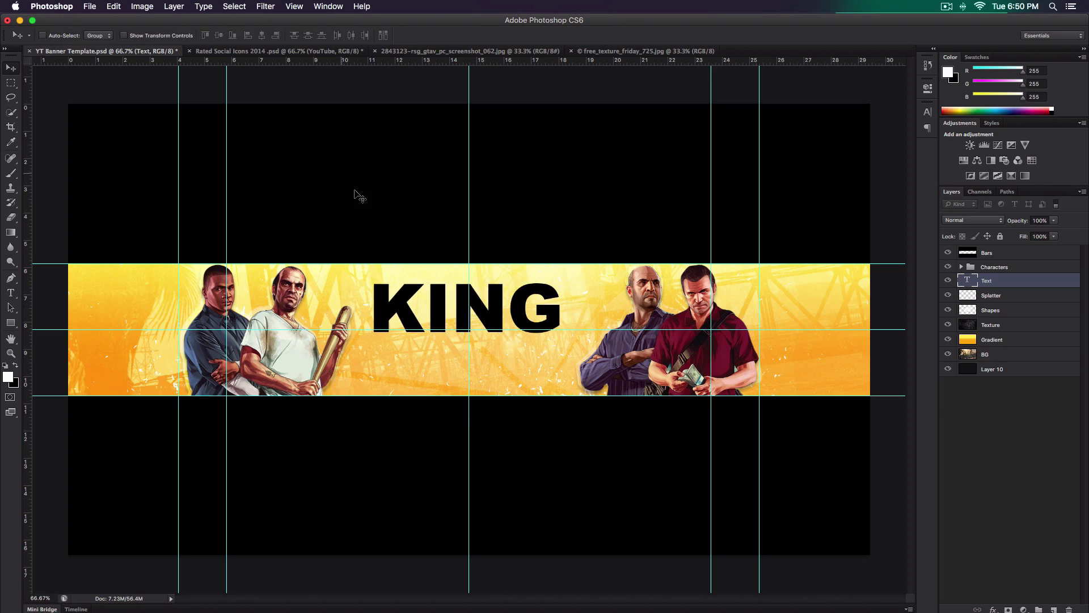
pyautogui.moveTo(501, 311); pyautogui.dragTo(509, 309)
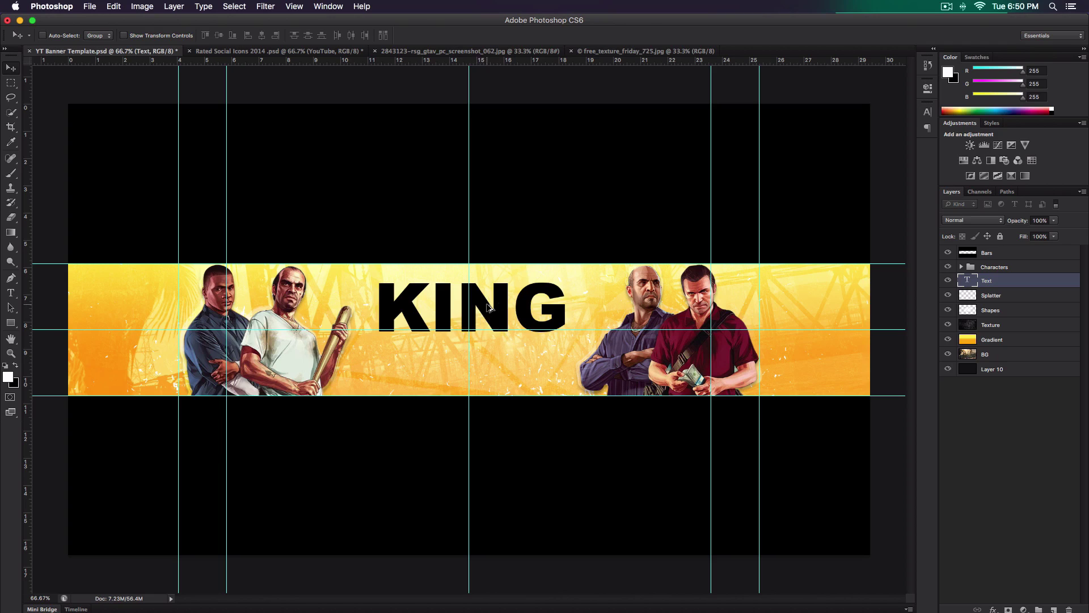
# Duplicate KING directly below itself, change the copy to GAMING, and size it to match KING's width.
pyautogui.moveTo(488, 307); pyautogui.dragTo(488, 361)
pyautogui.press('t')
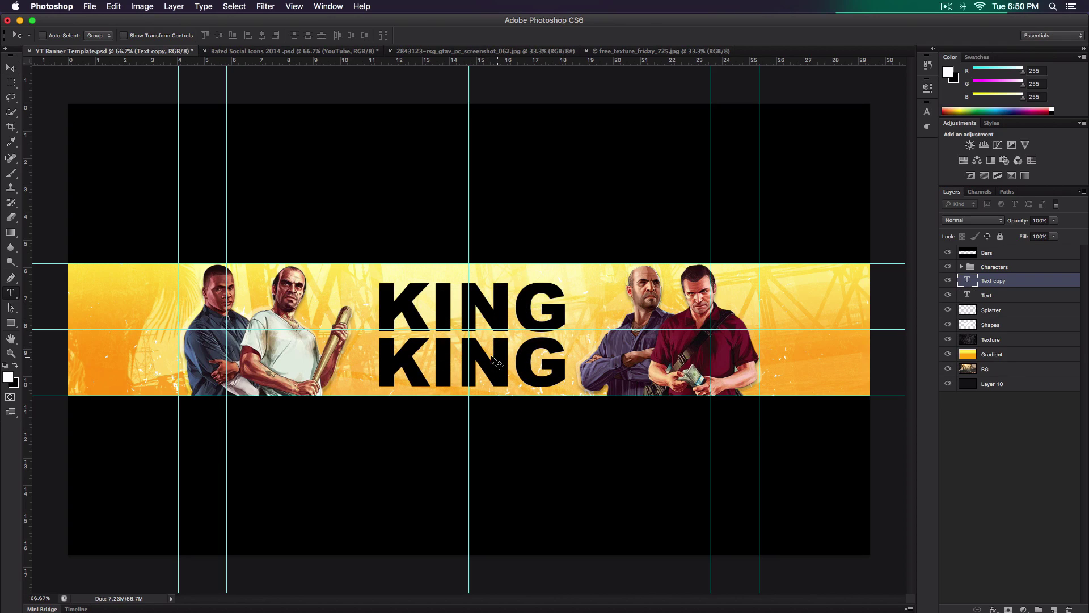
pyautogui.click(493, 358)
pyautogui.hotkey('ctrl', 'a')
pyautogui.write('GA')
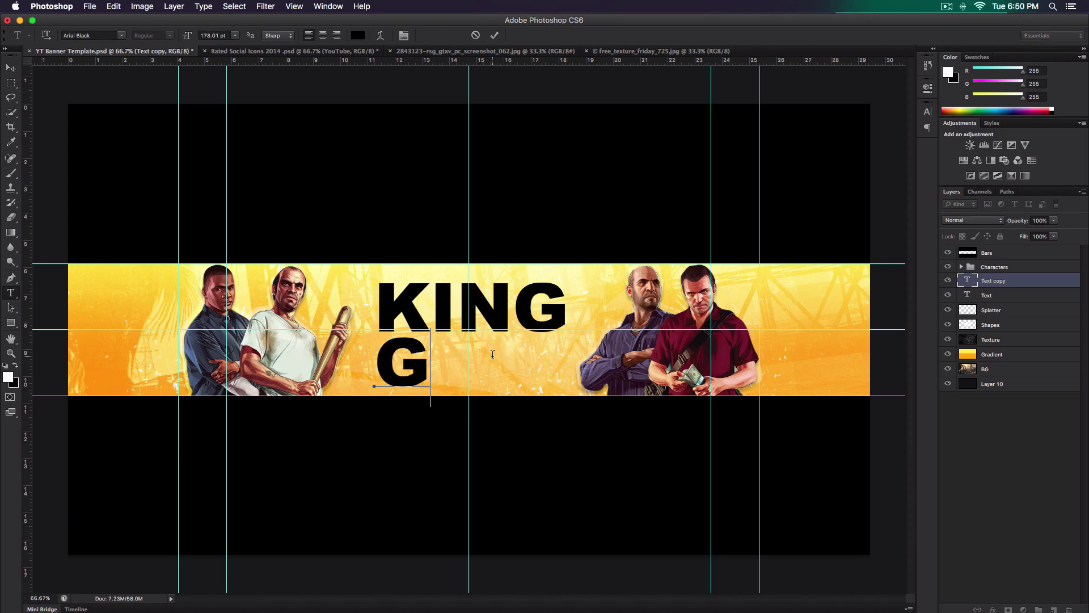
# Rename the copied text layer as Gaming.
pyautogui.doubleClick(996, 281)
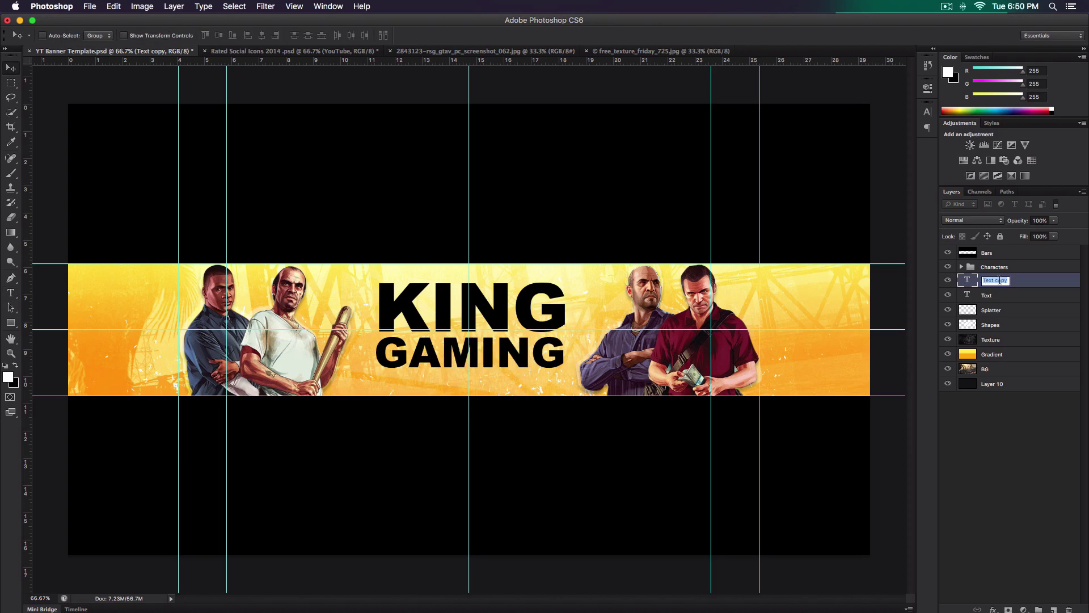
pyautogui.write('Gaming')
pyautogui.press('Return')
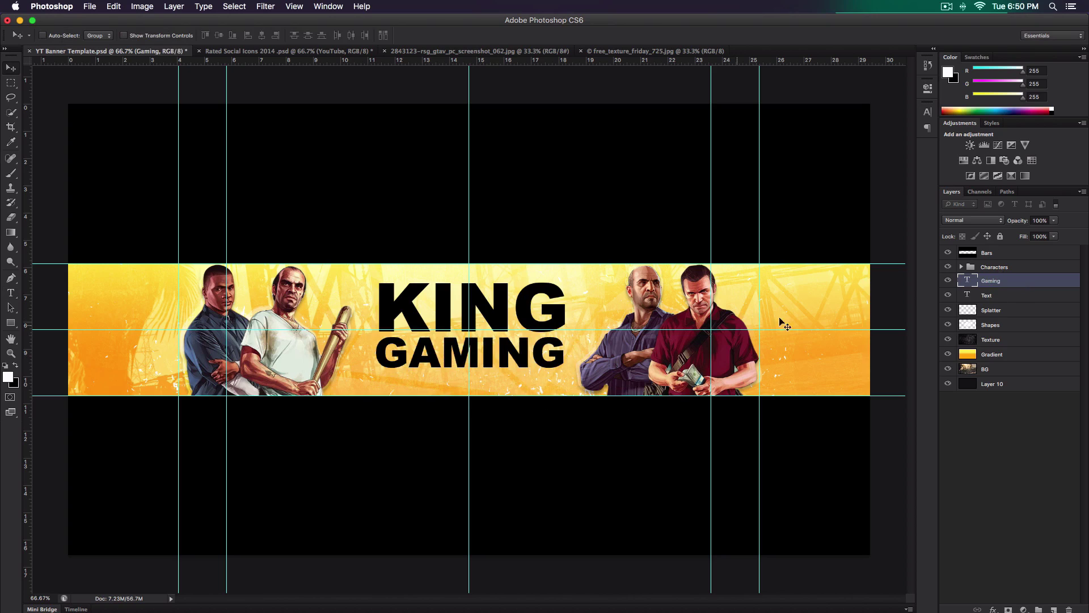
# Select the Gaming and Text layers and centre both words together on the banner's middle guides.
pyautogui.keyDown('shift'); pyautogui.click(1000, 296); pyautogui.keyUp('shift')
pyautogui.moveTo(532, 300)
pyautogui.mouseDown()
pyautogui.moveTo(511, 301)
pyautogui.moveTo(541, 300)
pyautogui.mouseUp()
pyautogui.press('super+semicolon')
pyautogui.press('super+semicolon')
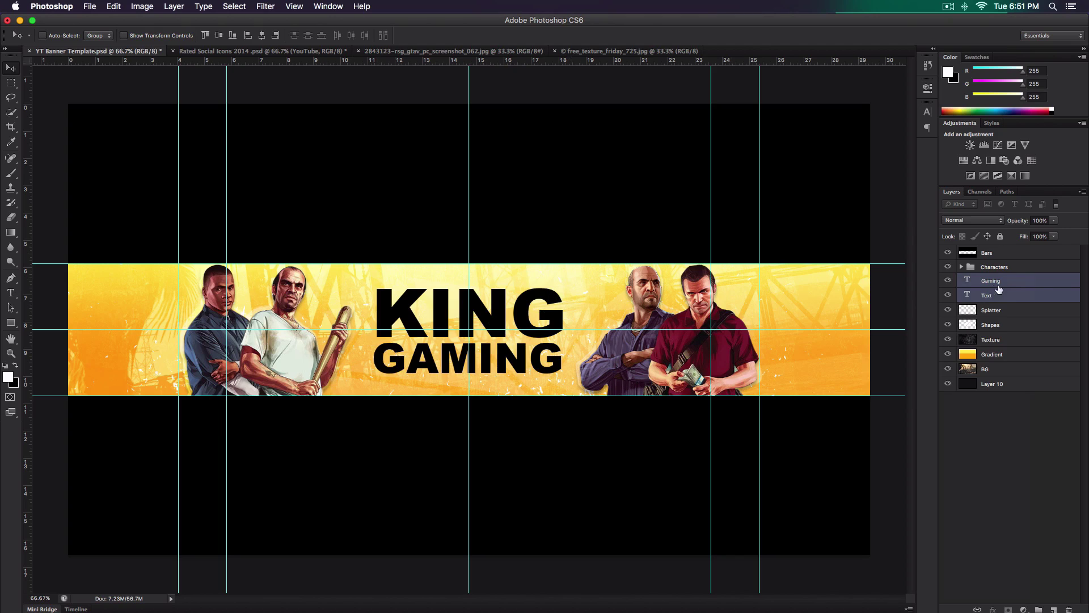
# Rasterize the two selected text layers and convert them together into one smart object.
pyautogui.rightClick(1023, 296)
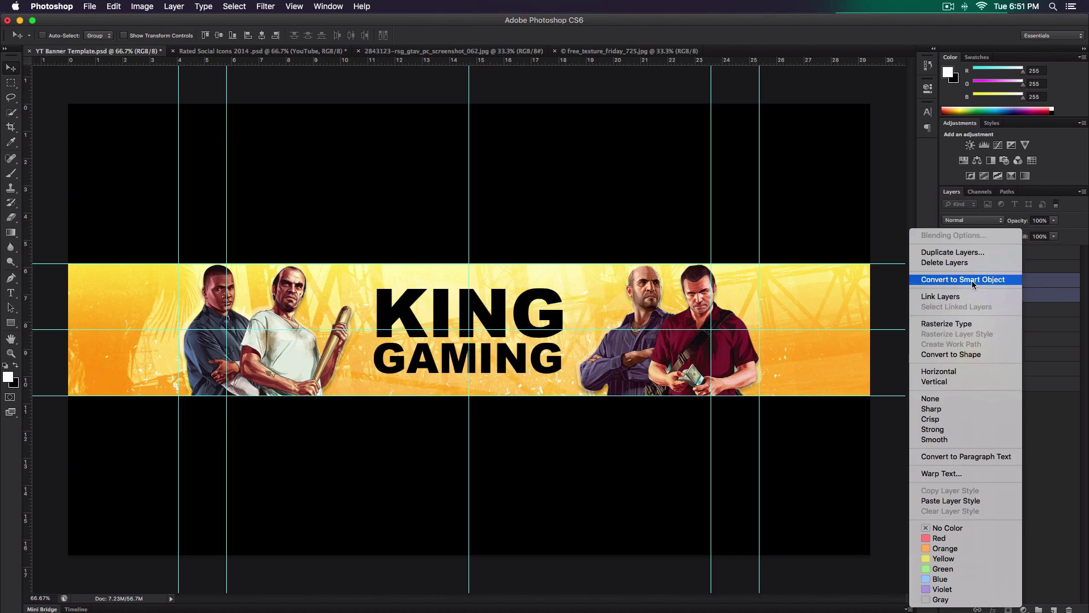
pyautogui.click(965, 324)
pyautogui.rightClick(1023, 283)
pyautogui.click(988, 316)
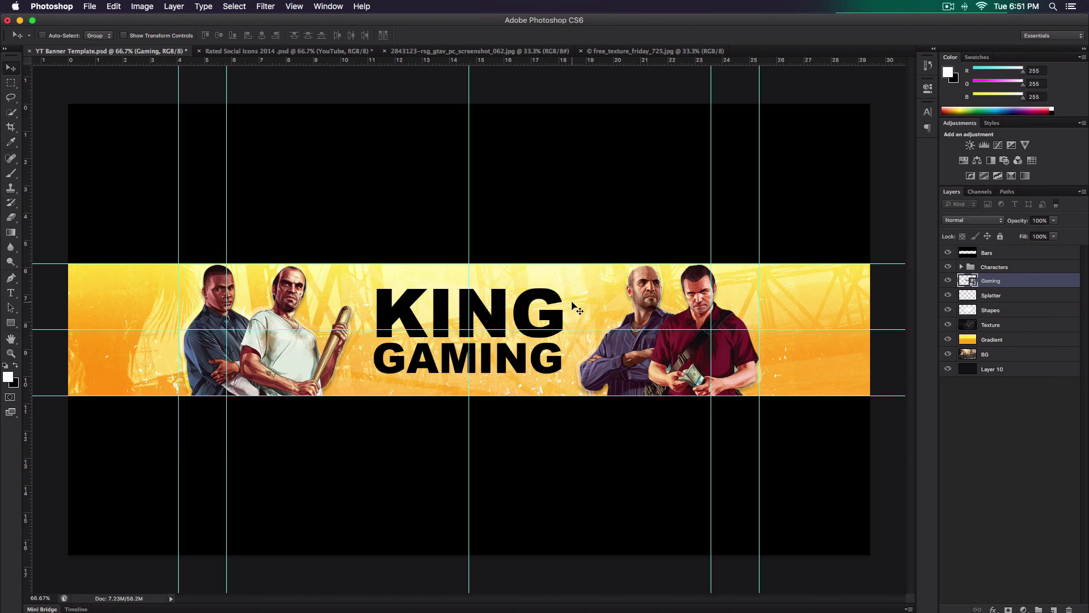
# Apply a Perspective transform to the KING GAMING smart object so its height tapers toward the right end.
pyautogui.press('super+t')
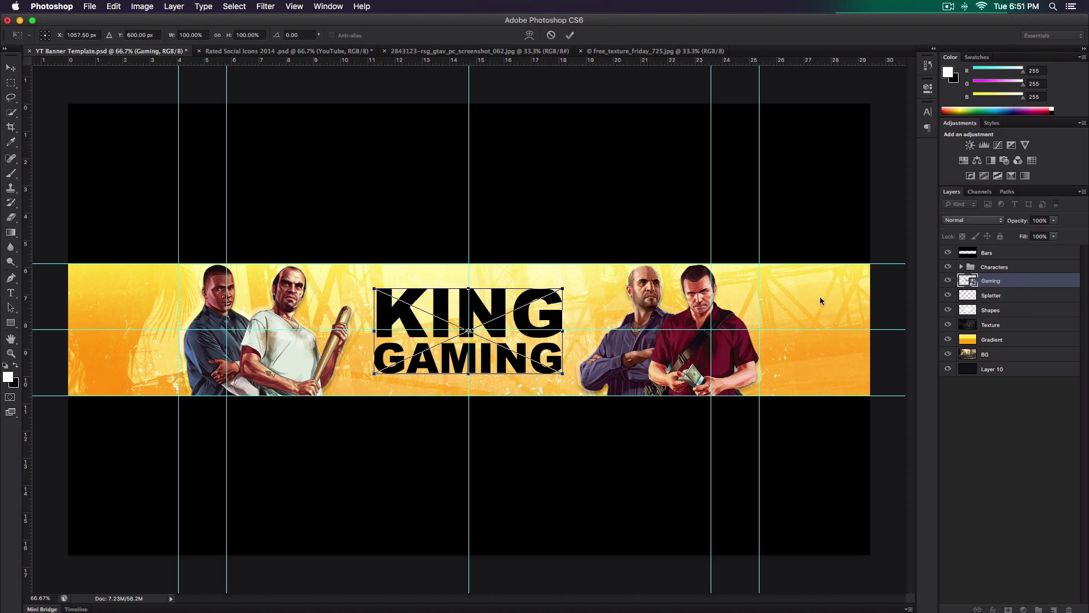
pyautogui.rightClick(544, 311)
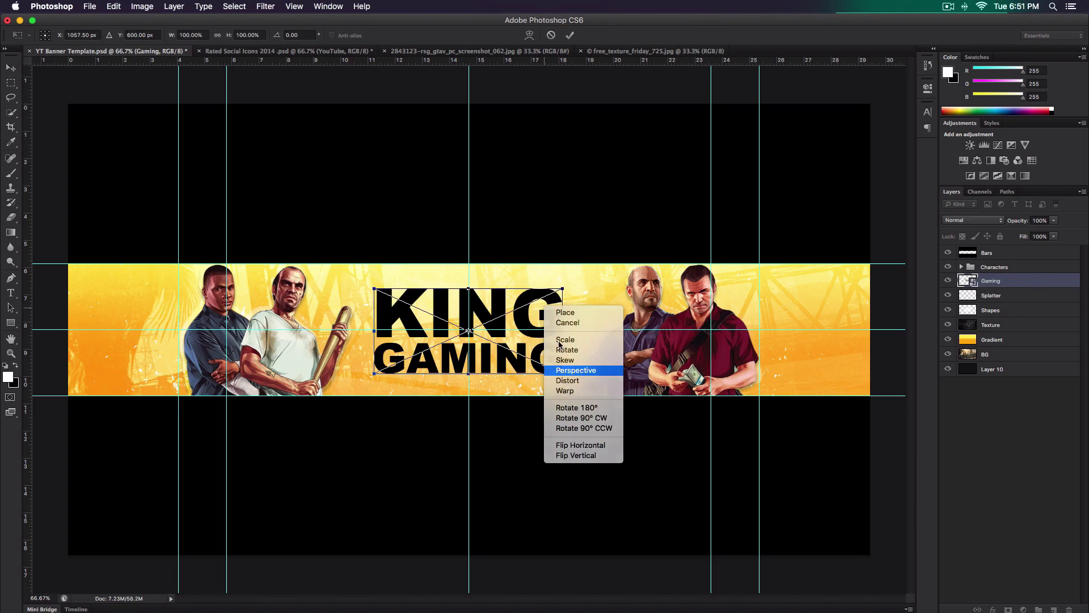
pyautogui.click(559, 364)
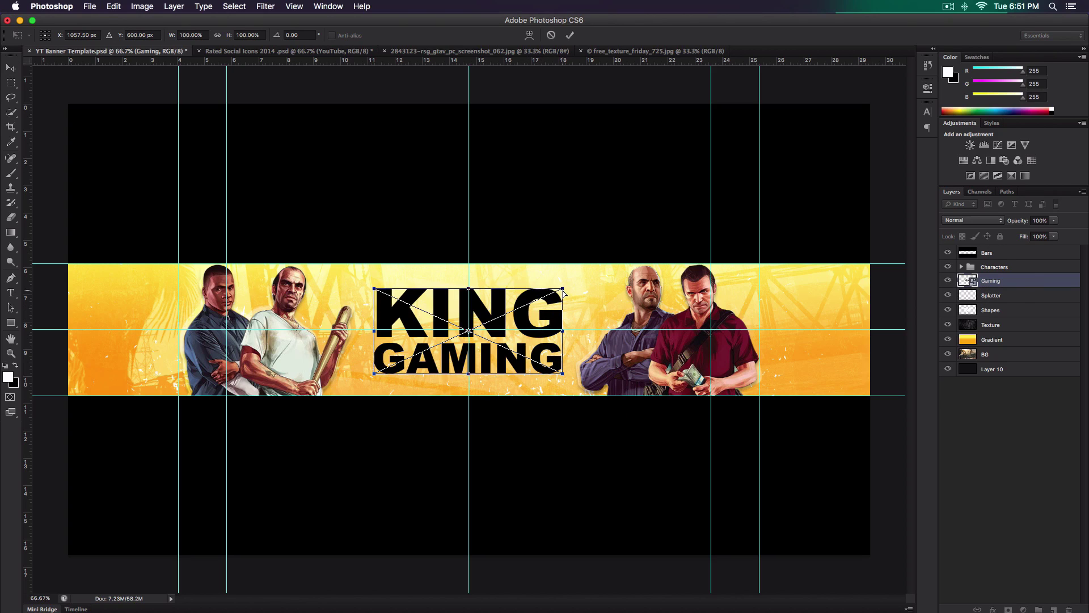
pyautogui.moveTo(564, 292); pyautogui.dragTo(563, 305)
pyautogui.press('Return')
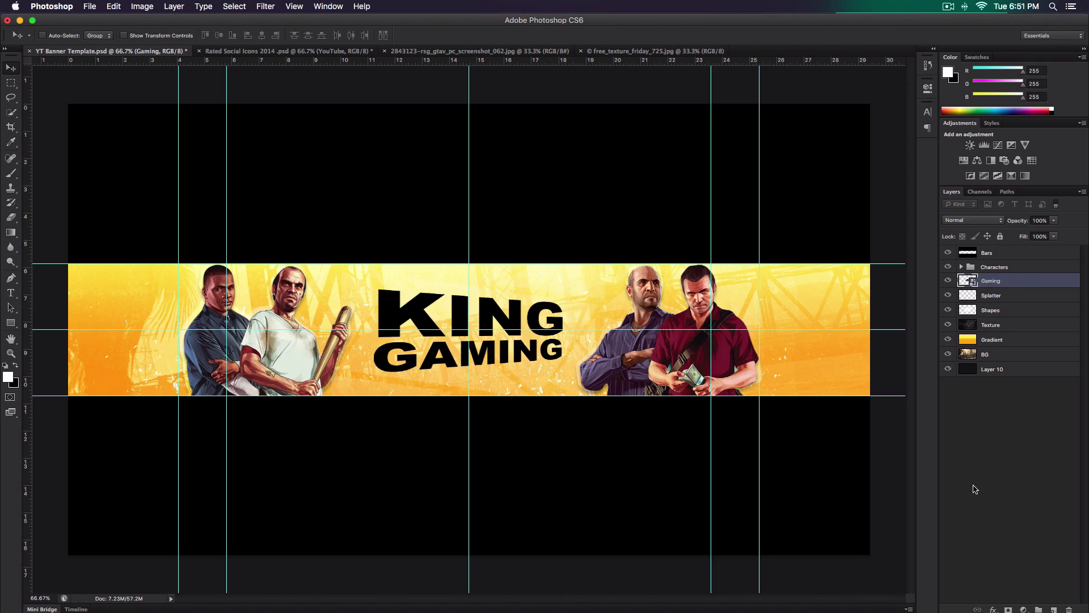
# Switch to Rated Social Icons 2014 .psd, select the Twitter layer, and check which icon it holds by toggling its visibility.
pyautogui.click(342, 54)
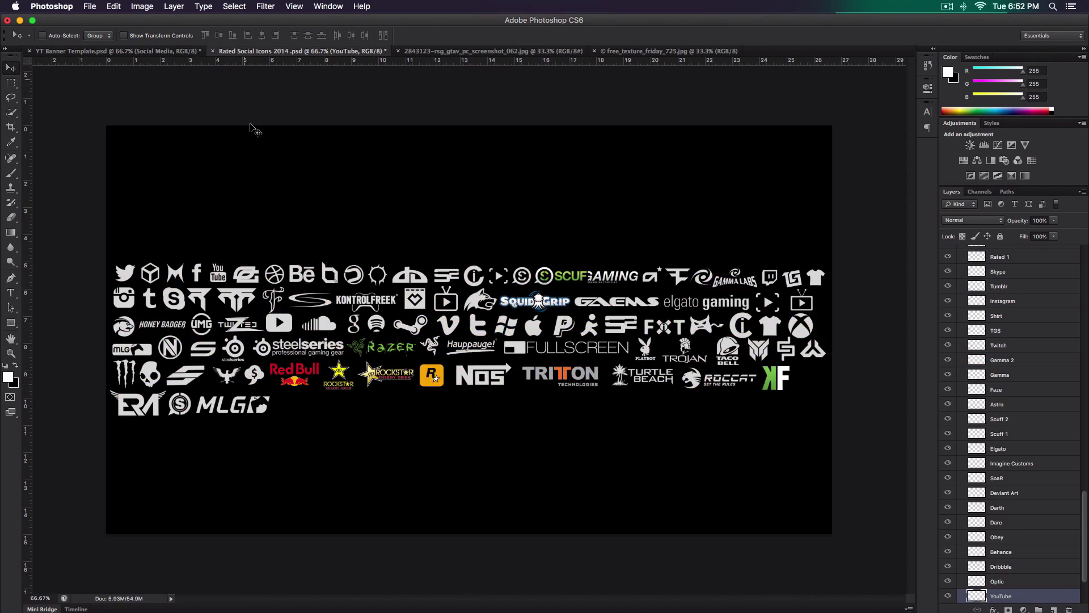
pyautogui.scroll(-5, 1049, 397)
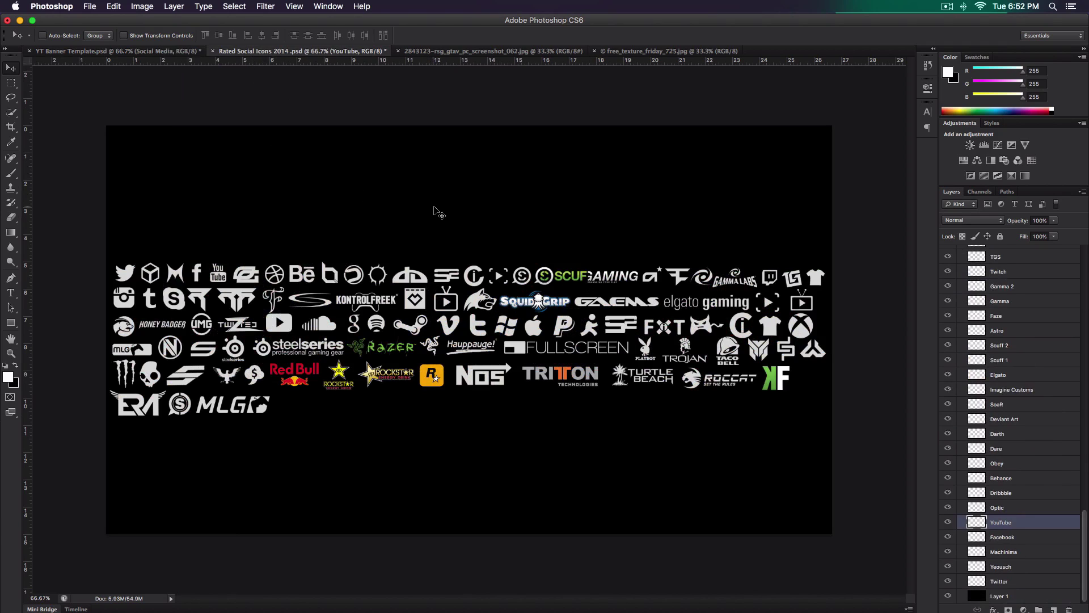
pyautogui.click(1019, 583)
pyautogui.click(948, 582)
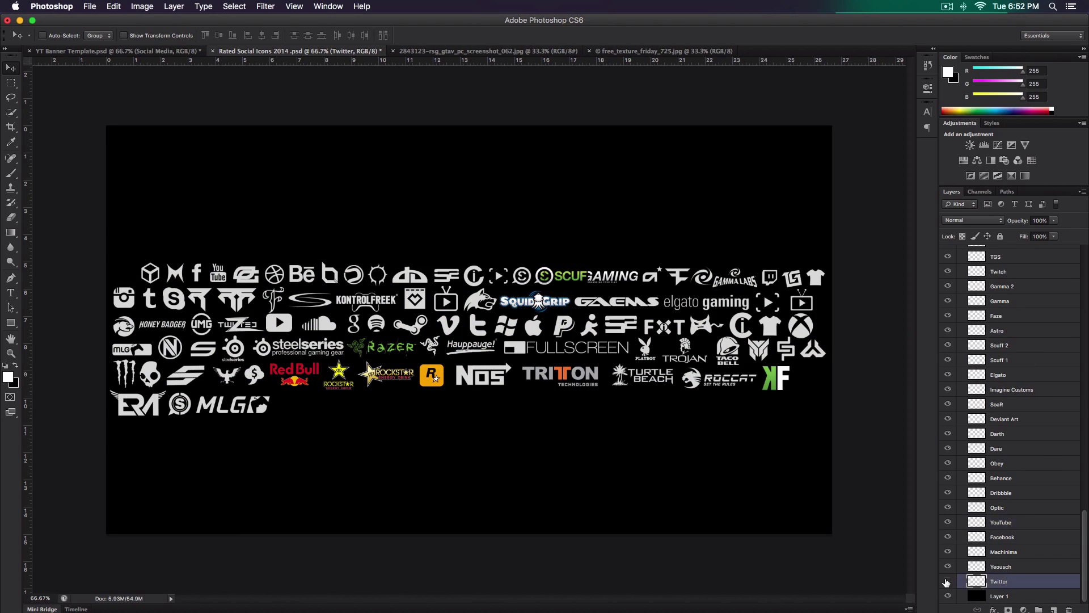
pyautogui.click(947, 582)
pyautogui.click(947, 582)
pyautogui.click(947, 582)
# Copy the Twitter and Instagram icons into the banner side by side below GAMING, and close the icons document.
pyautogui.moveTo(128, 275); pyautogui.dragTo(389, 380)
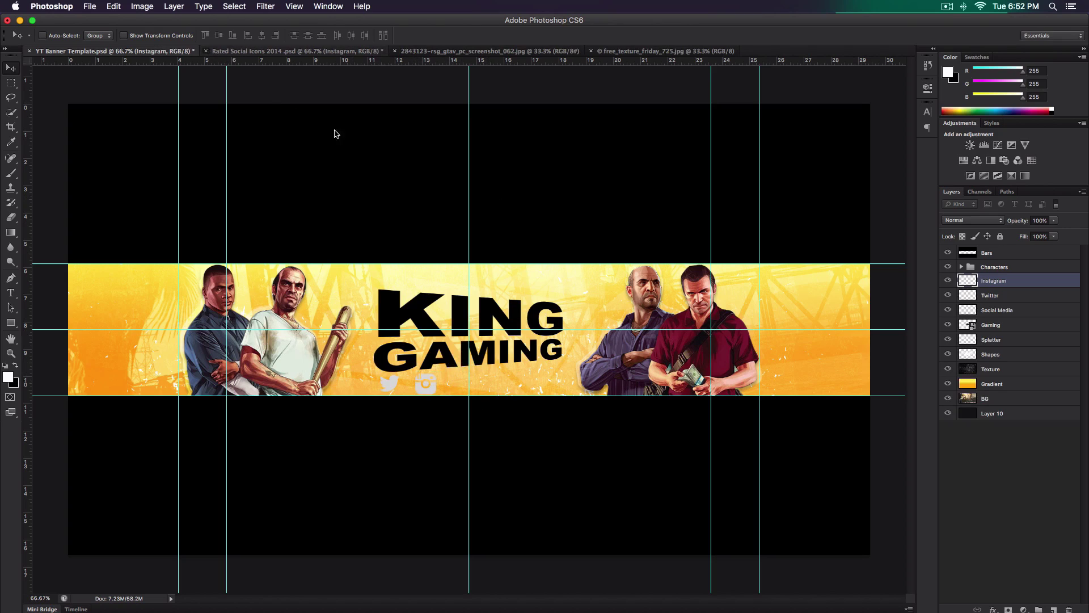
pyautogui.click(206, 51)
pyautogui.click(510, 211)
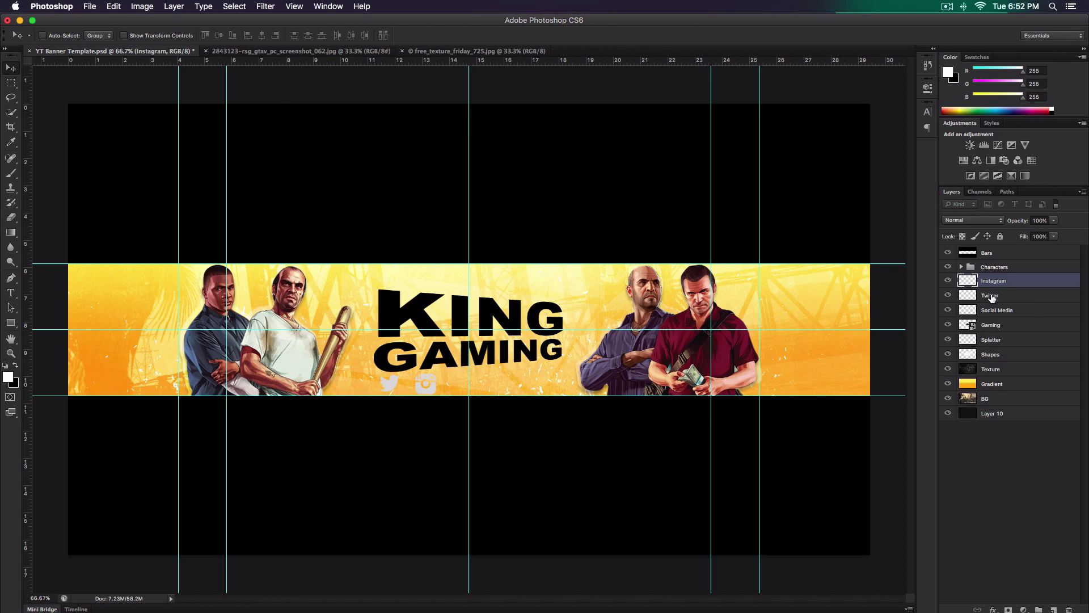
# Apply a black Color Overlay to the Twitter icon's layer.
pyautogui.click(1025, 296)
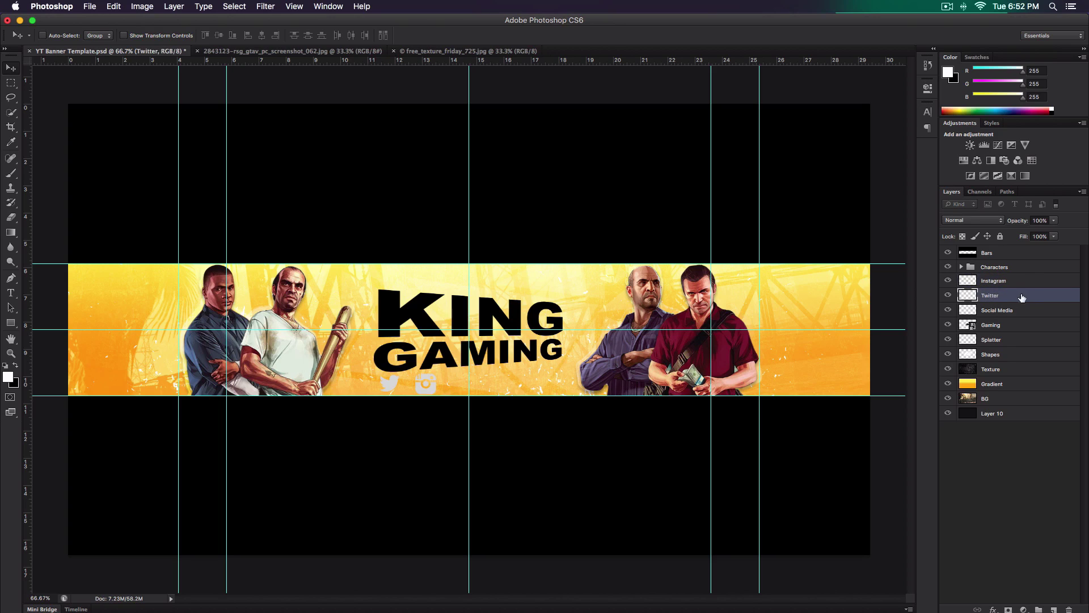
pyautogui.doubleClick(1031, 298)
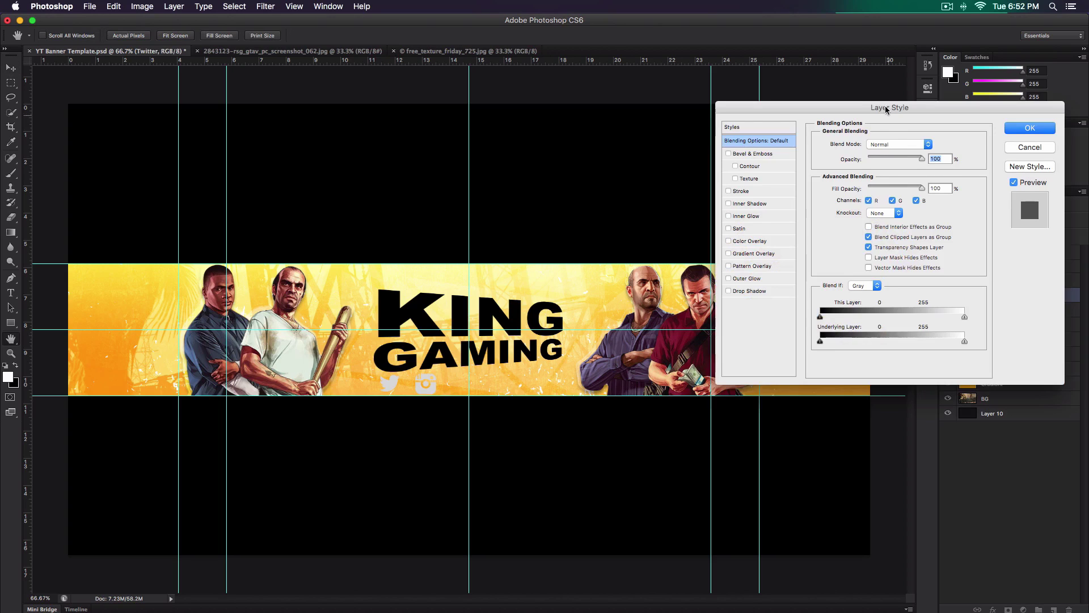
pyautogui.moveTo(877, 109); pyautogui.dragTo(819, 108)
pyautogui.click(695, 239)
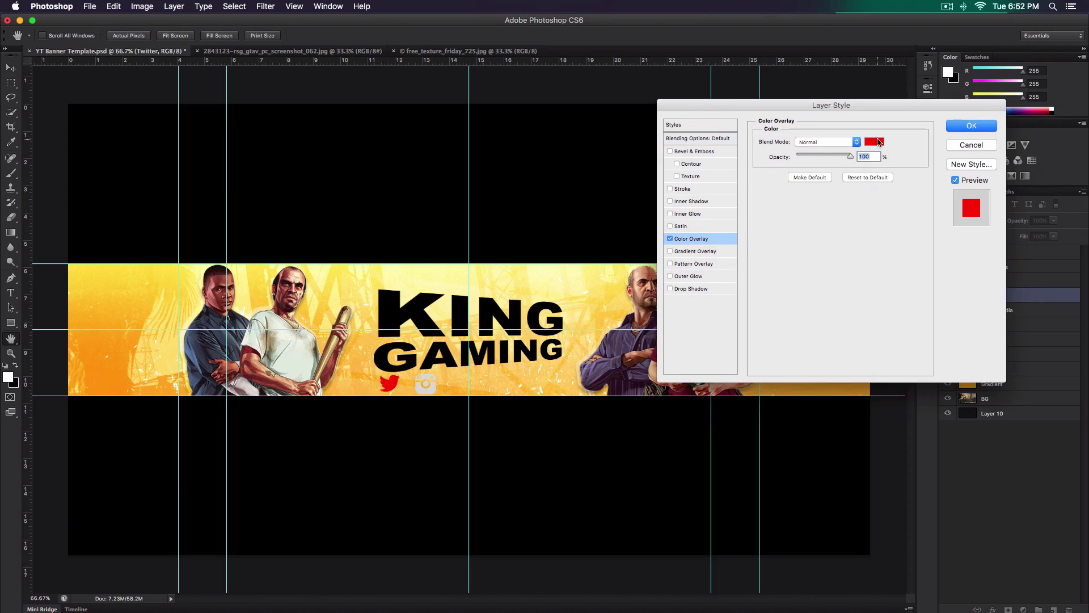
pyautogui.click(874, 142)
pyautogui.moveTo(586, 299); pyautogui.dragTo(546, 357)
pyautogui.click(798, 190)
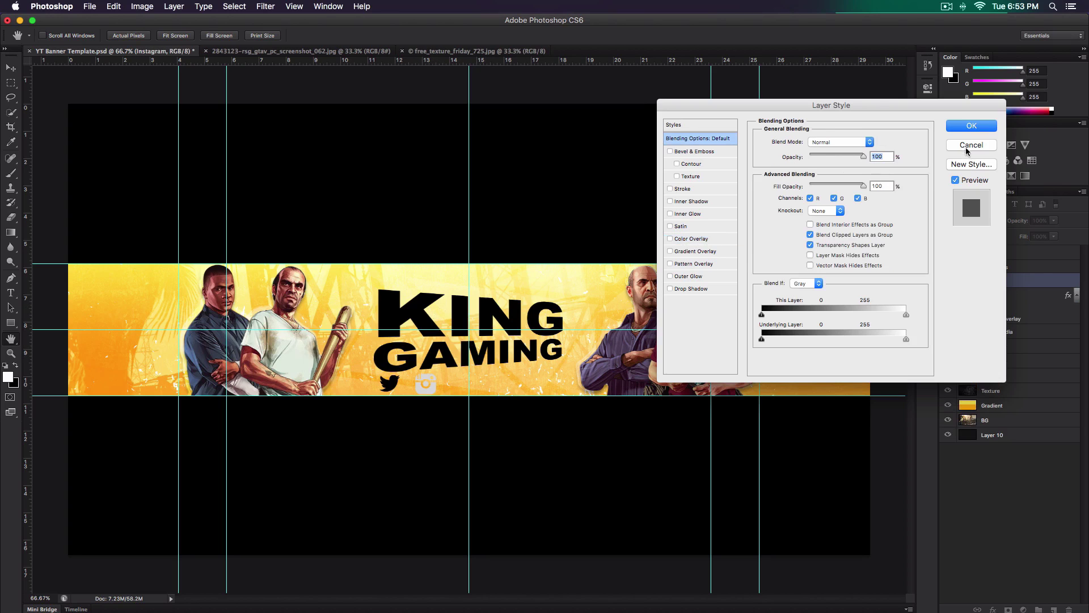
# Dismiss the Instagram layer's style settings and copy the Twitter layer's style.
pyautogui.click(968, 146)
pyautogui.click(1032, 296)
pyautogui.rightClick(1026, 296)
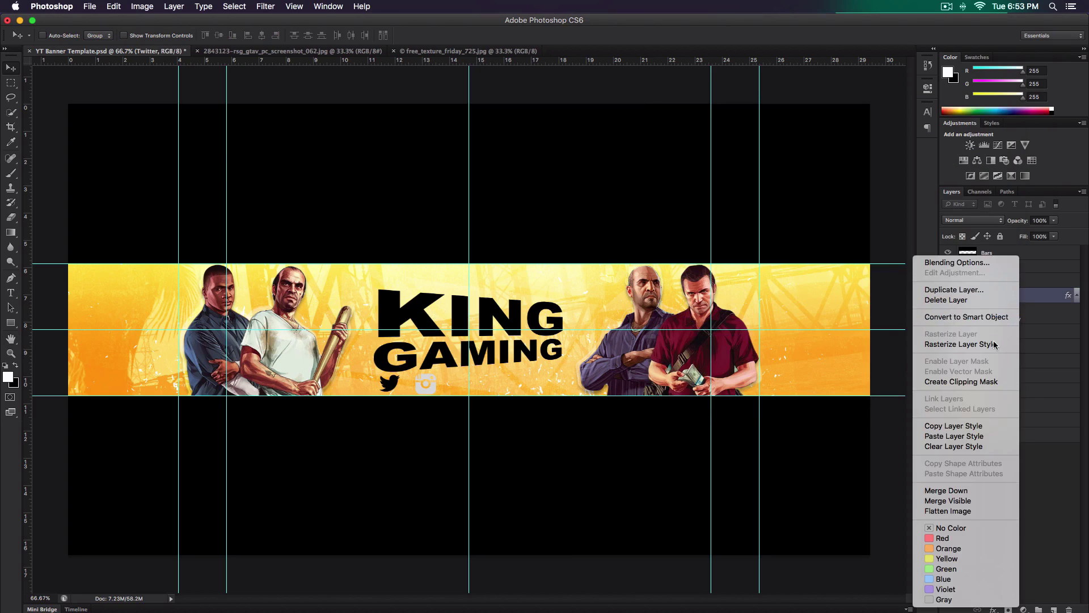
pyautogui.click(982, 425)
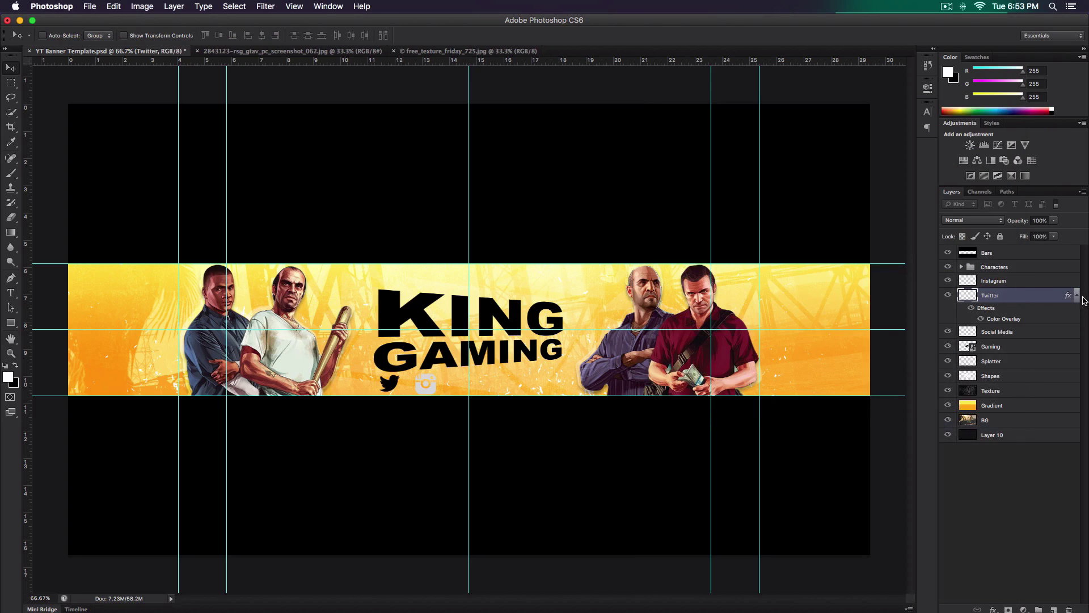
# Paste the copied layer style onto the Instagram icon's layer and toggle the guides to check the result.
pyautogui.click(1058, 280)
pyautogui.rightClick(1058, 280)
pyautogui.click(988, 436)
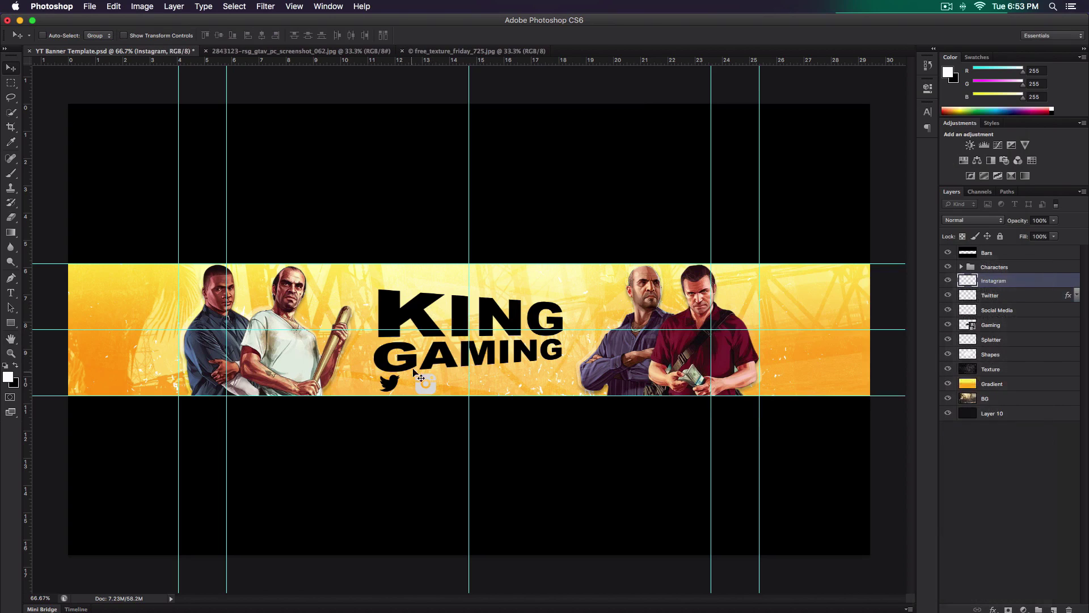
pyautogui.press('super+semicolon')
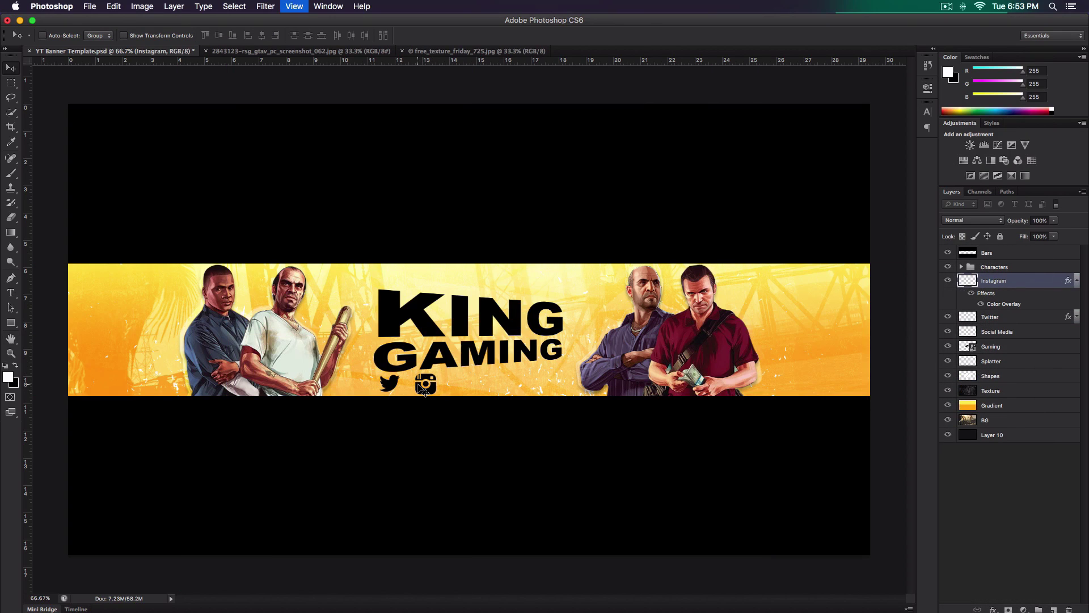
pyautogui.press('super+semicolon')
# Scale down the Twitter and Instagram icons and move the Instagram icon farther away from the Twitter icon below GAMING.
pyautogui.hotkey('alt', '[')
pyautogui.press('super+plus')
pyautogui.press('super+plus')
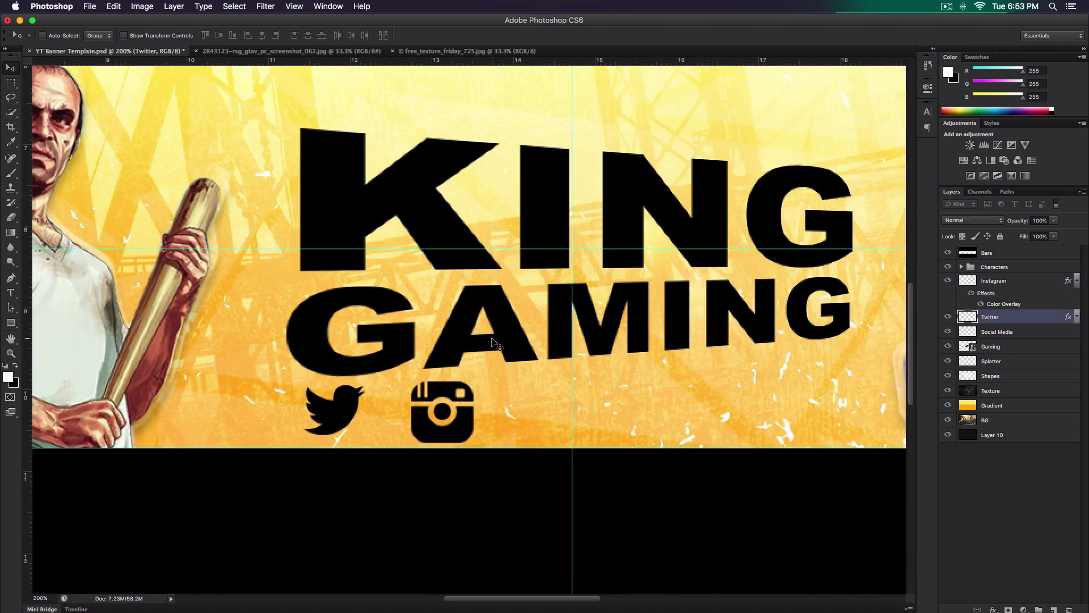
pyautogui.press('super+y')
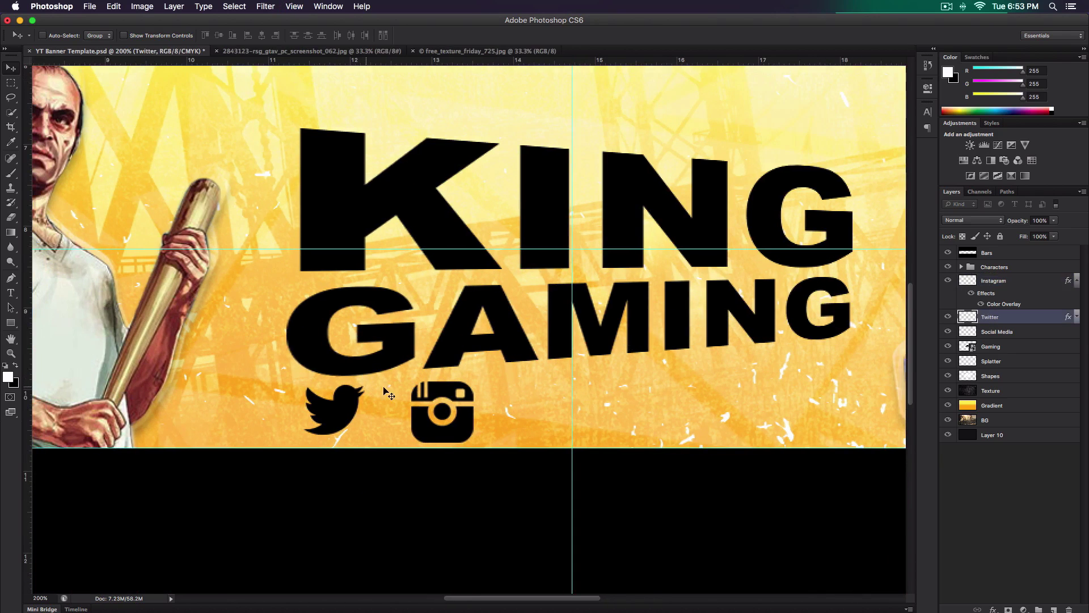
pyautogui.press('super+t')
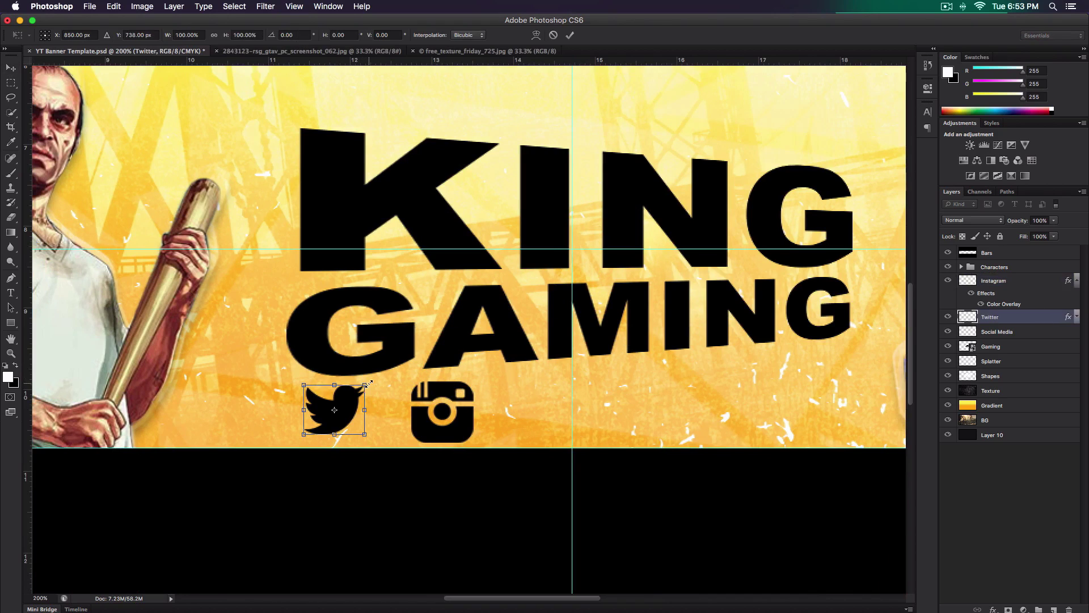
pyautogui.moveTo(363, 385); pyautogui.dragTo(348, 396)
pyautogui.press('Return')
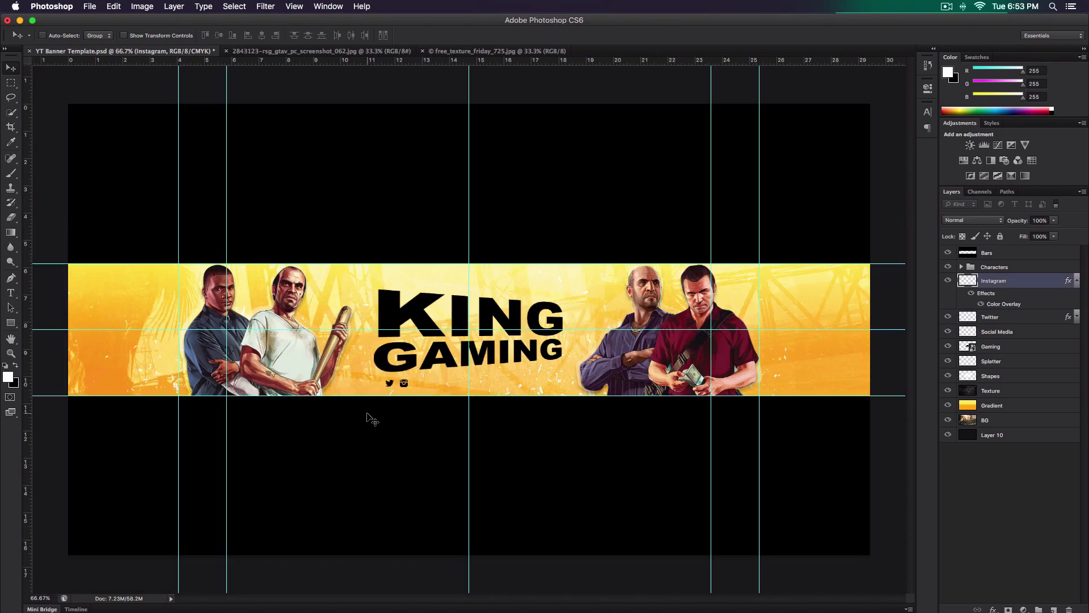
pyautogui.moveTo(404, 384); pyautogui.dragTo(475, 384)
# Add the handle text KINGTUTSPRO in Arial Black between the two icons and reduce its font size to fit below GAMING.
pyautogui.press('super+plus')
pyautogui.press('t')
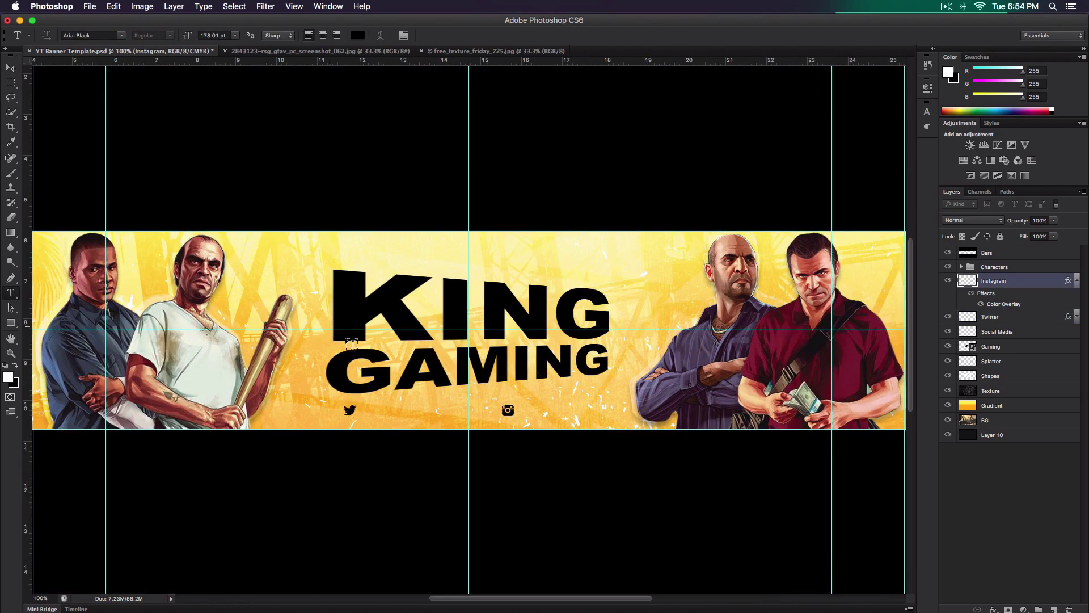
pyautogui.click(385, 417)
pyautogui.write('ITS')
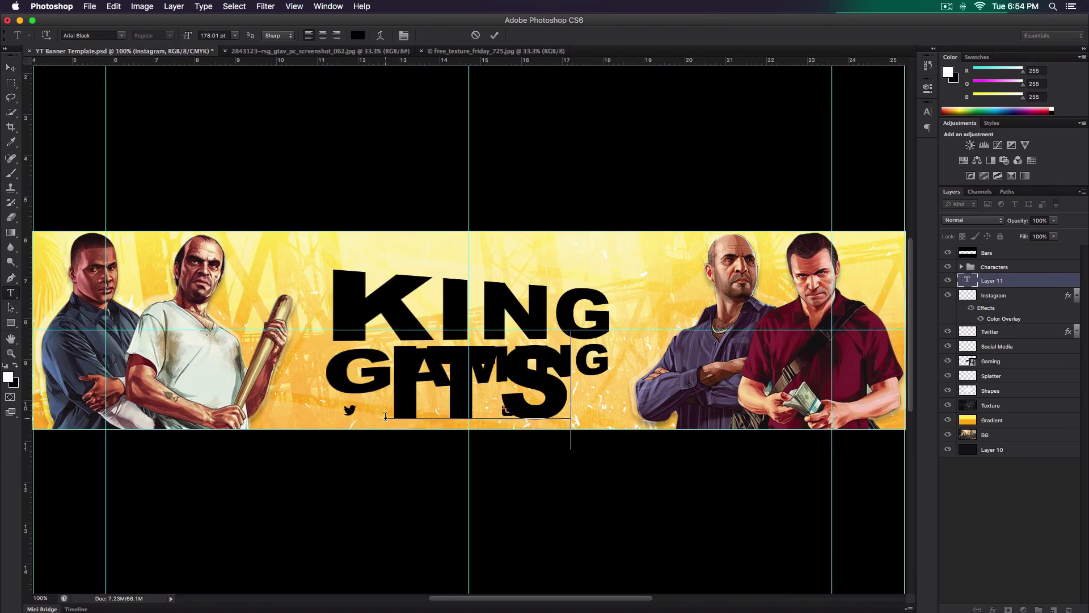
pyautogui.press('BackSpace')
pyautogui.press('BackSpace')
pyautogui.press('BackSpace')
pyautogui.write('KING')
pyautogui.press('super+a')
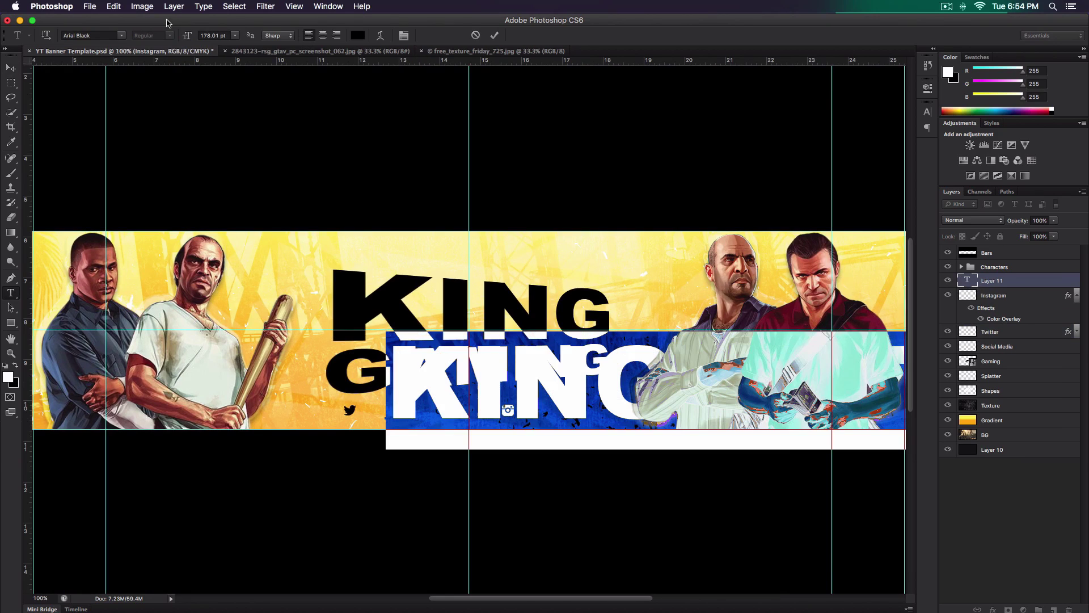
pyautogui.moveTo(188, 36); pyautogui.dragTo(102, 41)
pyautogui.press('super+Return')
pyautogui.press('v')
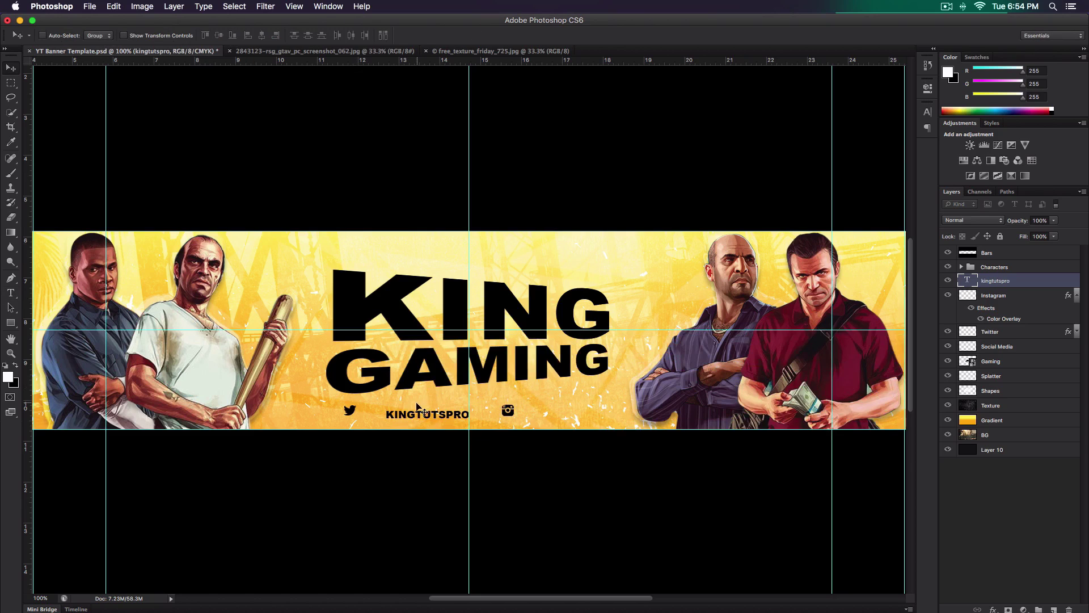
# Move the KINGTUTSPRO text directly beside the Twitter icon and adjust its fit with Free Transform.
pyautogui.moveTo(420, 408); pyautogui.dragTo(391, 409)
pyautogui.press('super+t')
pyautogui.press('super+plus')
pyautogui.press('super+plus')
pyautogui.press('Return')
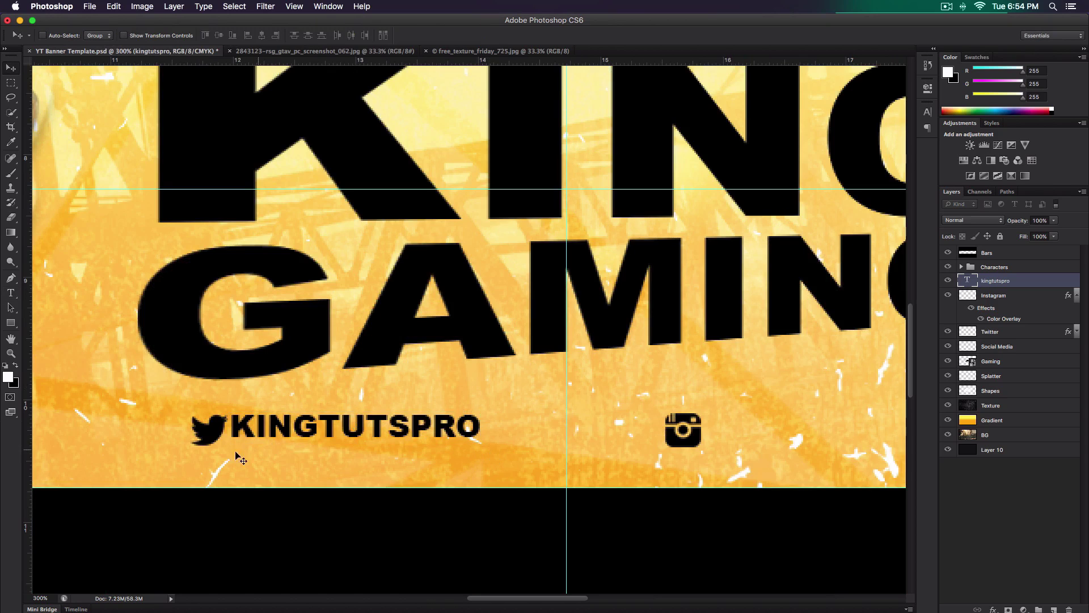
pyautogui.press('super+t')
pyautogui.moveTo(481, 446); pyautogui.dragTo(533, 462)
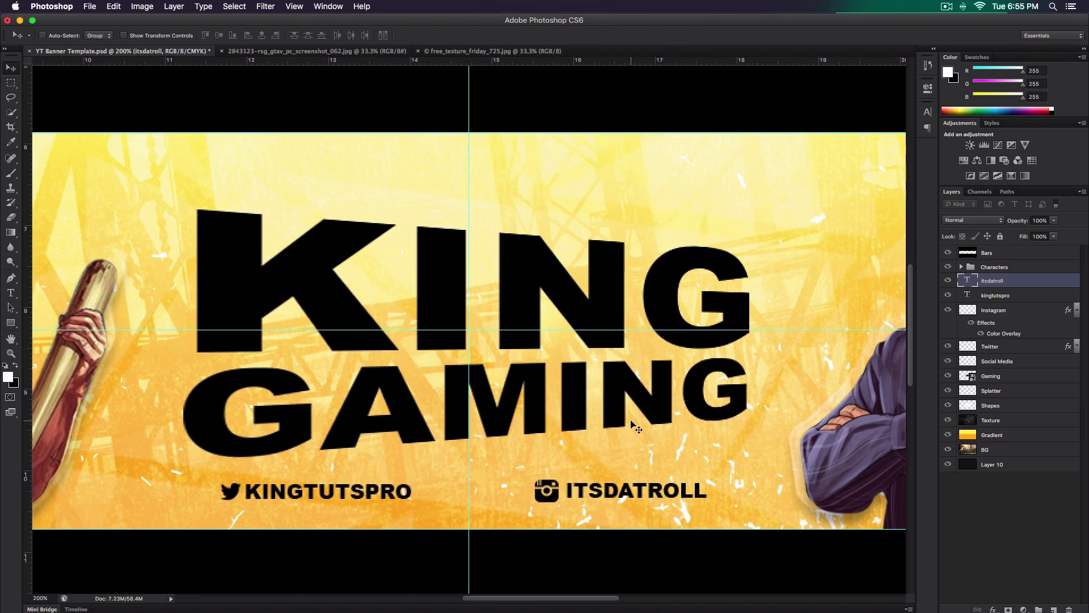
pyautogui.press('super+minus')
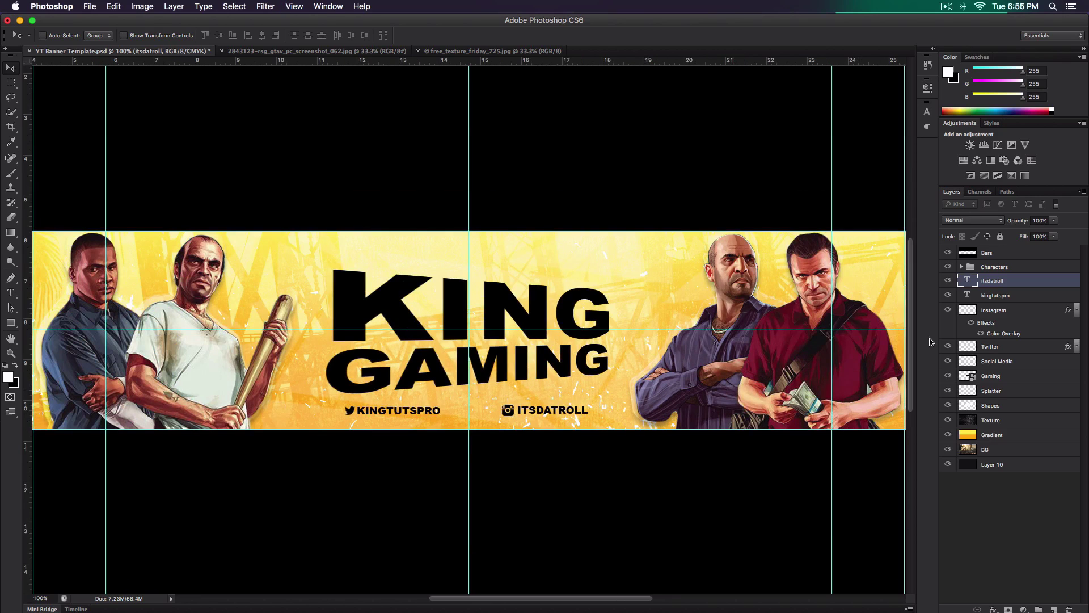
pyautogui.press('super+plus')
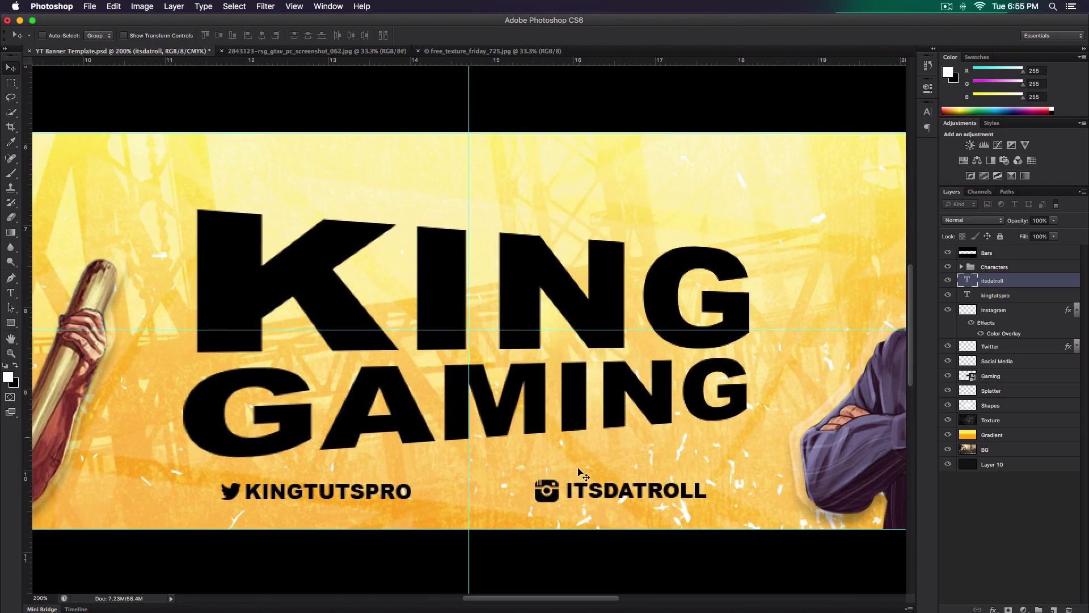
pyautogui.press('super+t')
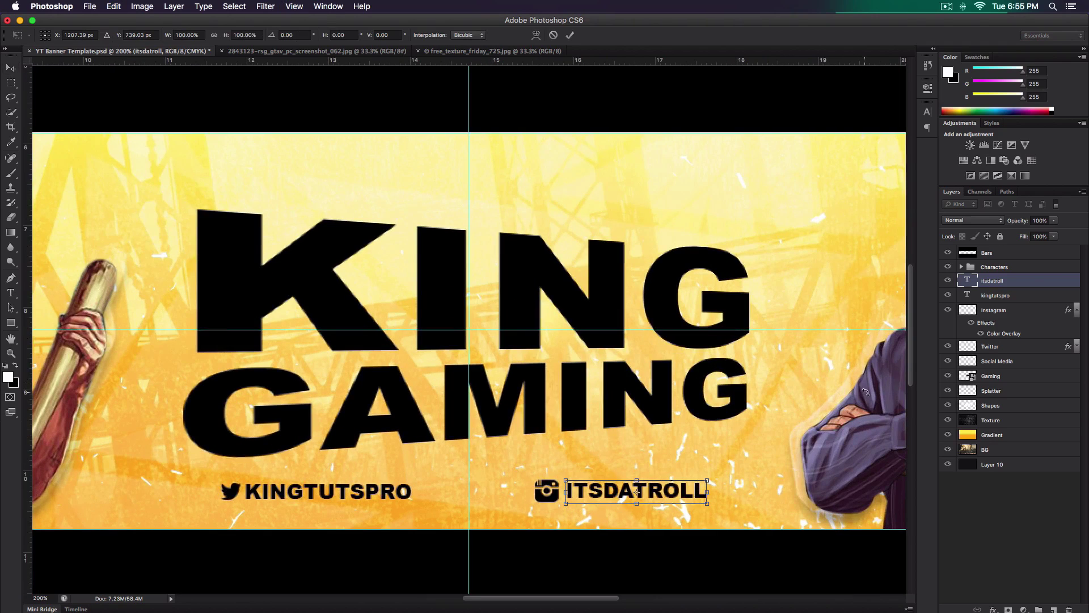
pyautogui.press('Return')
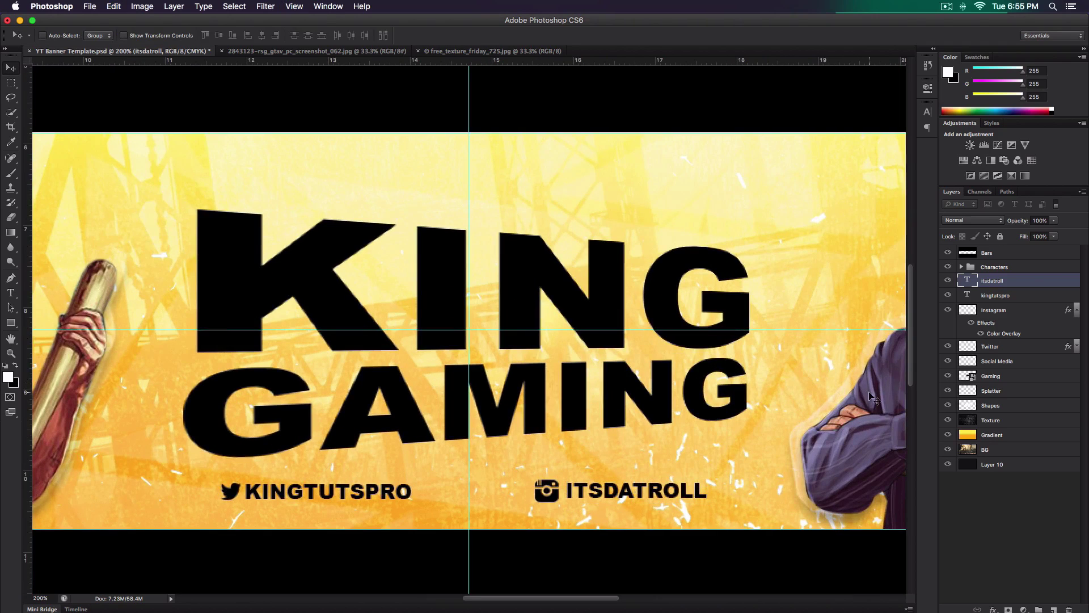
# Scale down the Instagram icon and move it closer to the ITSDATROLL text.
pyautogui.click(1017, 312)
pyautogui.press('super+t')
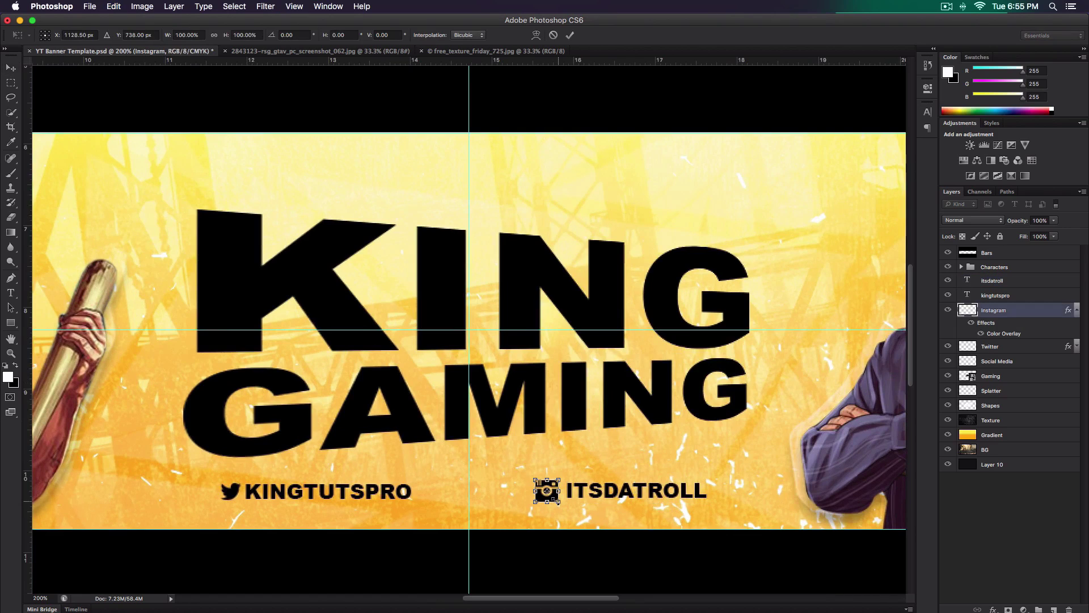
pyautogui.press('Return')
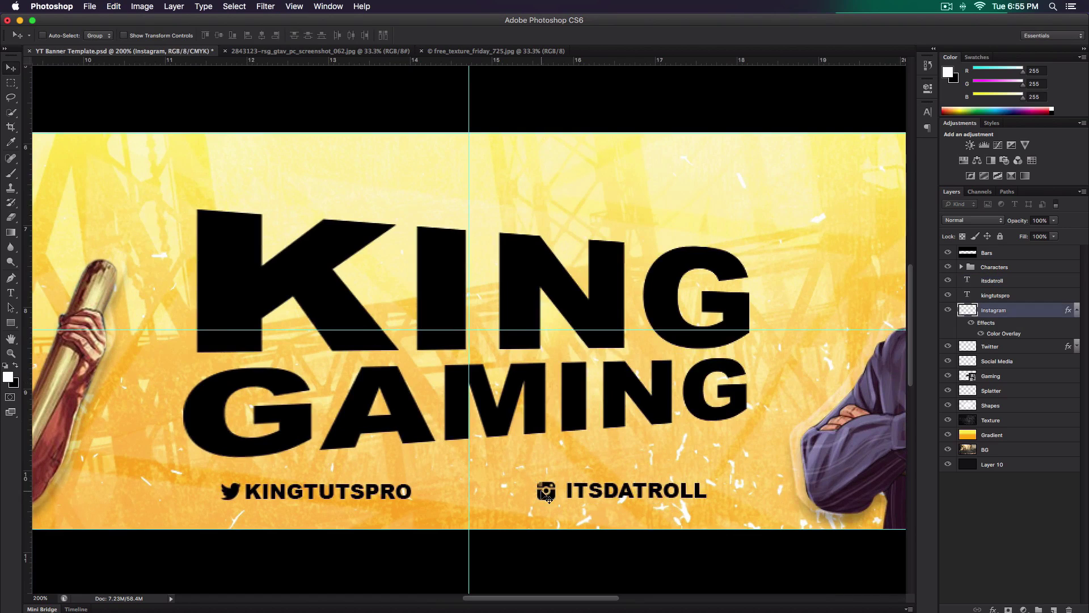
pyautogui.moveTo(549, 500); pyautogui.dragTo(554, 498)
# Align the Instagram icon and ITSDATROLL by vertical centers, and move both icon-and-handle pairs closer together below GAMING.
pyautogui.keyDown('super'); pyautogui.click(1013, 280); pyautogui.keyUp('super')
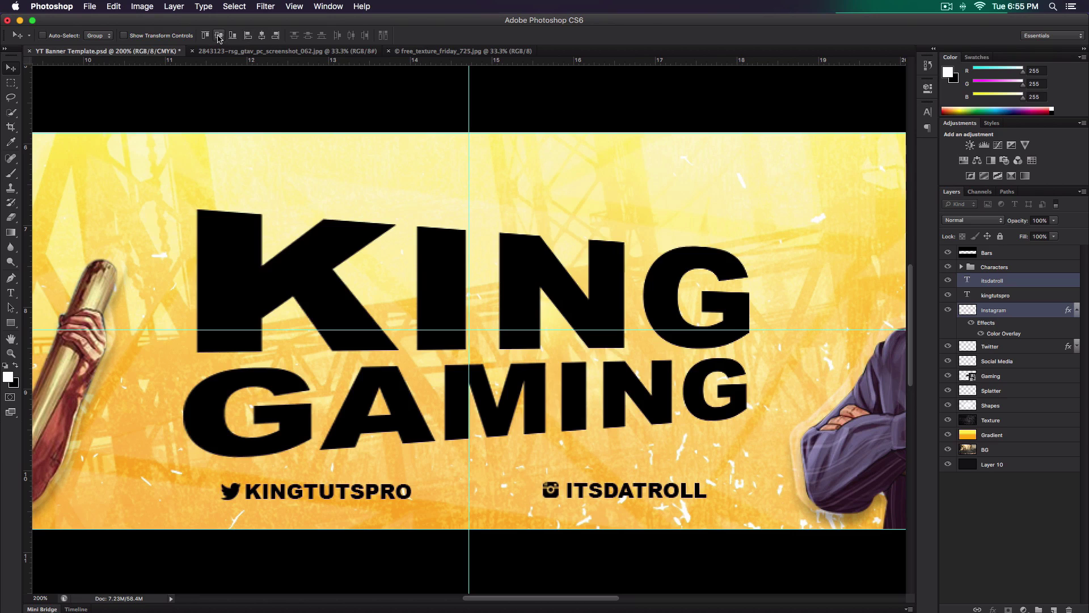
pyautogui.press('super+minus')
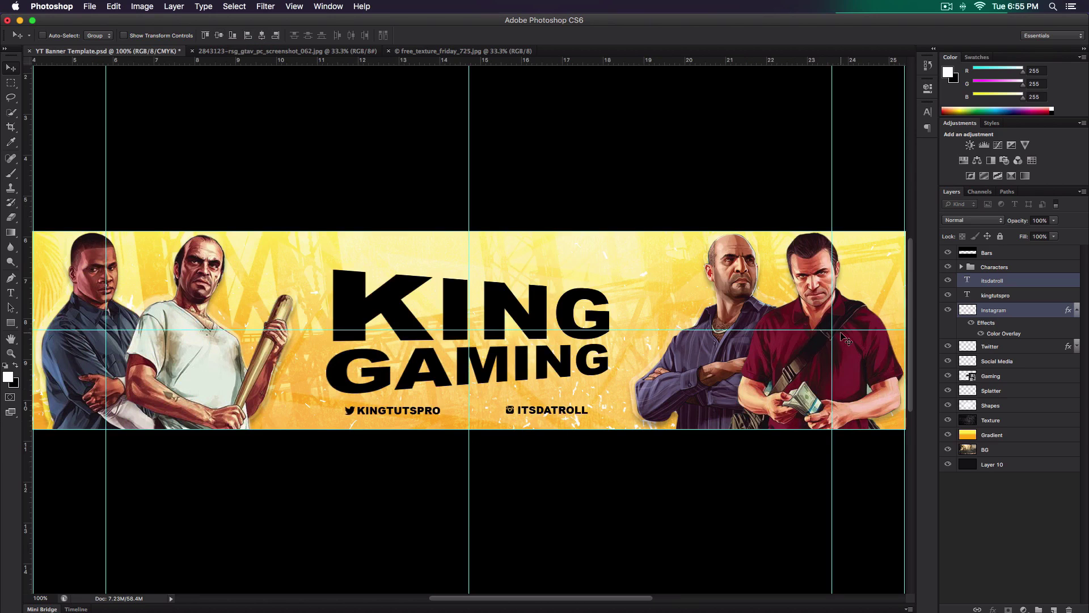
pyautogui.click(1016, 345)
pyautogui.keyDown('super'); pyautogui.click(1006, 298); pyautogui.keyUp('super')
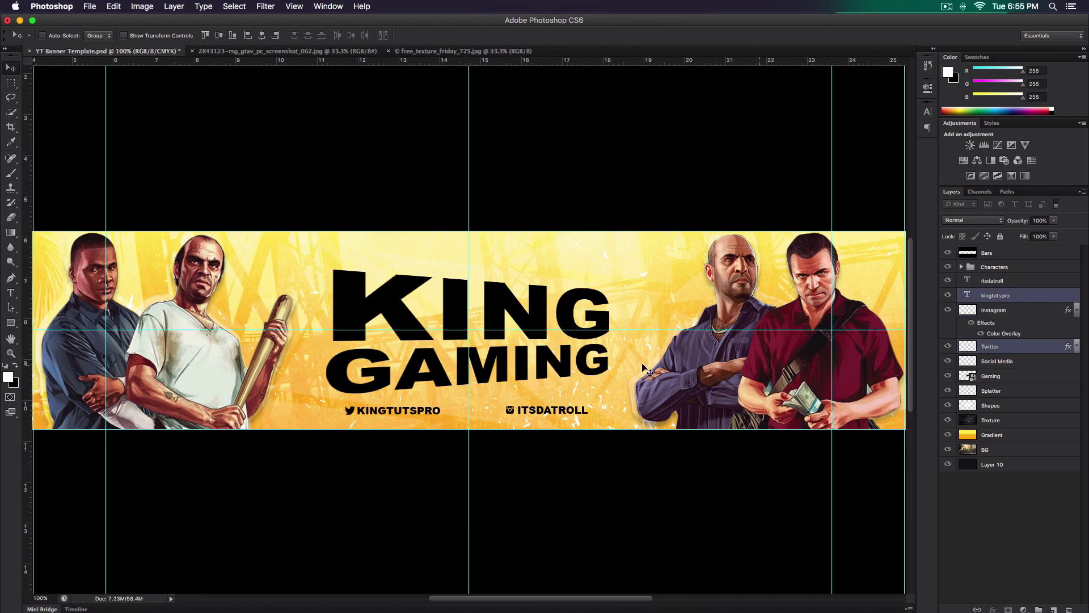
pyautogui.press('super+minus')
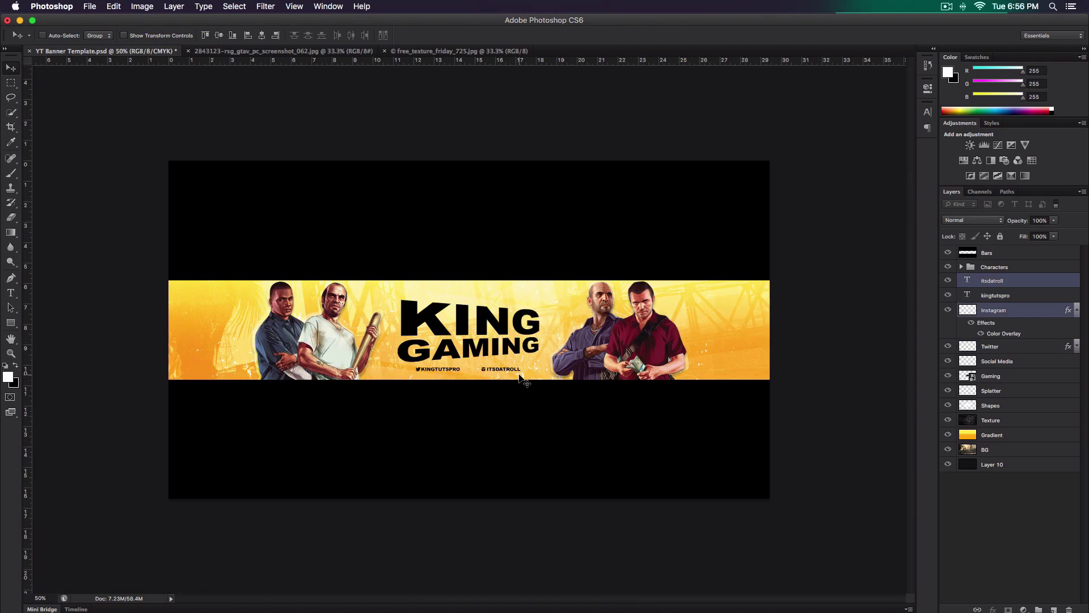
pyautogui.press('super+plus')
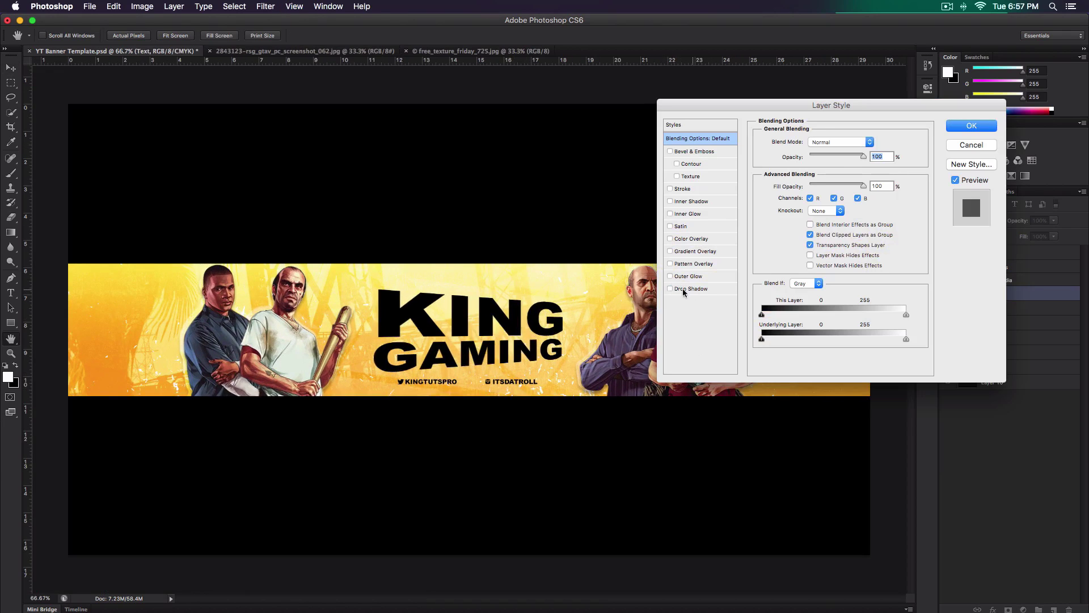
# Give the Text layer a Drop Shadow at about 18% opacity and a Gradient Overlay with adjusted opacity.
pyautogui.click(684, 289)
pyautogui.moveTo(815, 155); pyautogui.dragTo(803, 160)
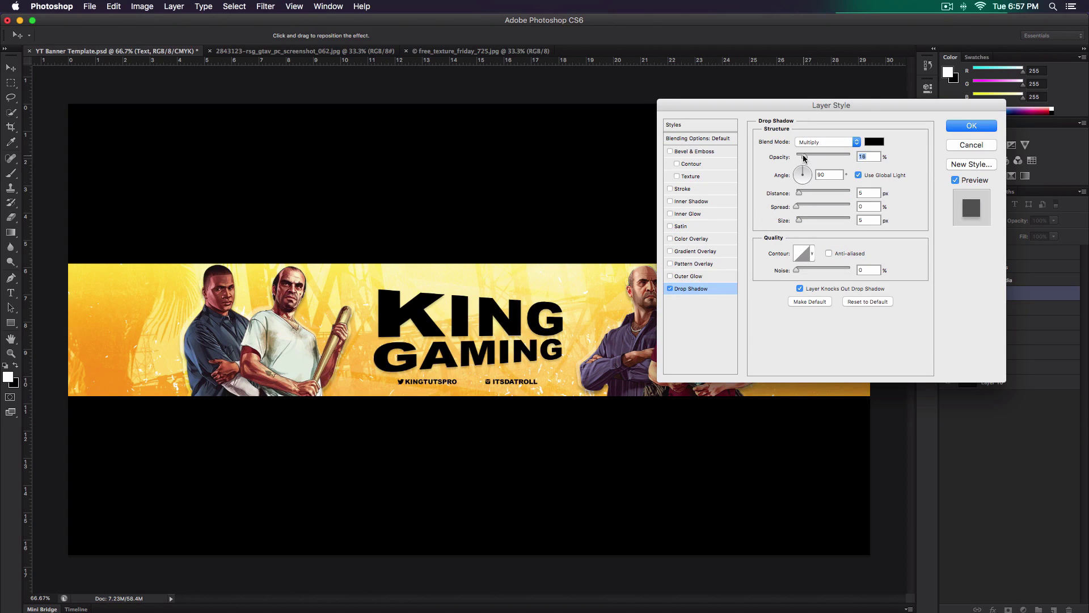
pyautogui.click(671, 251)
pyautogui.click(688, 250)
pyautogui.moveTo(801, 155); pyautogui.dragTo(807, 157)
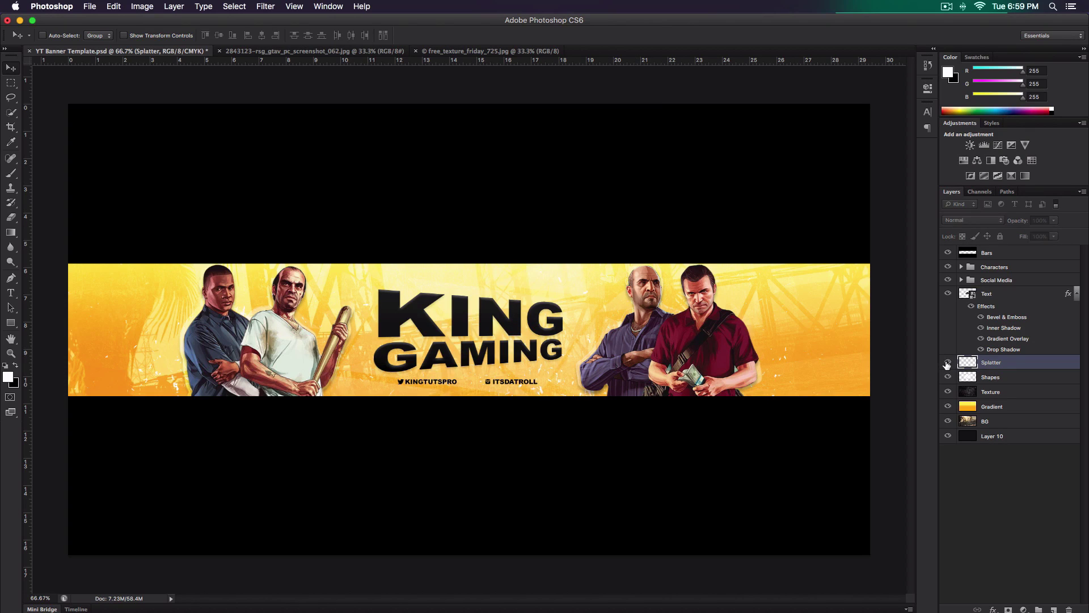
# Set the Splatter layer's blend mode to Overlay.
pyautogui.click(979, 222)
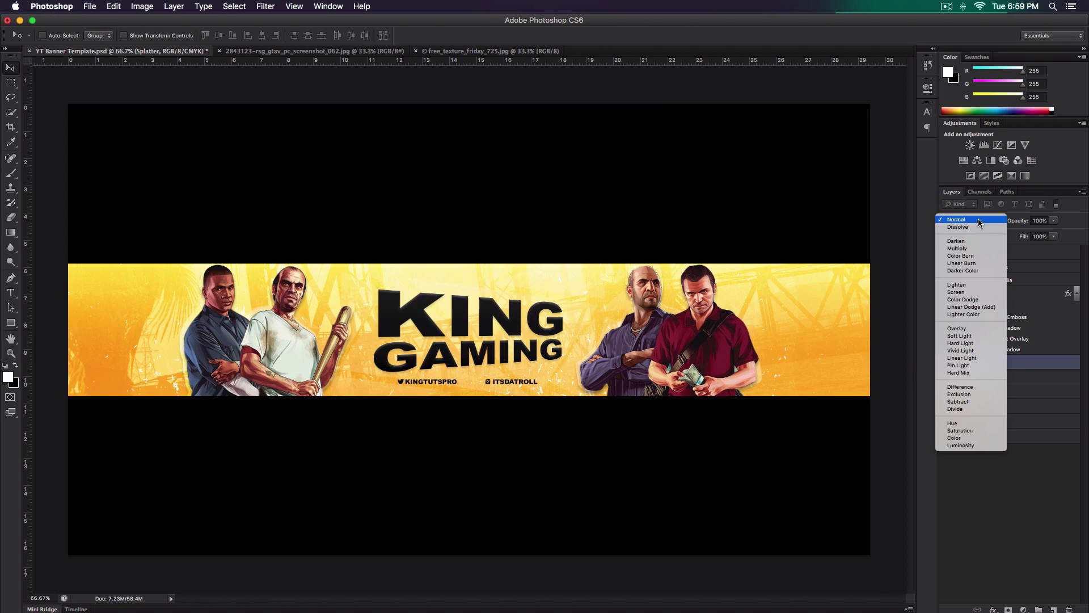
pyautogui.click(971, 330)
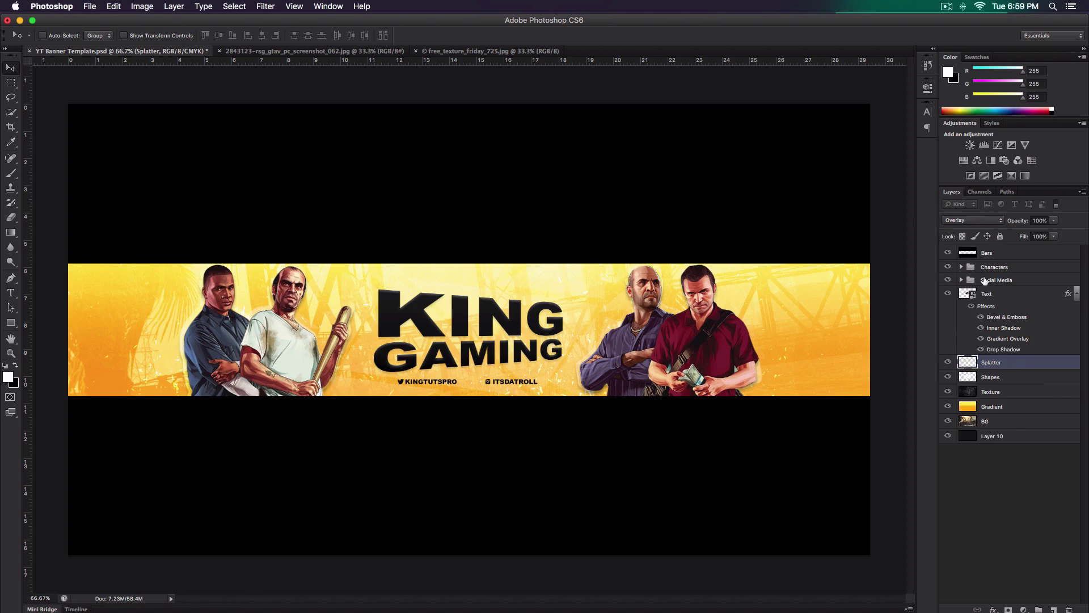